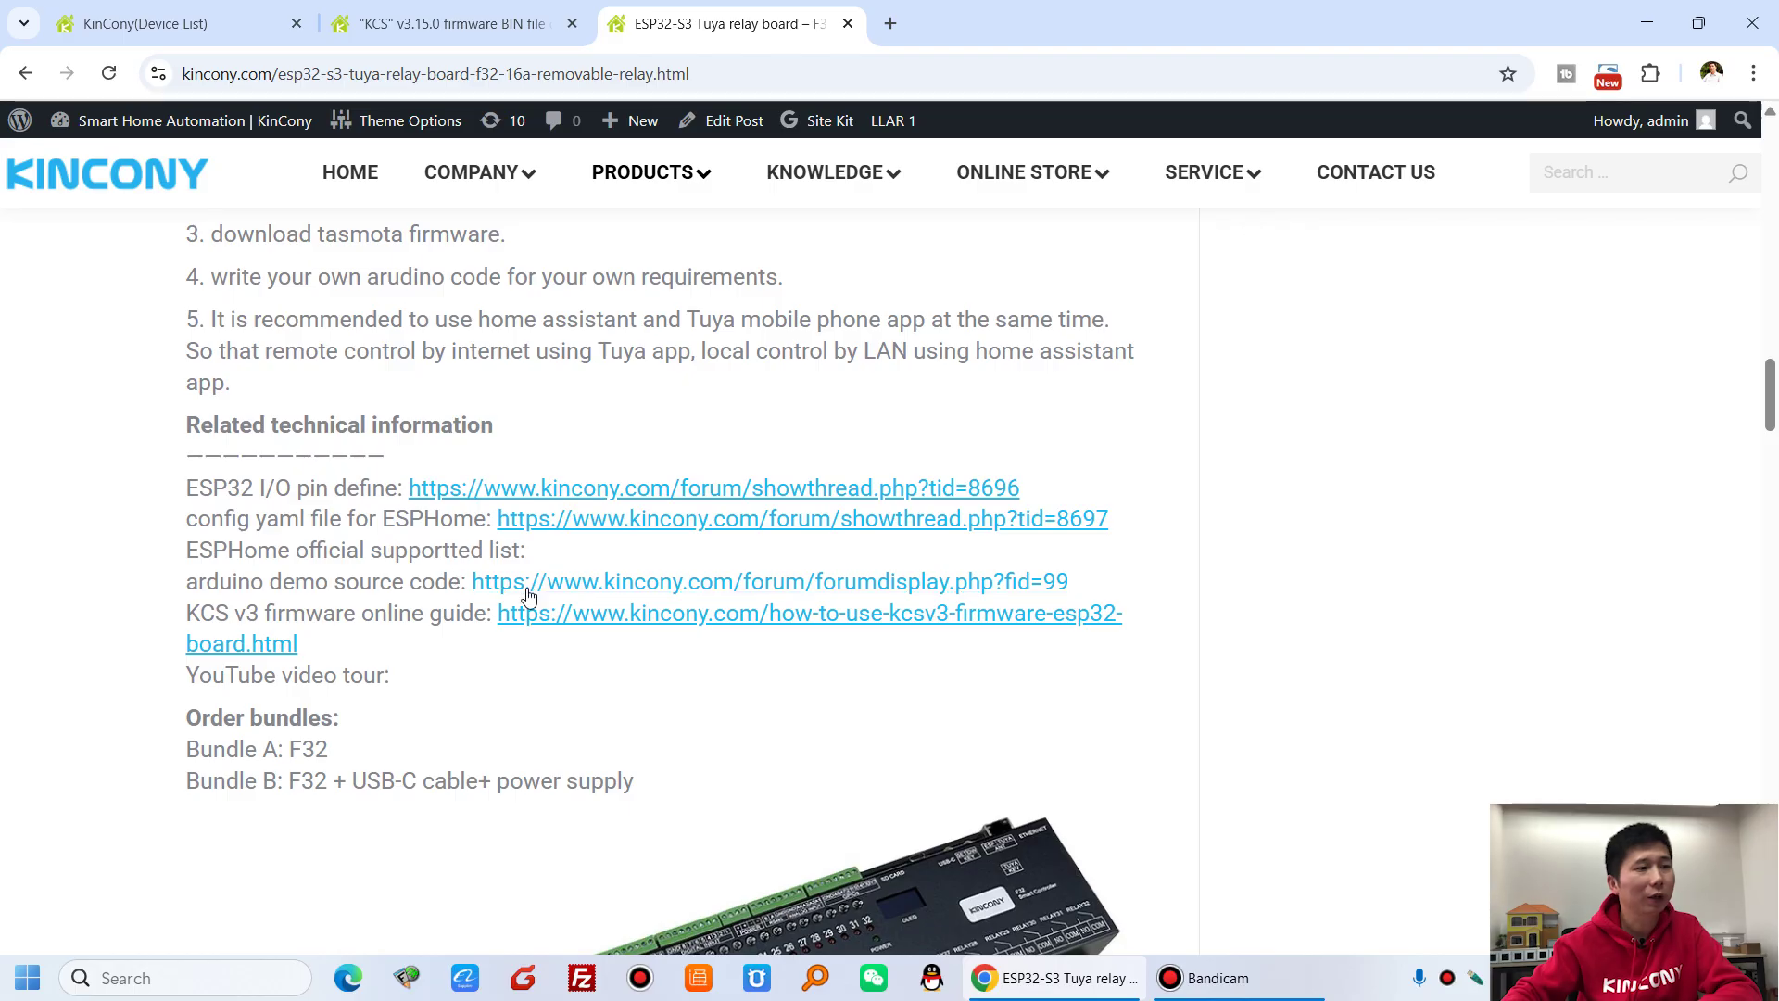
- Return to the KCS v3.15.0 firmware forum thread
click(326, 25)
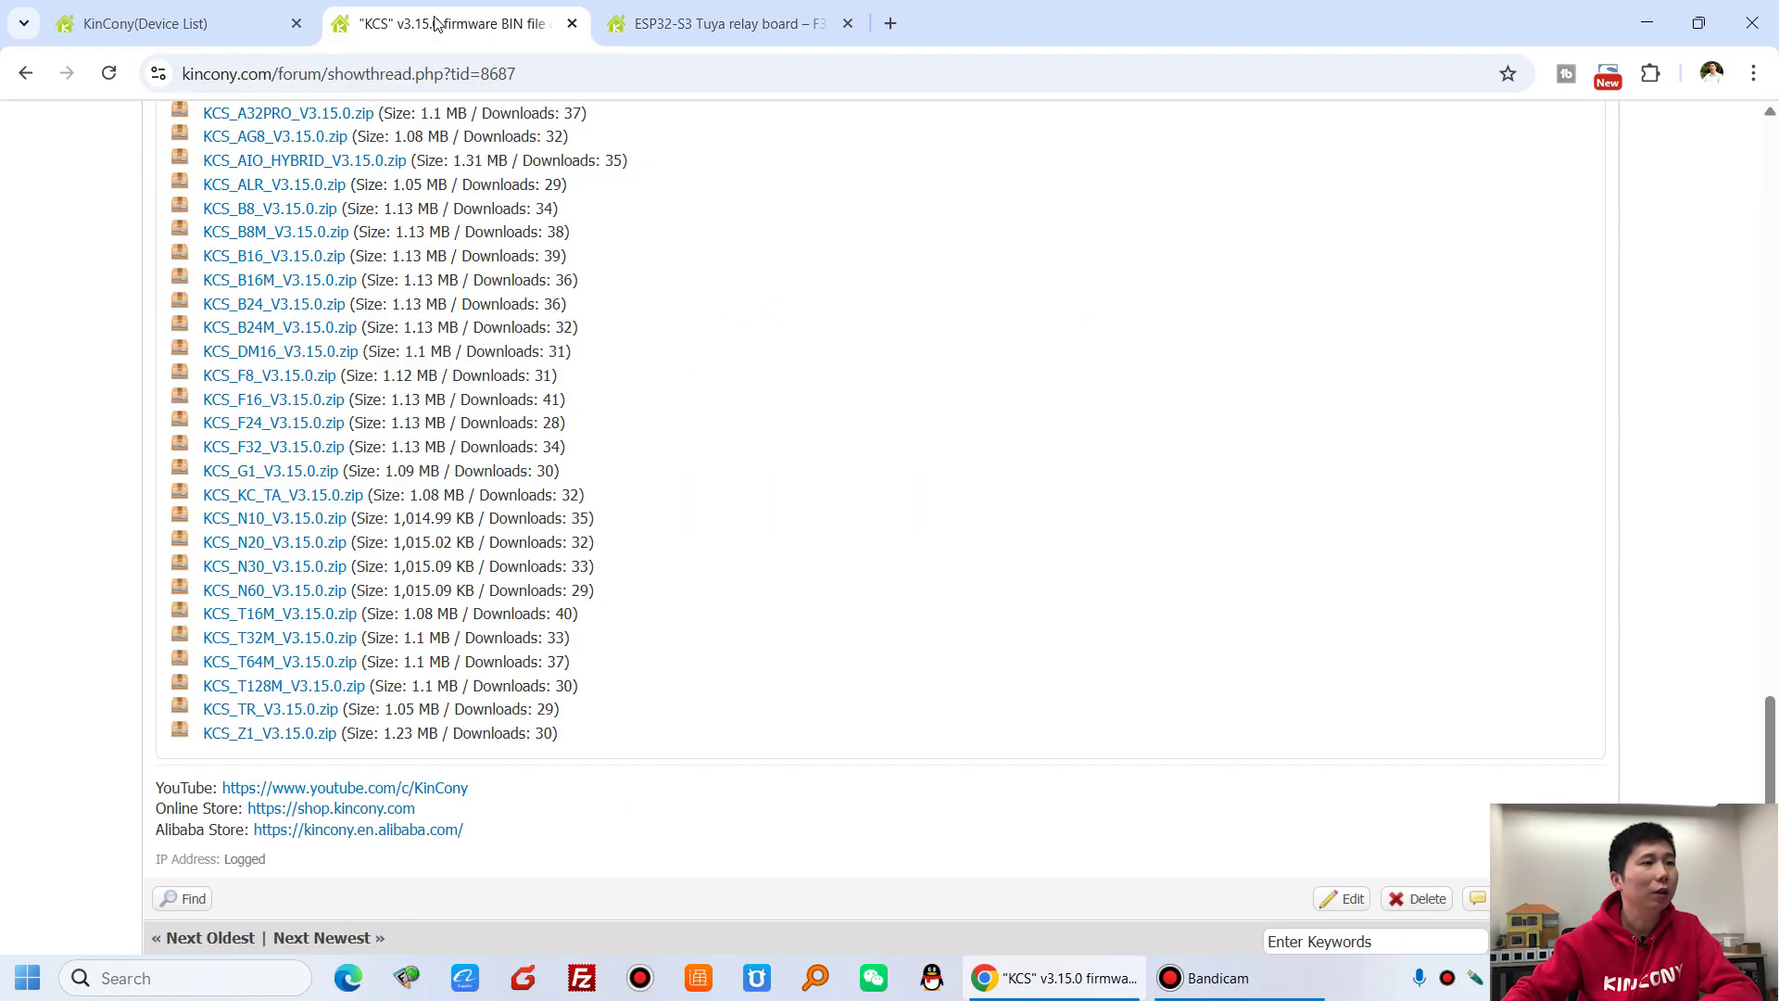
scroll(706, 526, up, 15)
scroll(706, 528, up, 15)
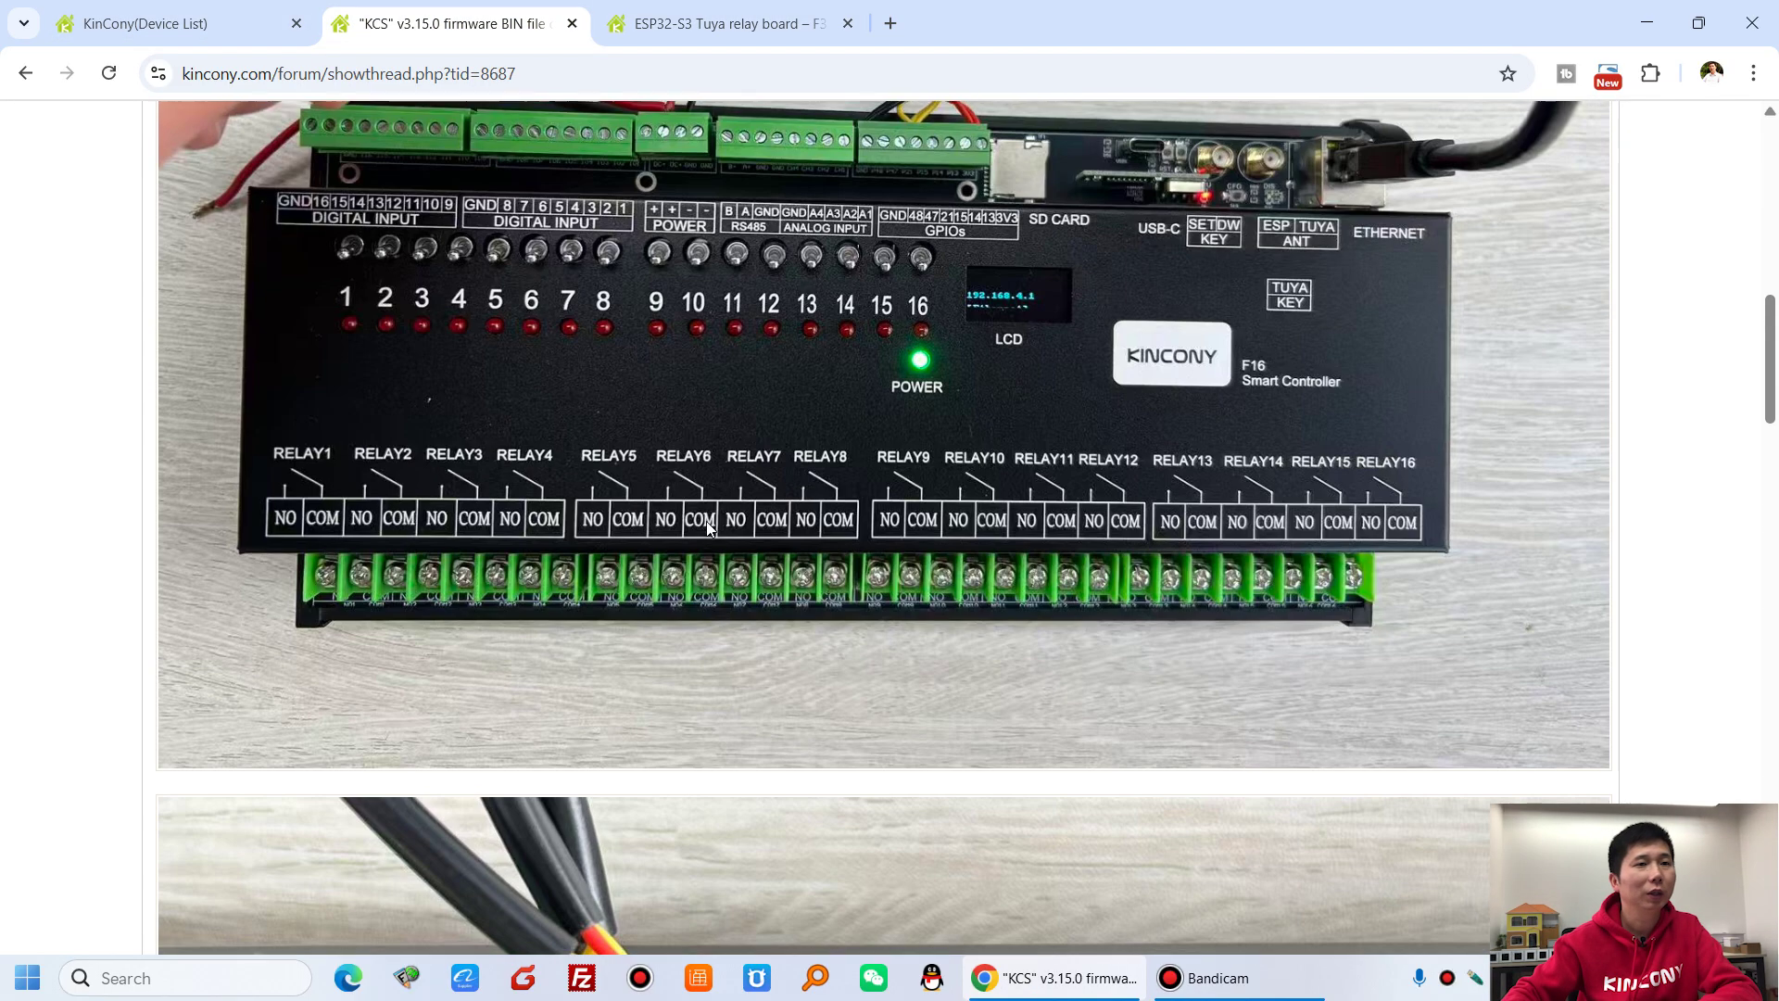
- Go to the forum index, open the F32 board and browse its thread list
click(317, 331)
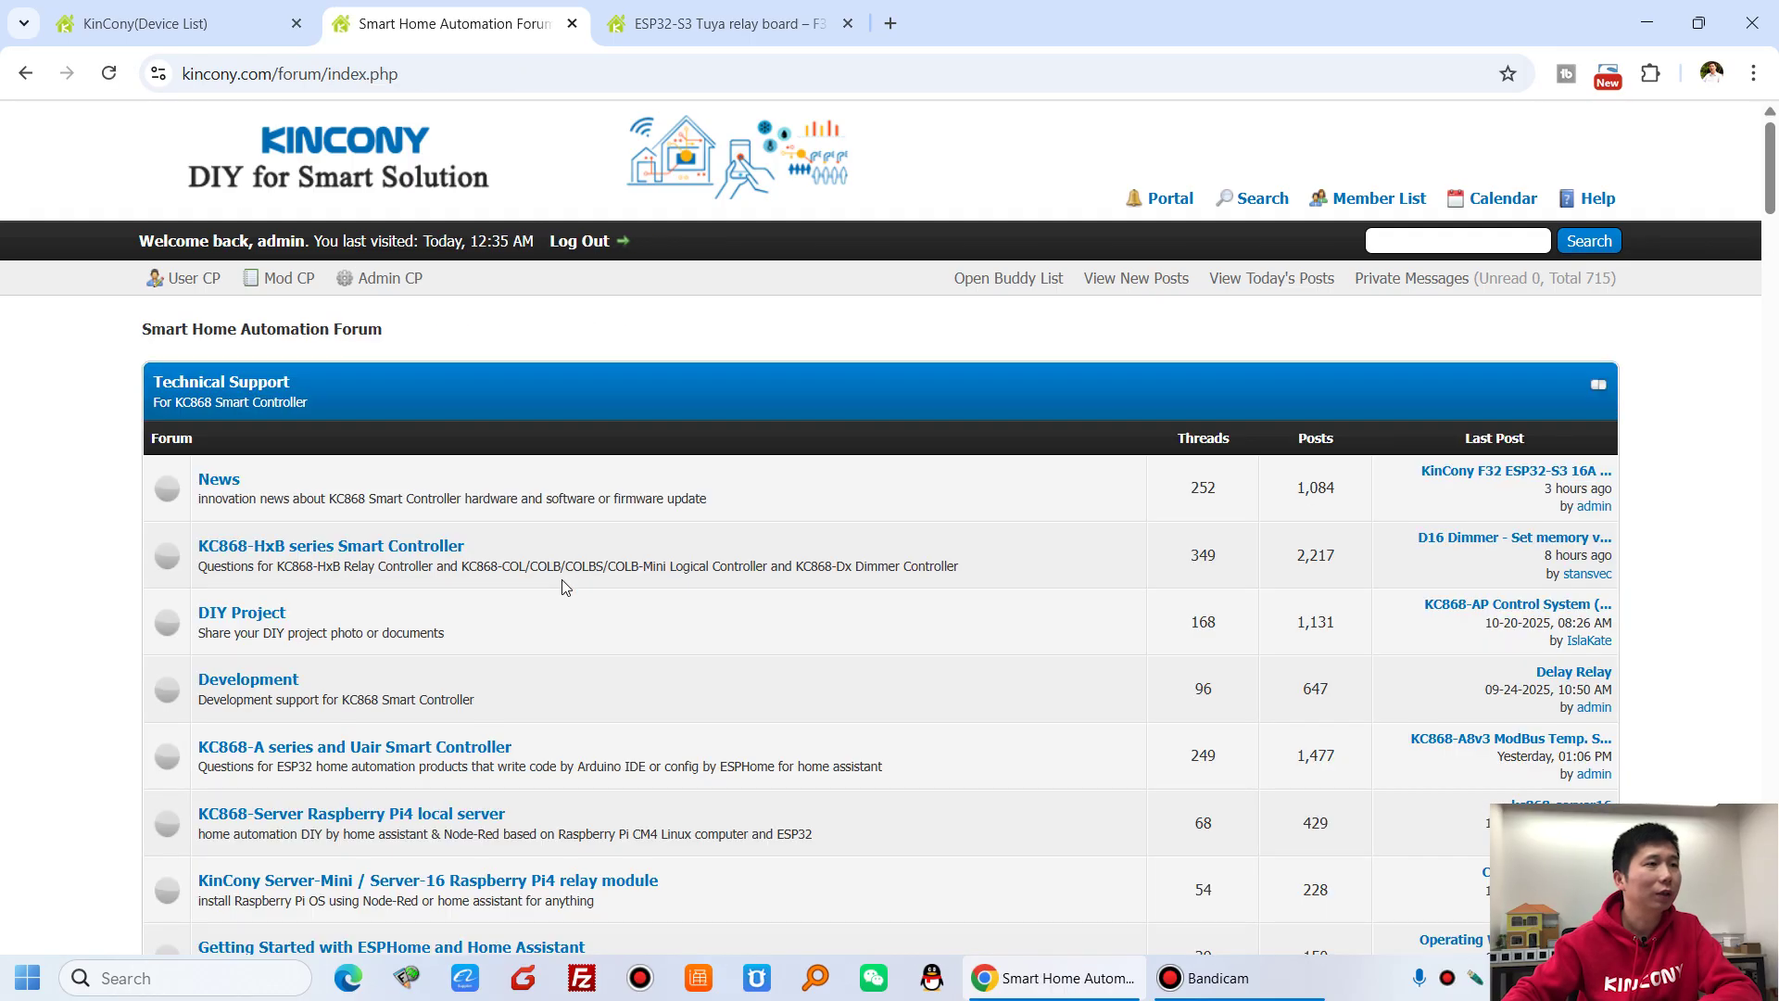
scroll(561, 580, down, 15)
scroll(320, 576, down, 13)
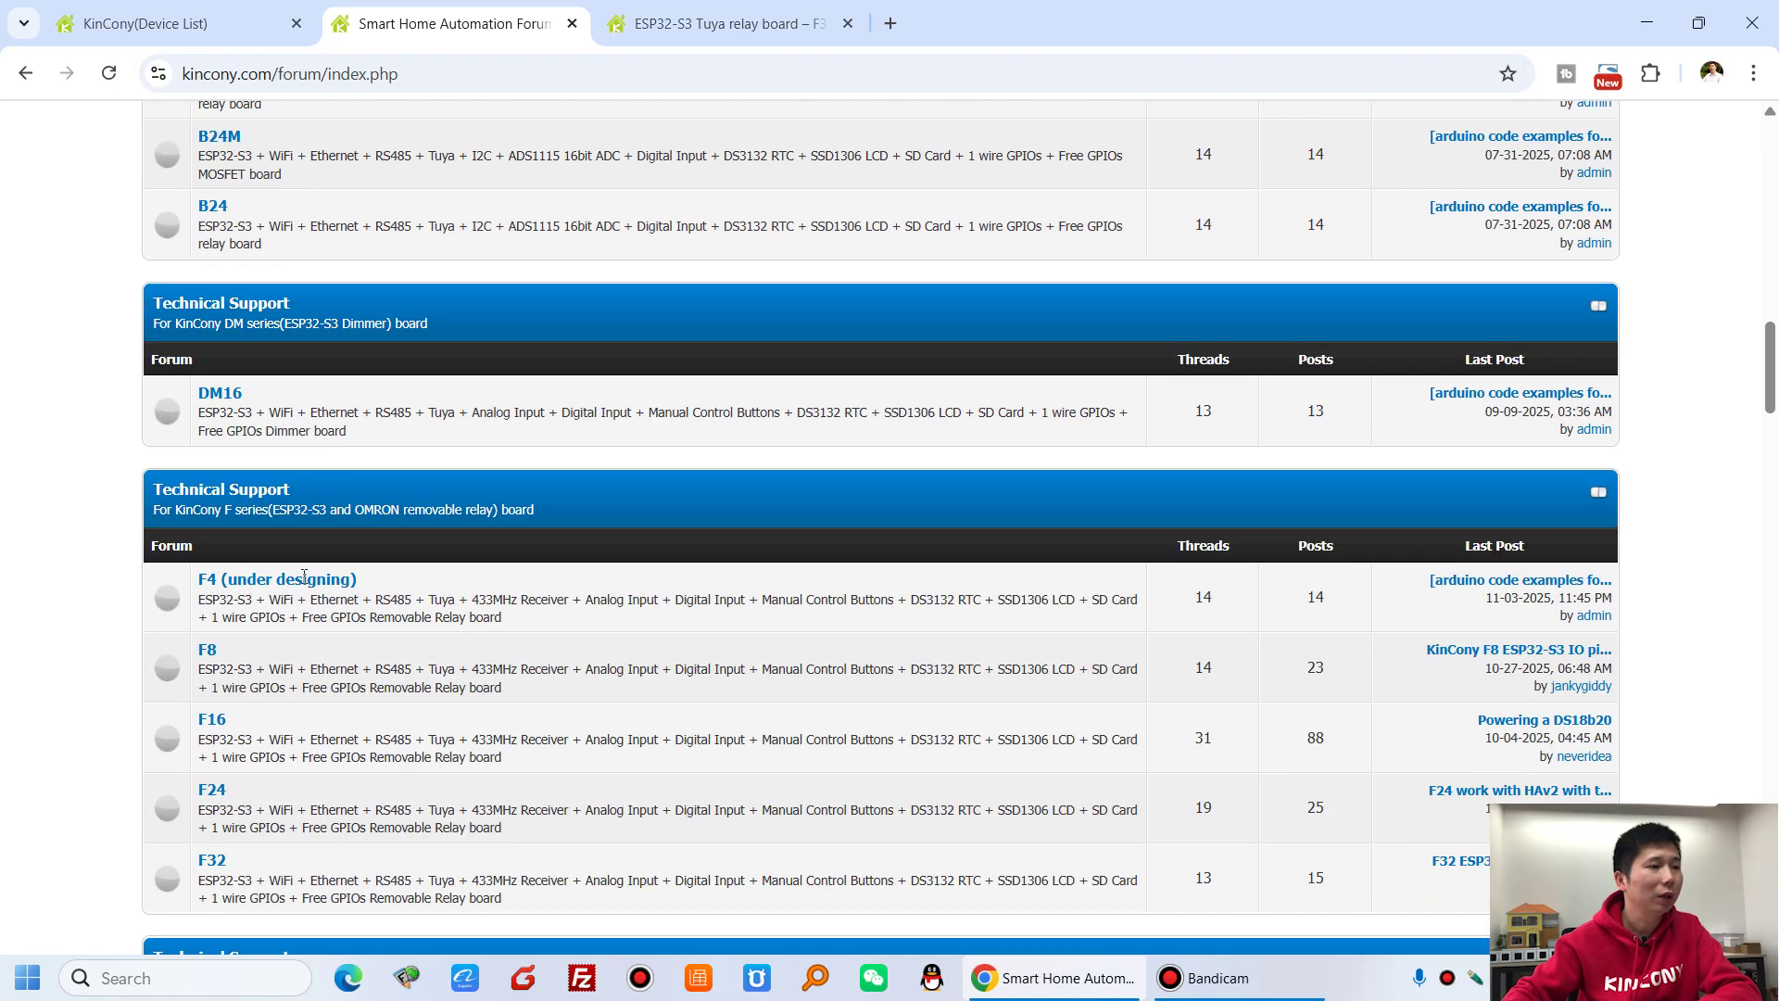
click(213, 631)
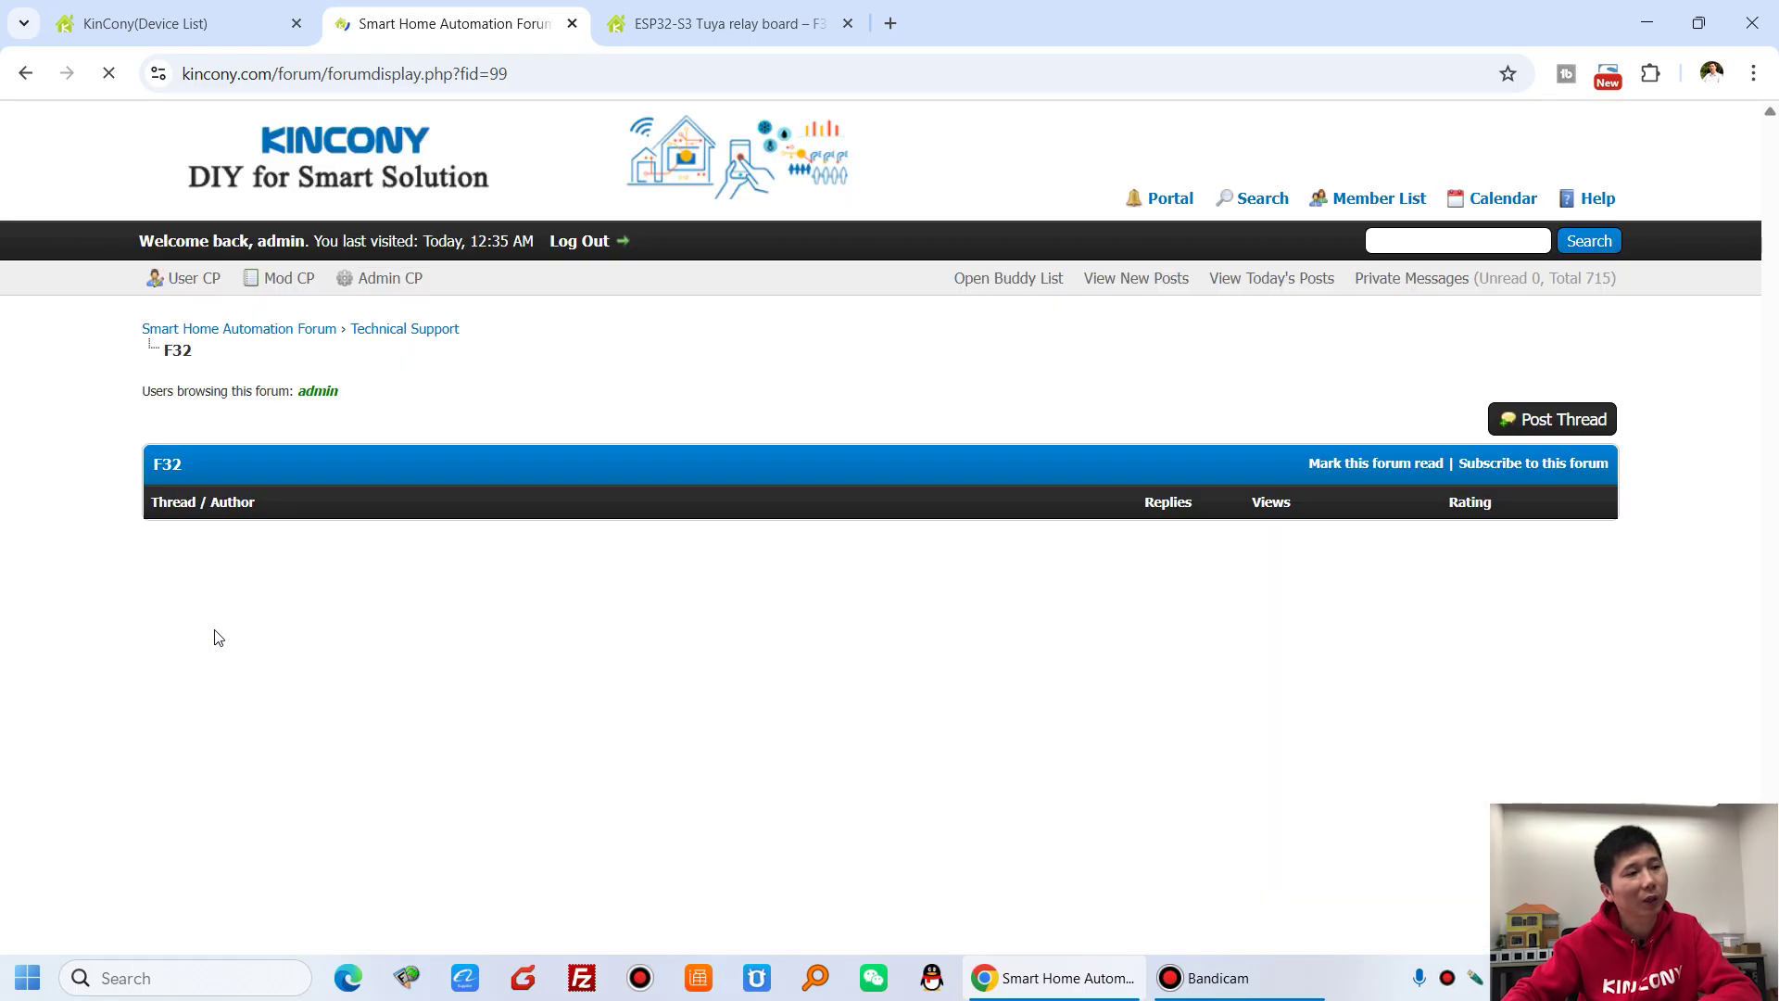
scroll(400, 331, down, 3)
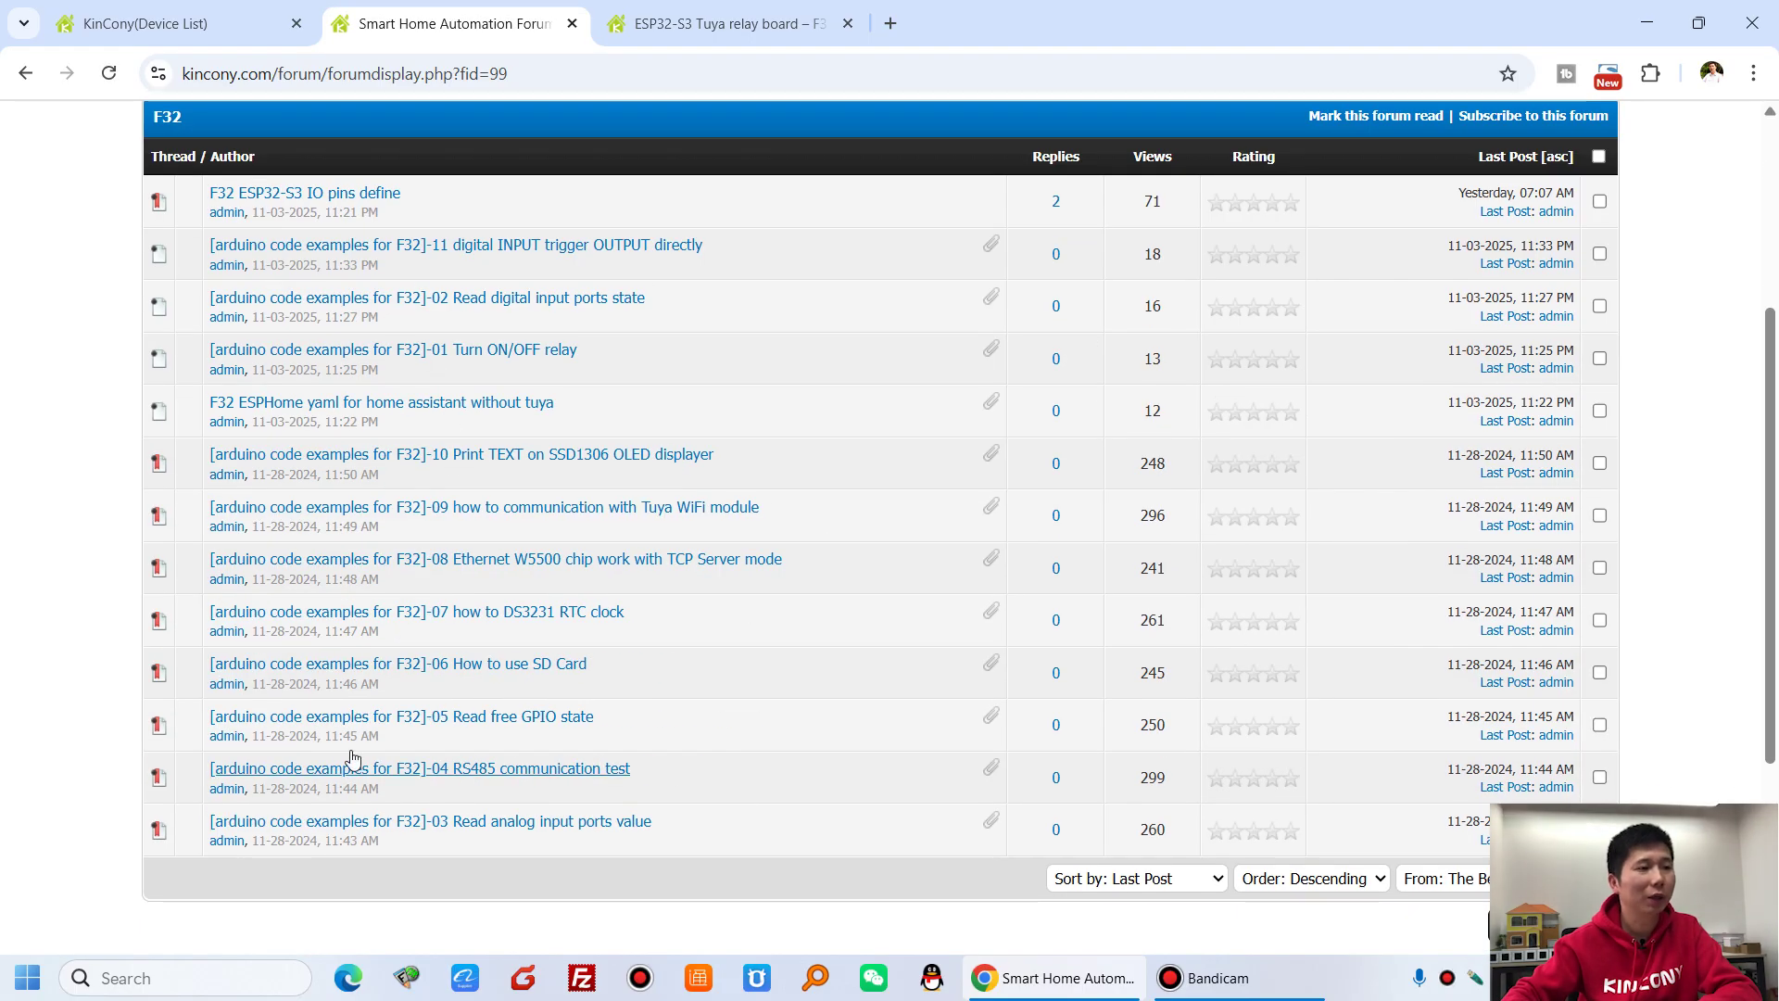
scroll(592, 756, up, 3)
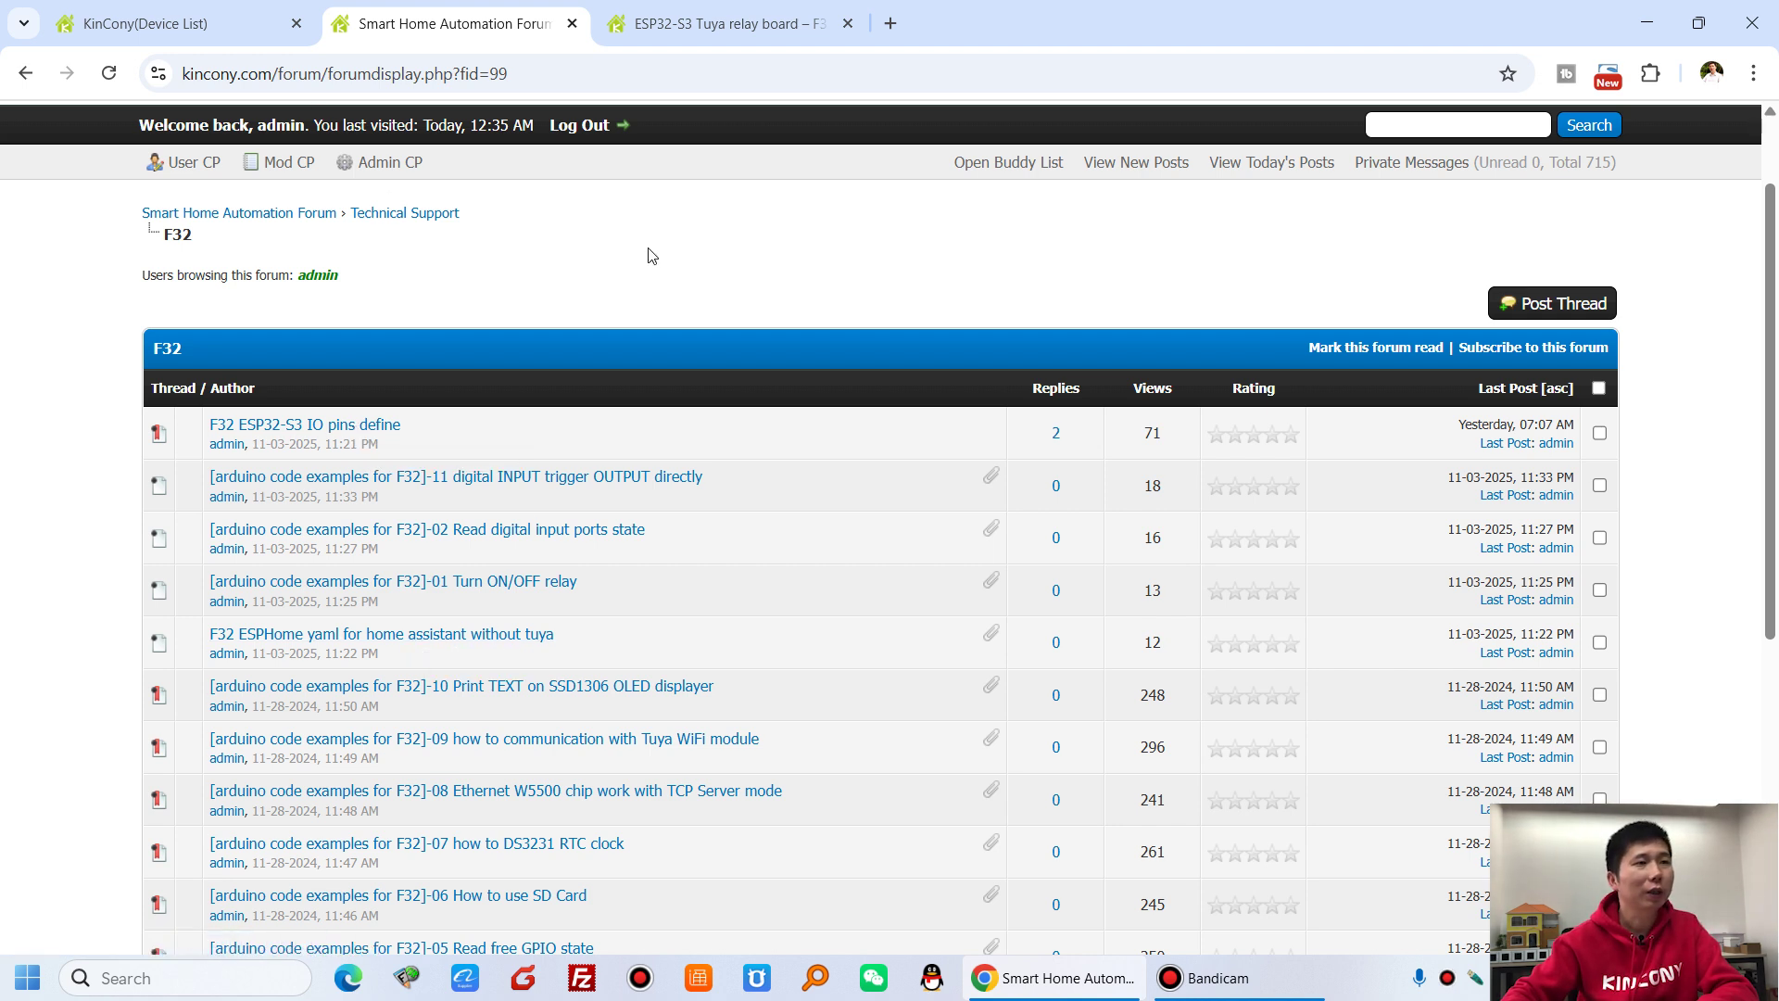
scroll(651, 255, up, 1)
- Load the board's local interface at 192.168.3.104 in a new browser tab
click(727, 17)
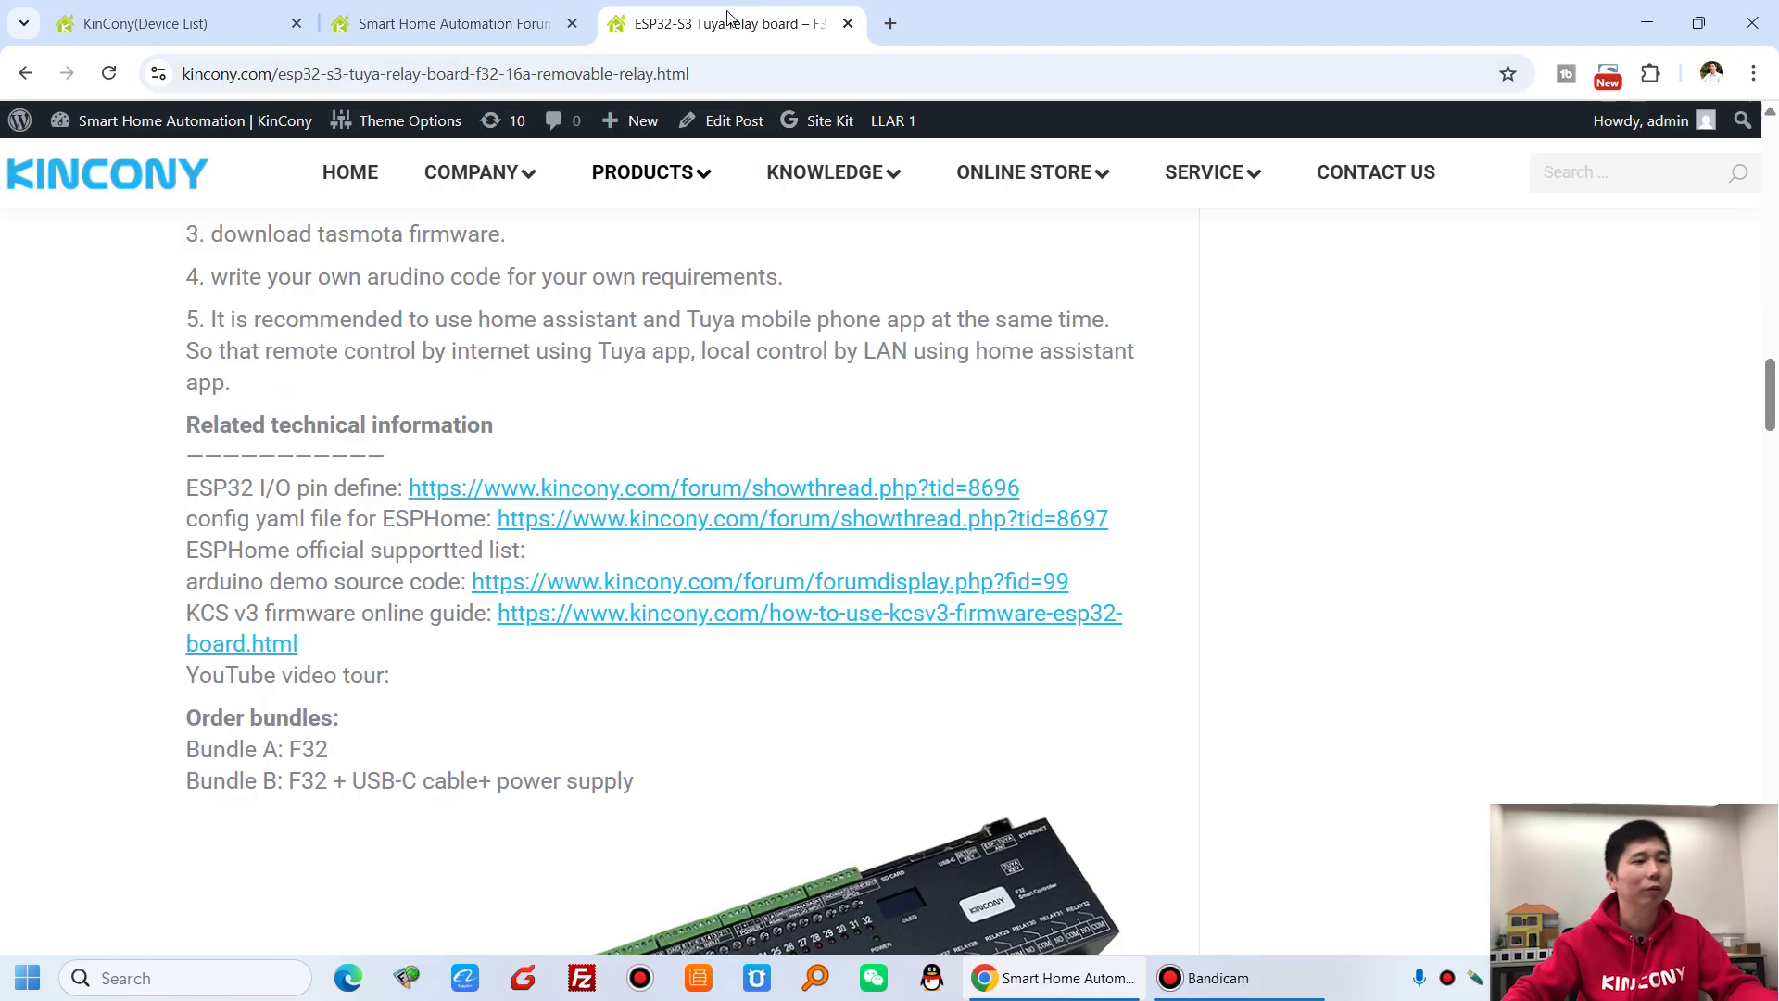
click(890, 23)
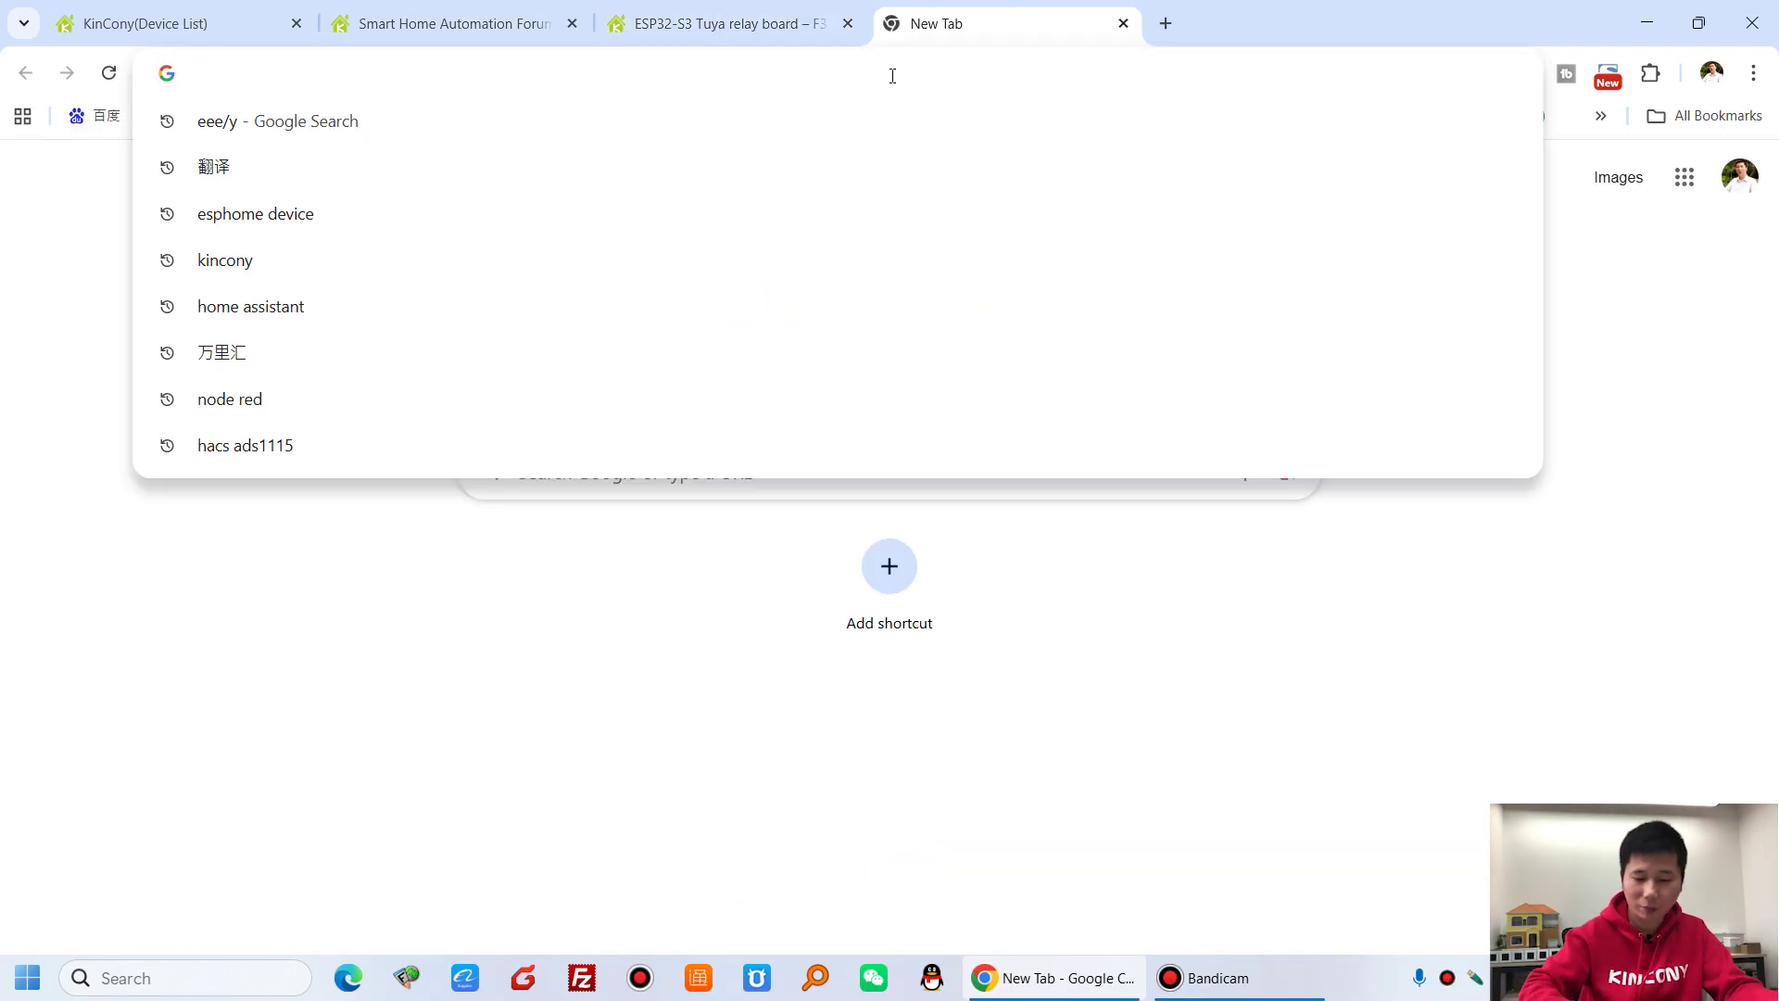
text(192.168.3.10)
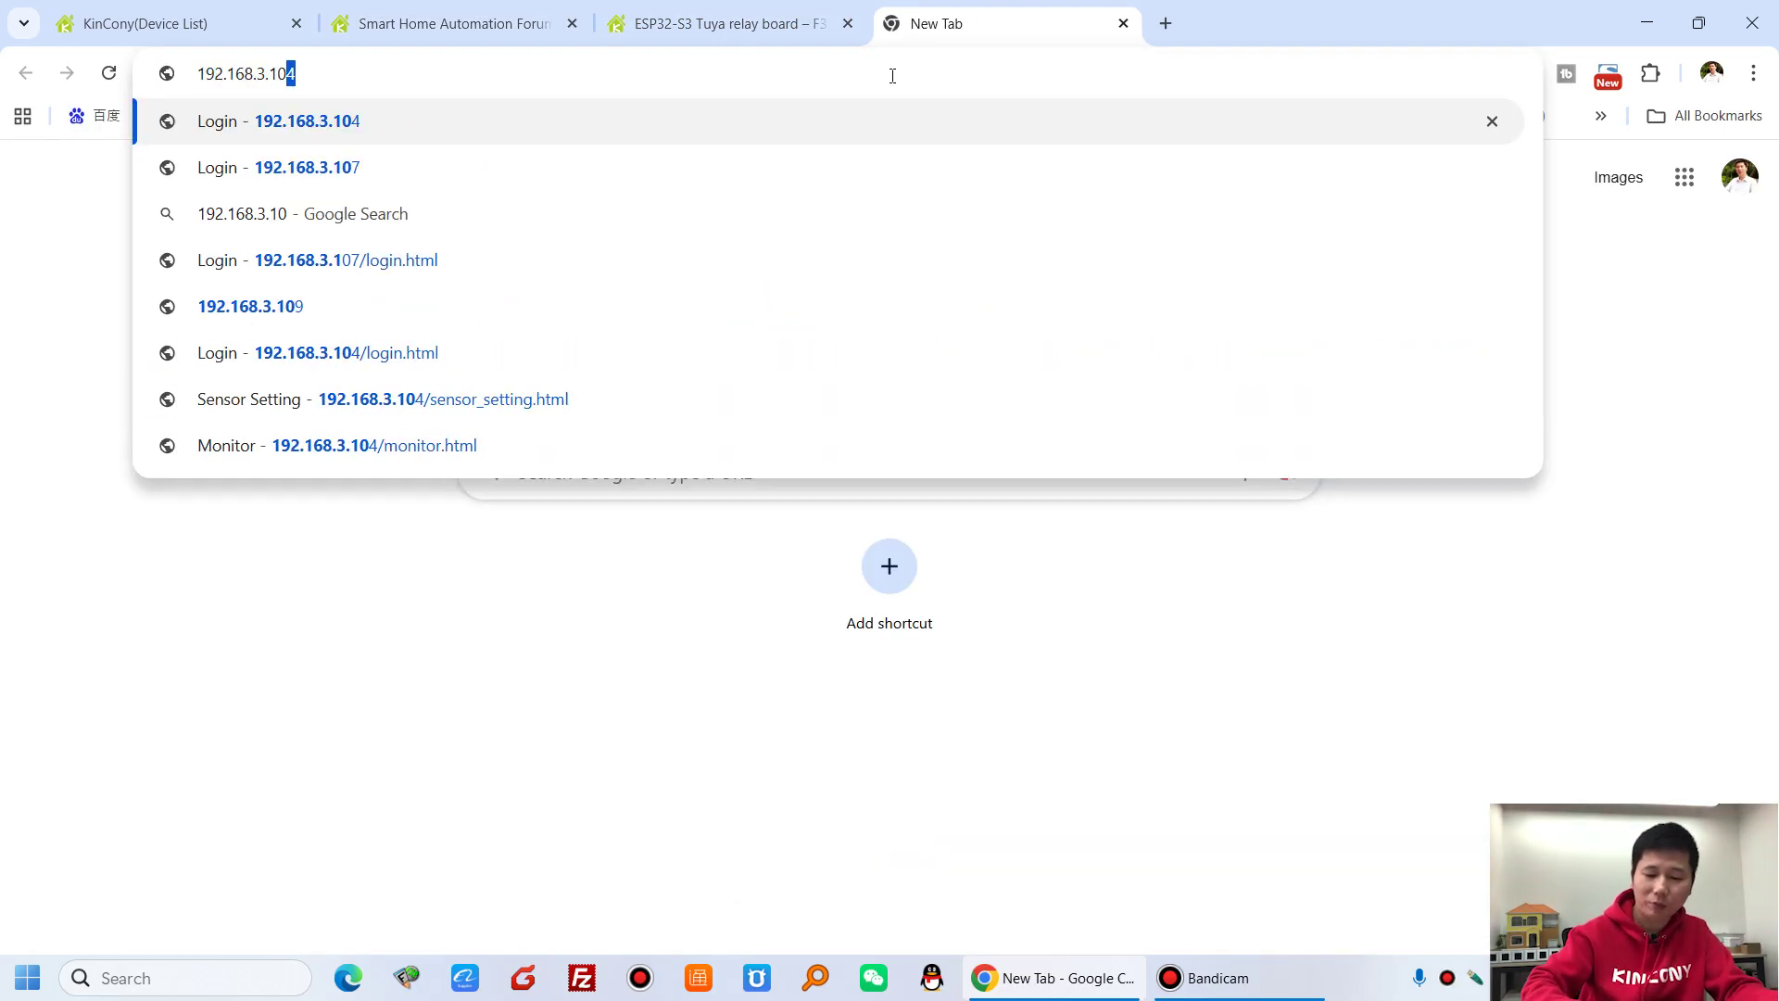
text(4)
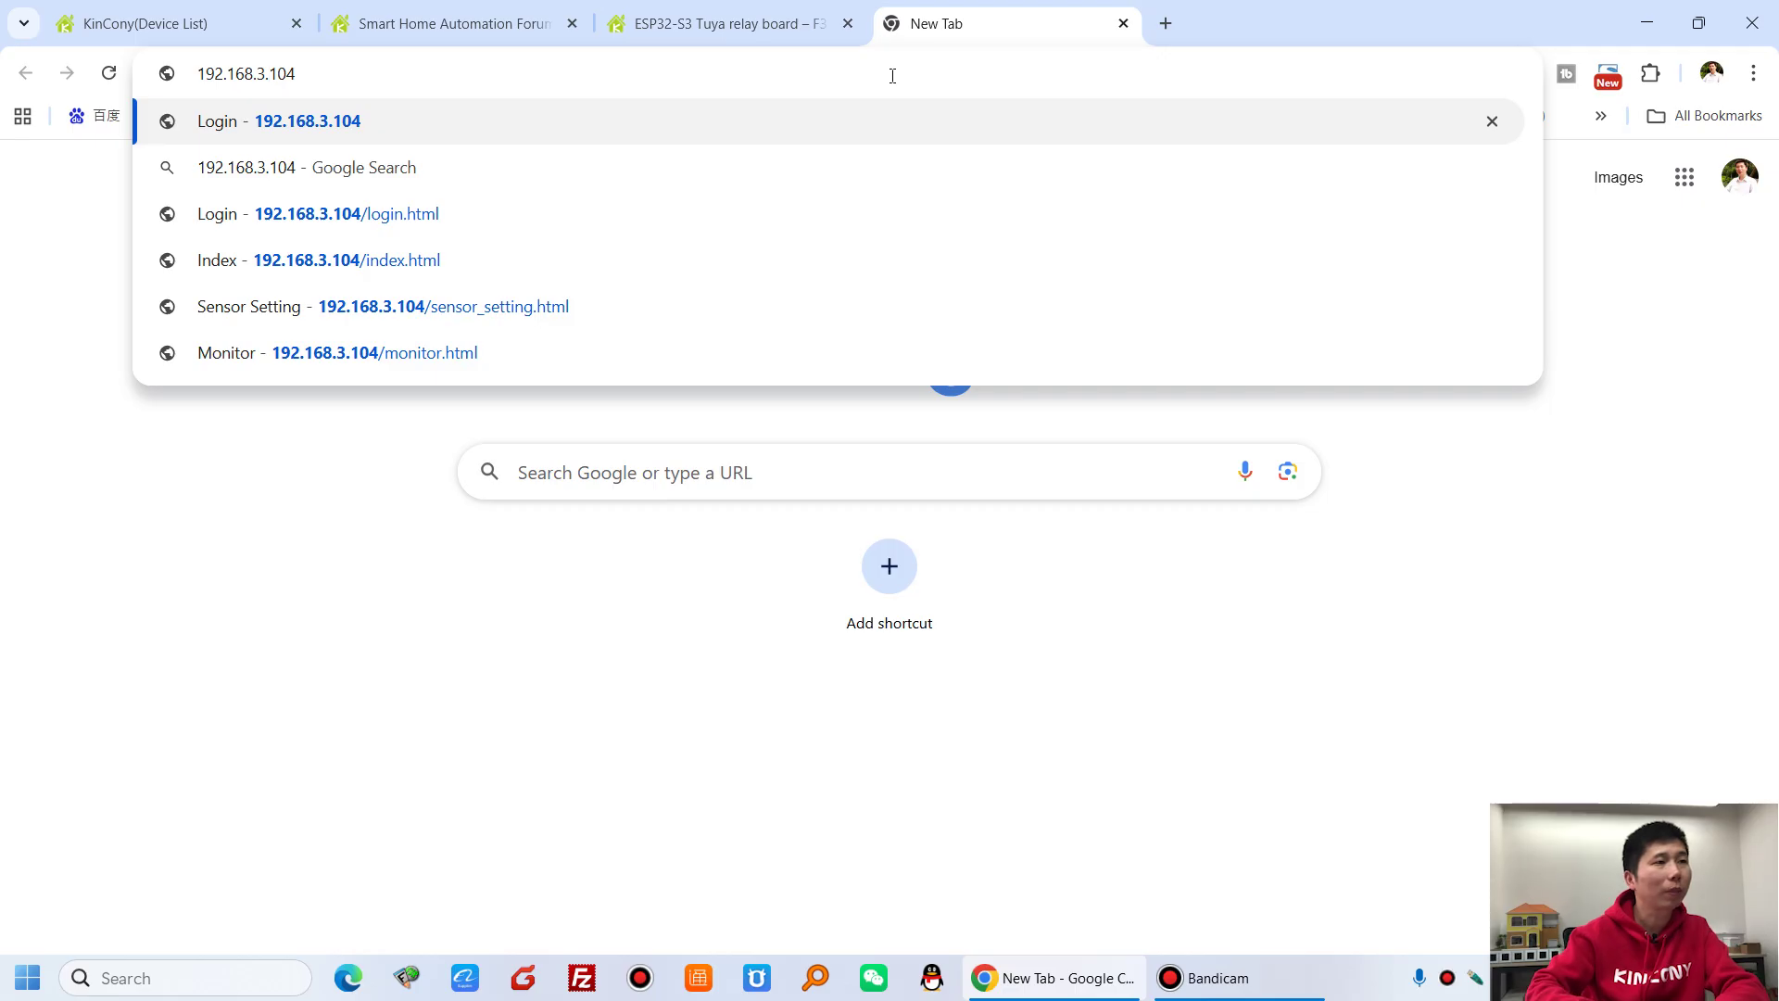
key(Return)
- Log in with the saved username and account password, and confirm software v3.15.0
click(881, 492)
click(931, 549)
click(931, 551)
text(admin)
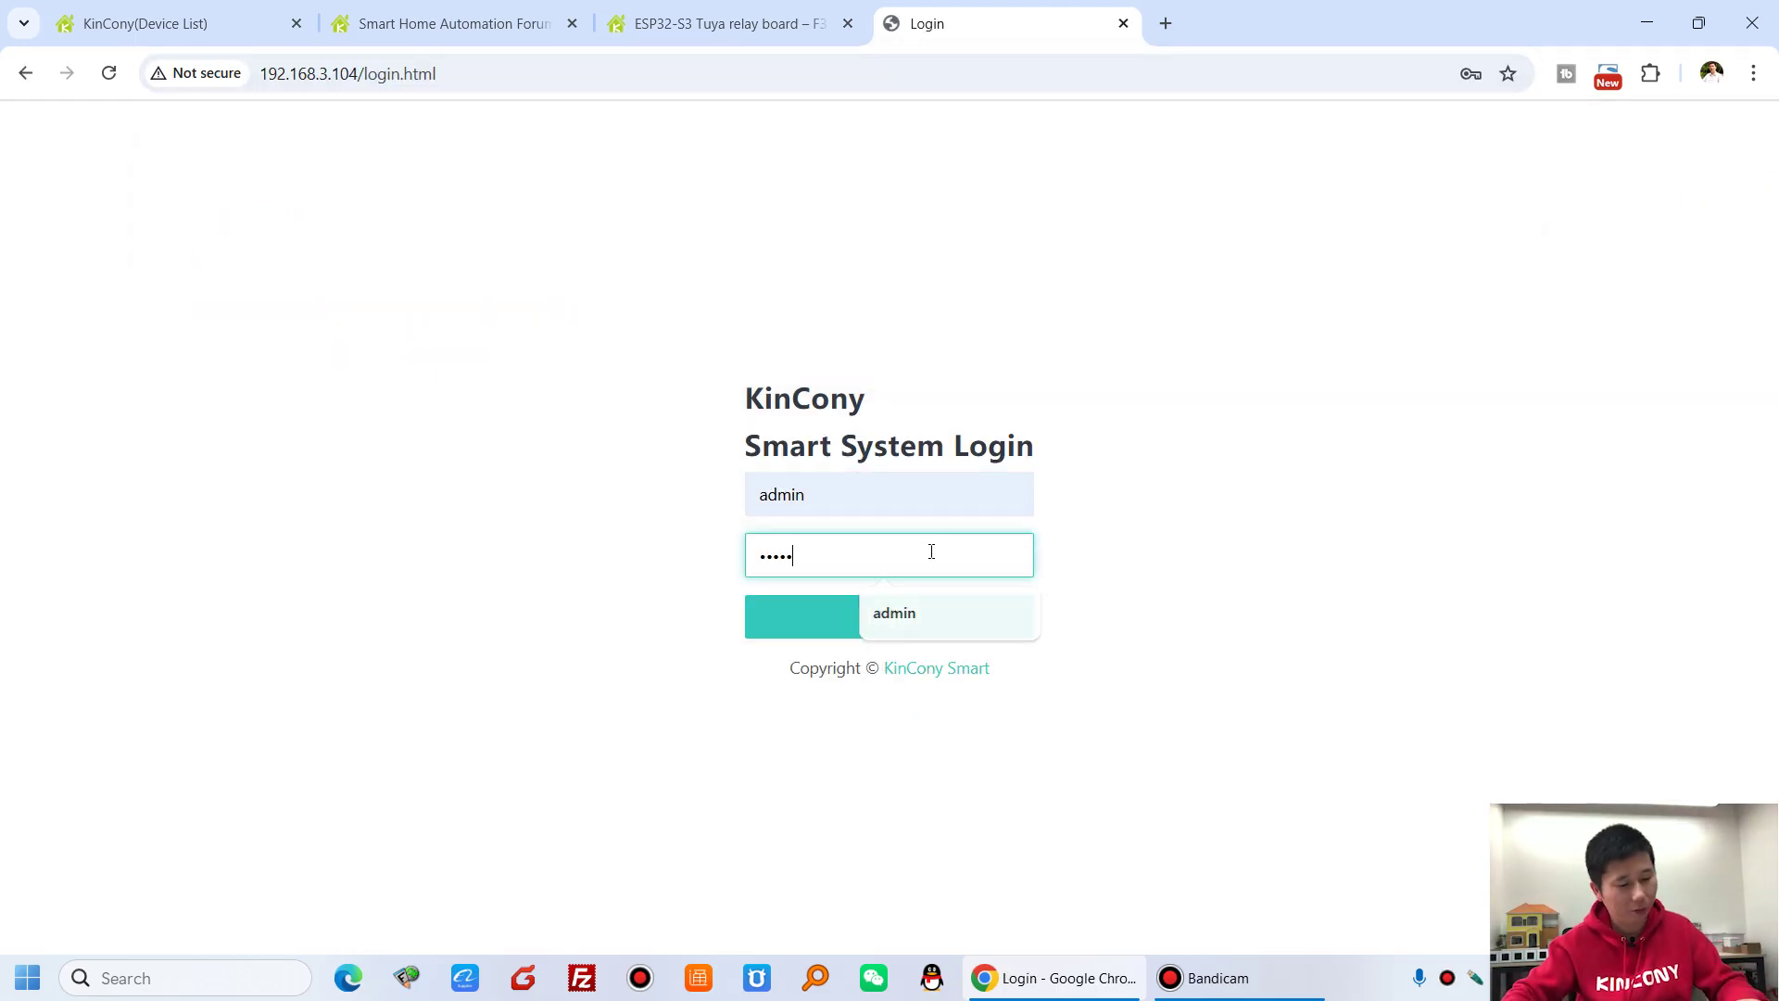
click(905, 621)
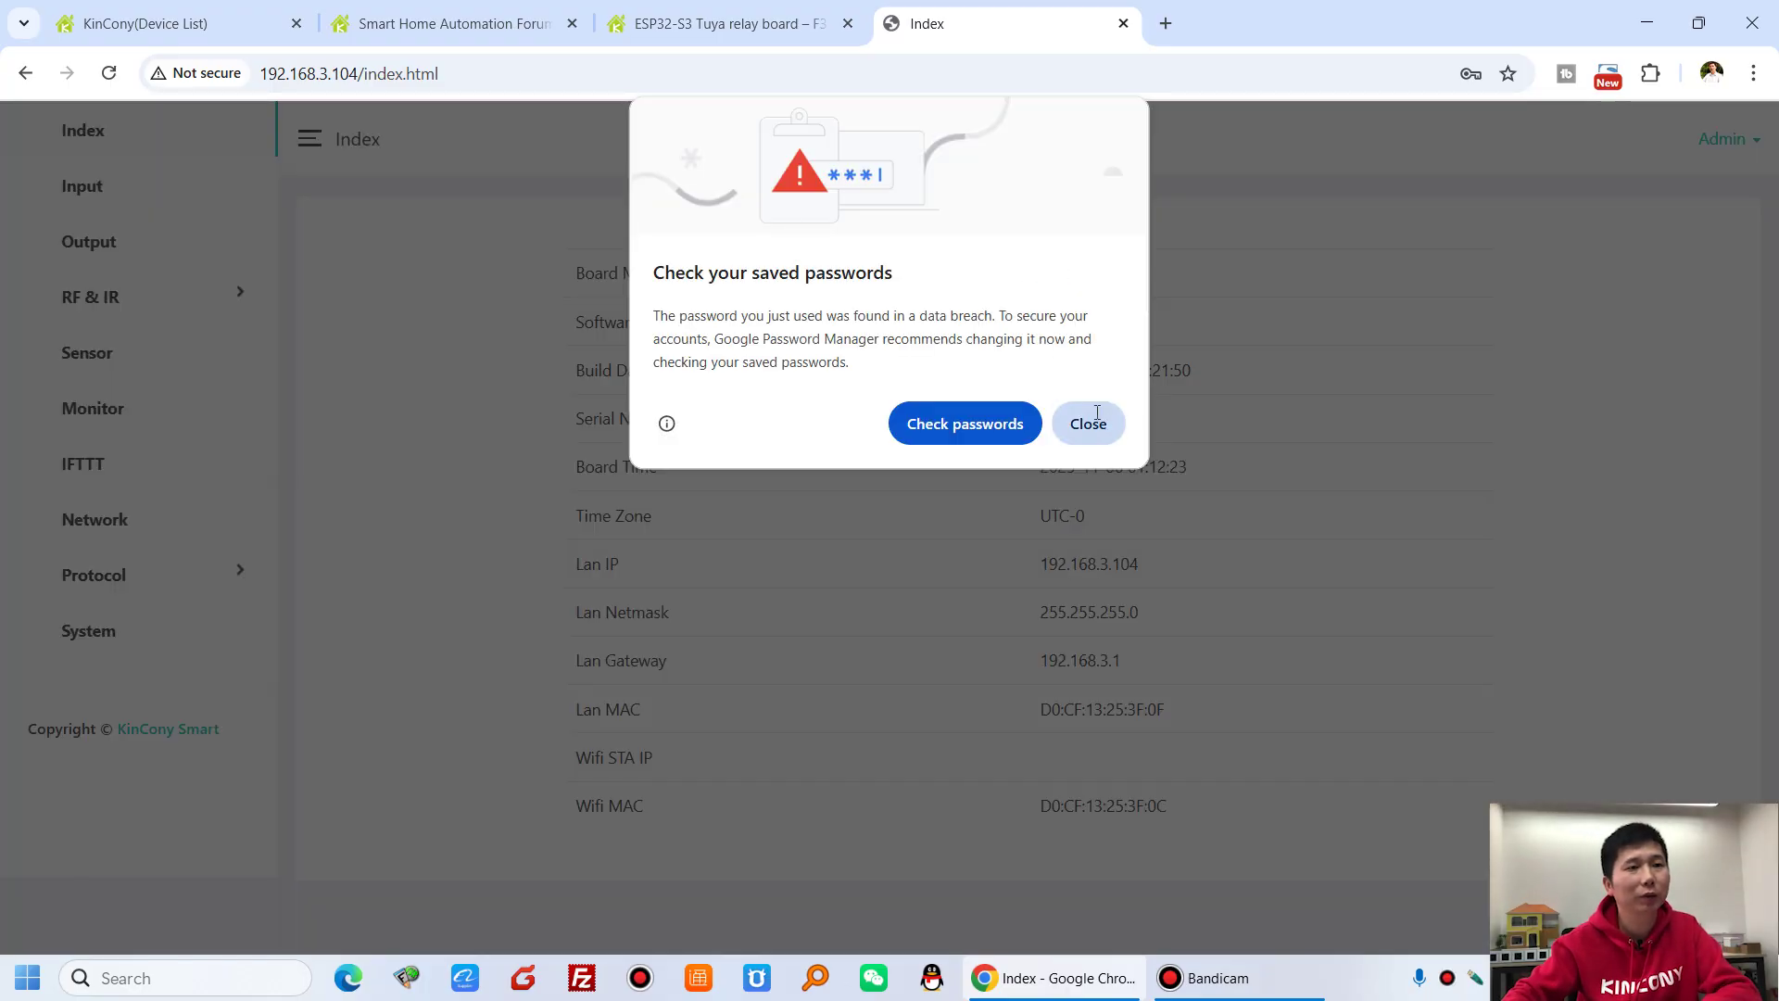
click(1096, 422)
drag(1024, 324, 1147, 327)
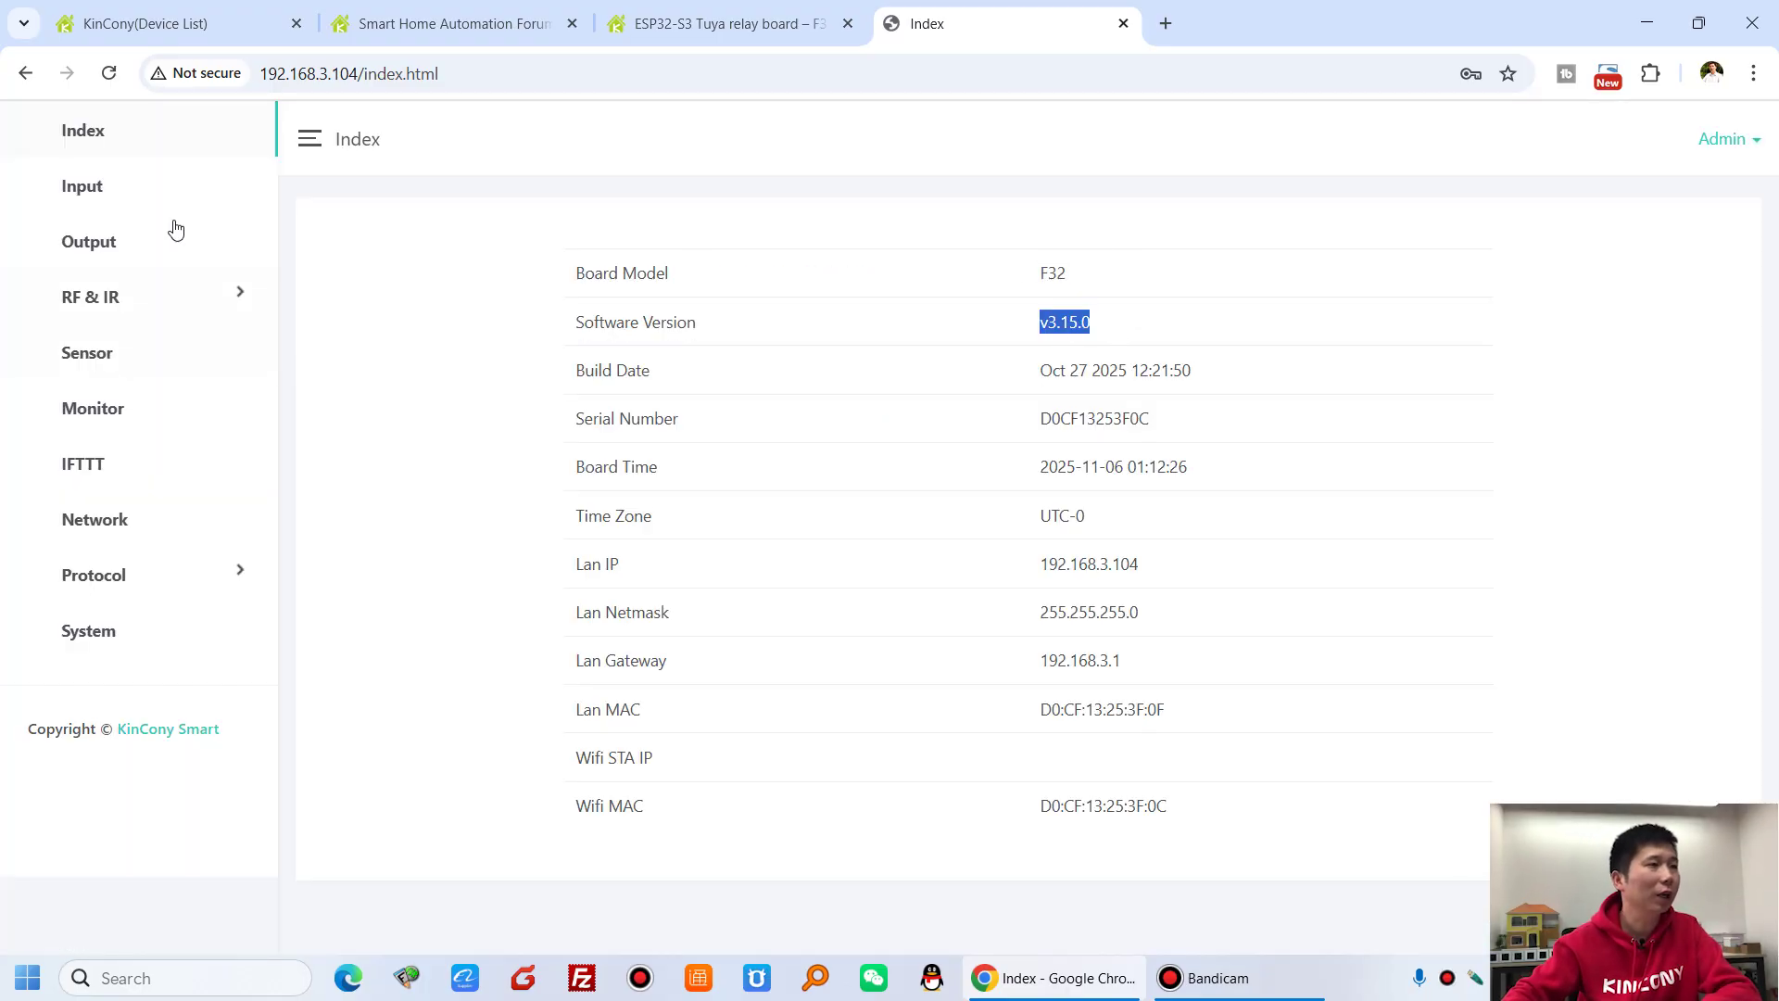
click(156, 185)
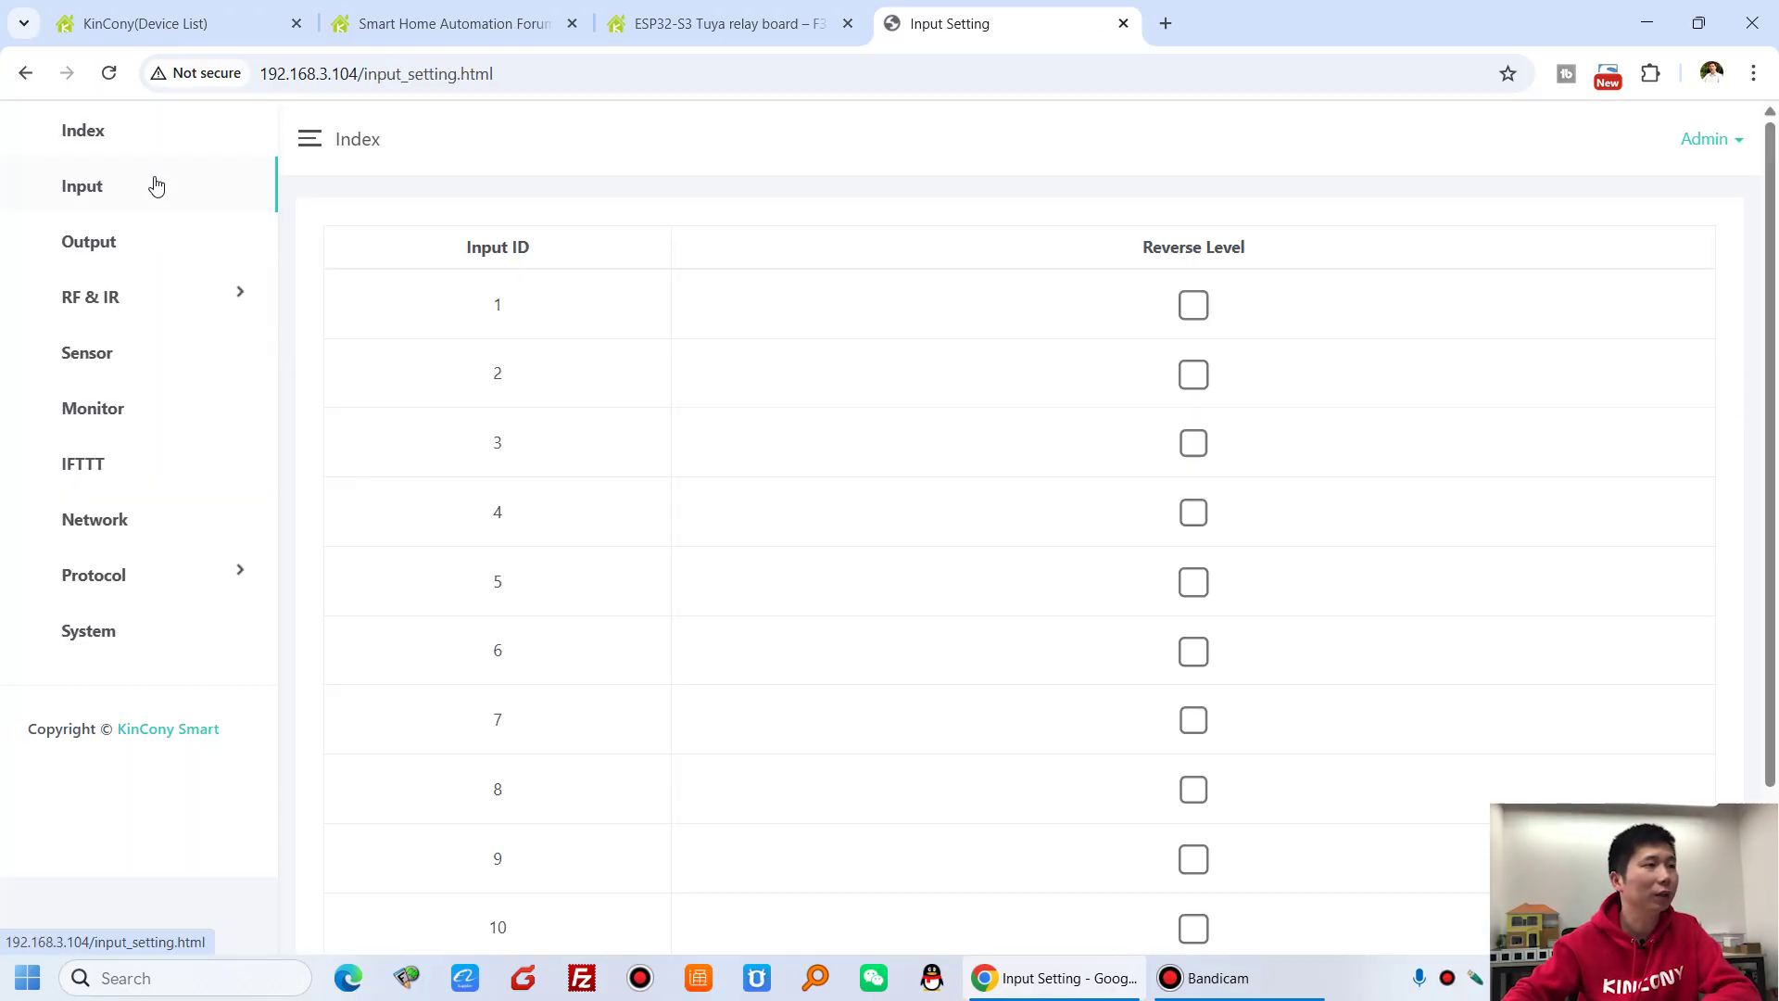
- Toggle input 1's Reverse Level on and off, then check output 1's type choices unchanged
click(1198, 307)
click(1203, 308)
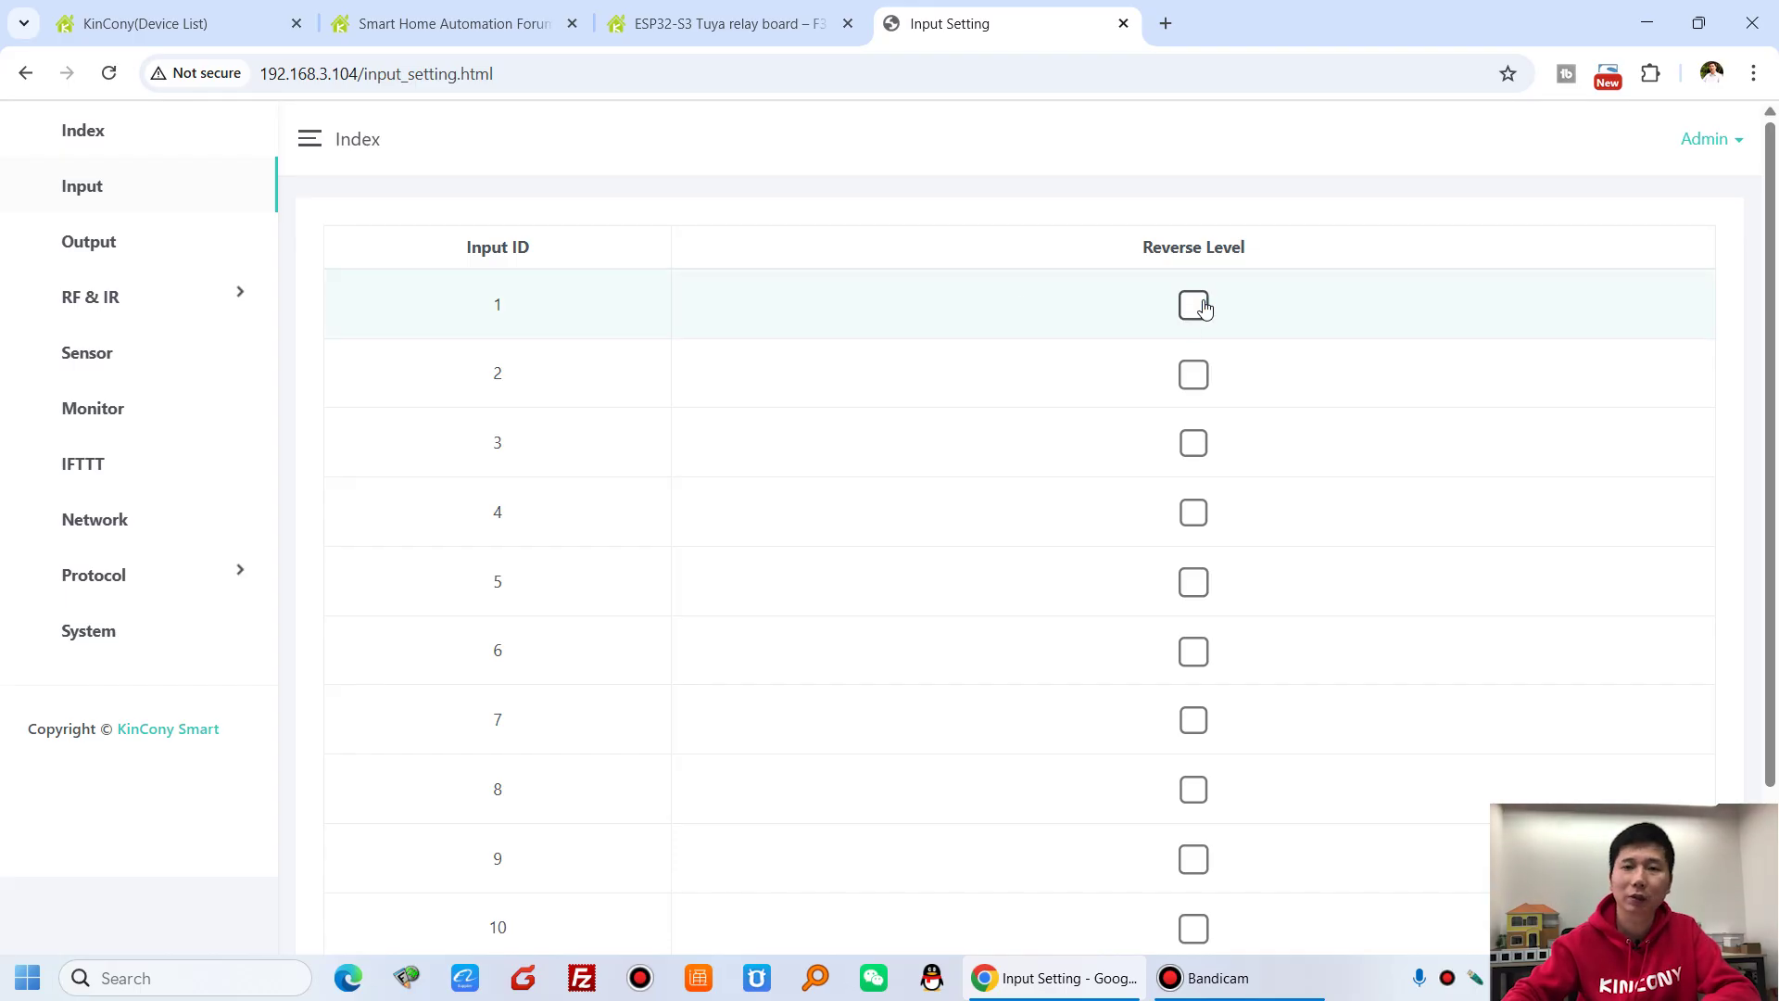
click(112, 249)
scroll(1047, 423, down, 1)
scroll(1047, 424, up, 1)
click(741, 328)
key(Escape)
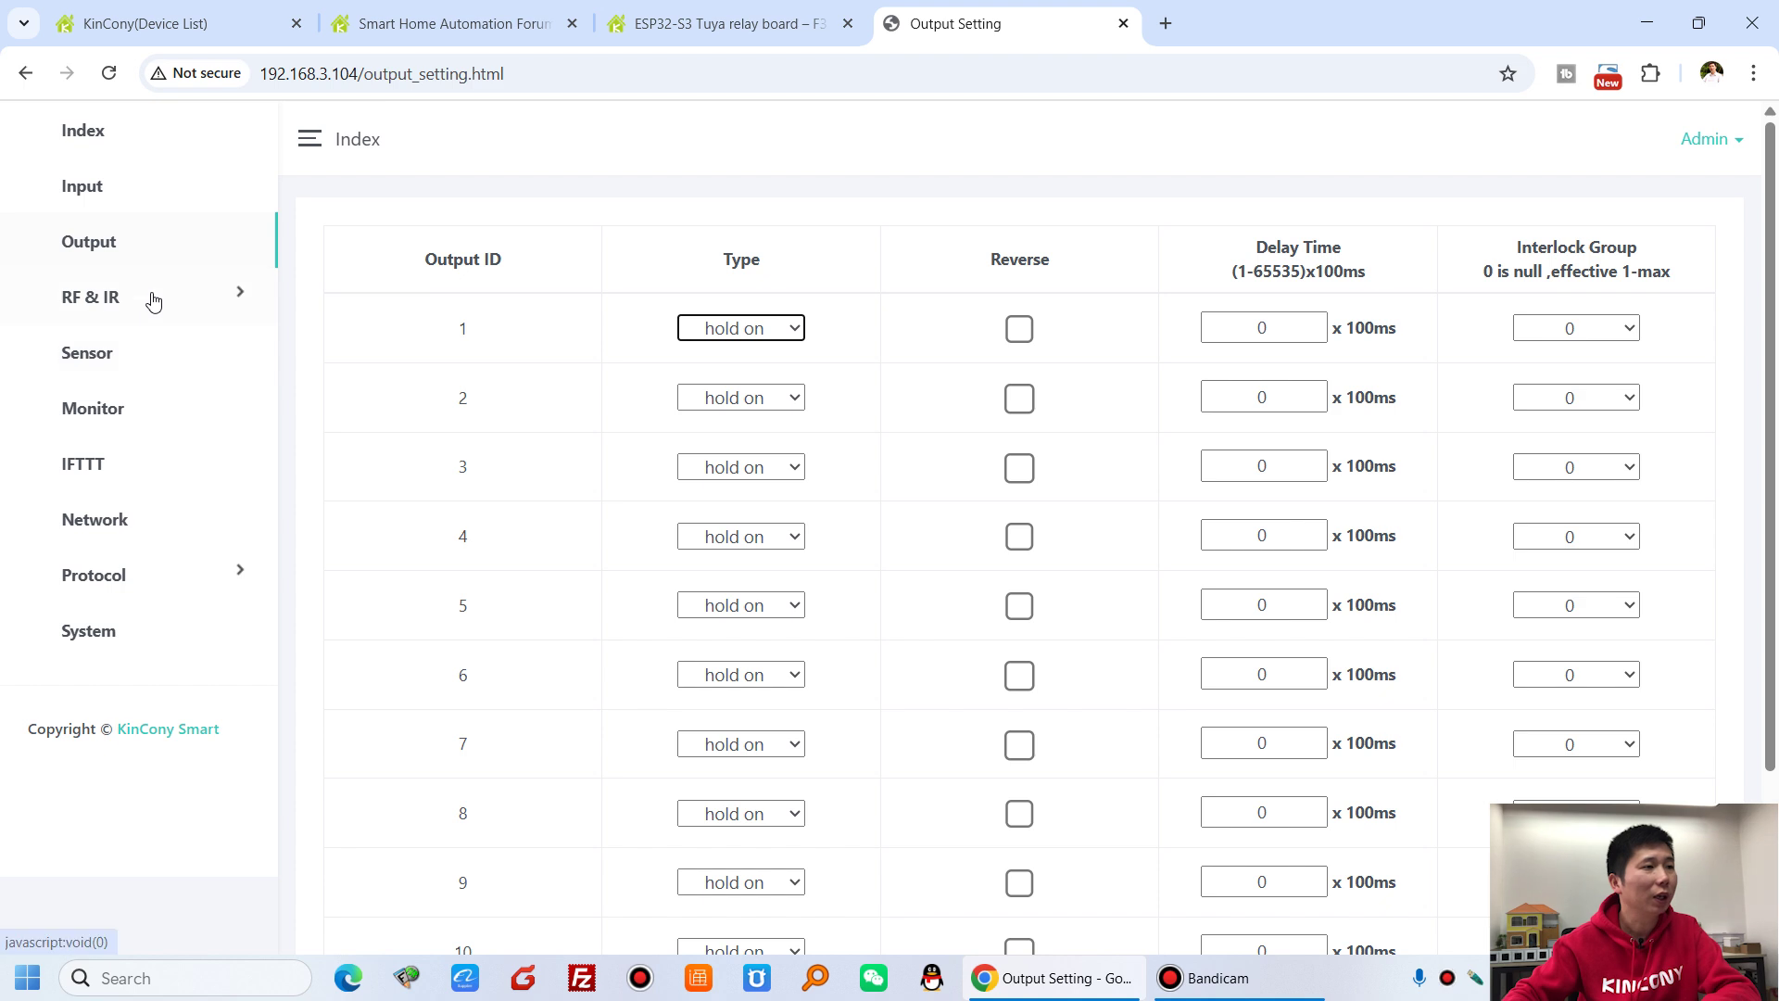
- Review the RF & IR > RF settings page, then move on to Sensor settings
click(153, 298)
click(88, 369)
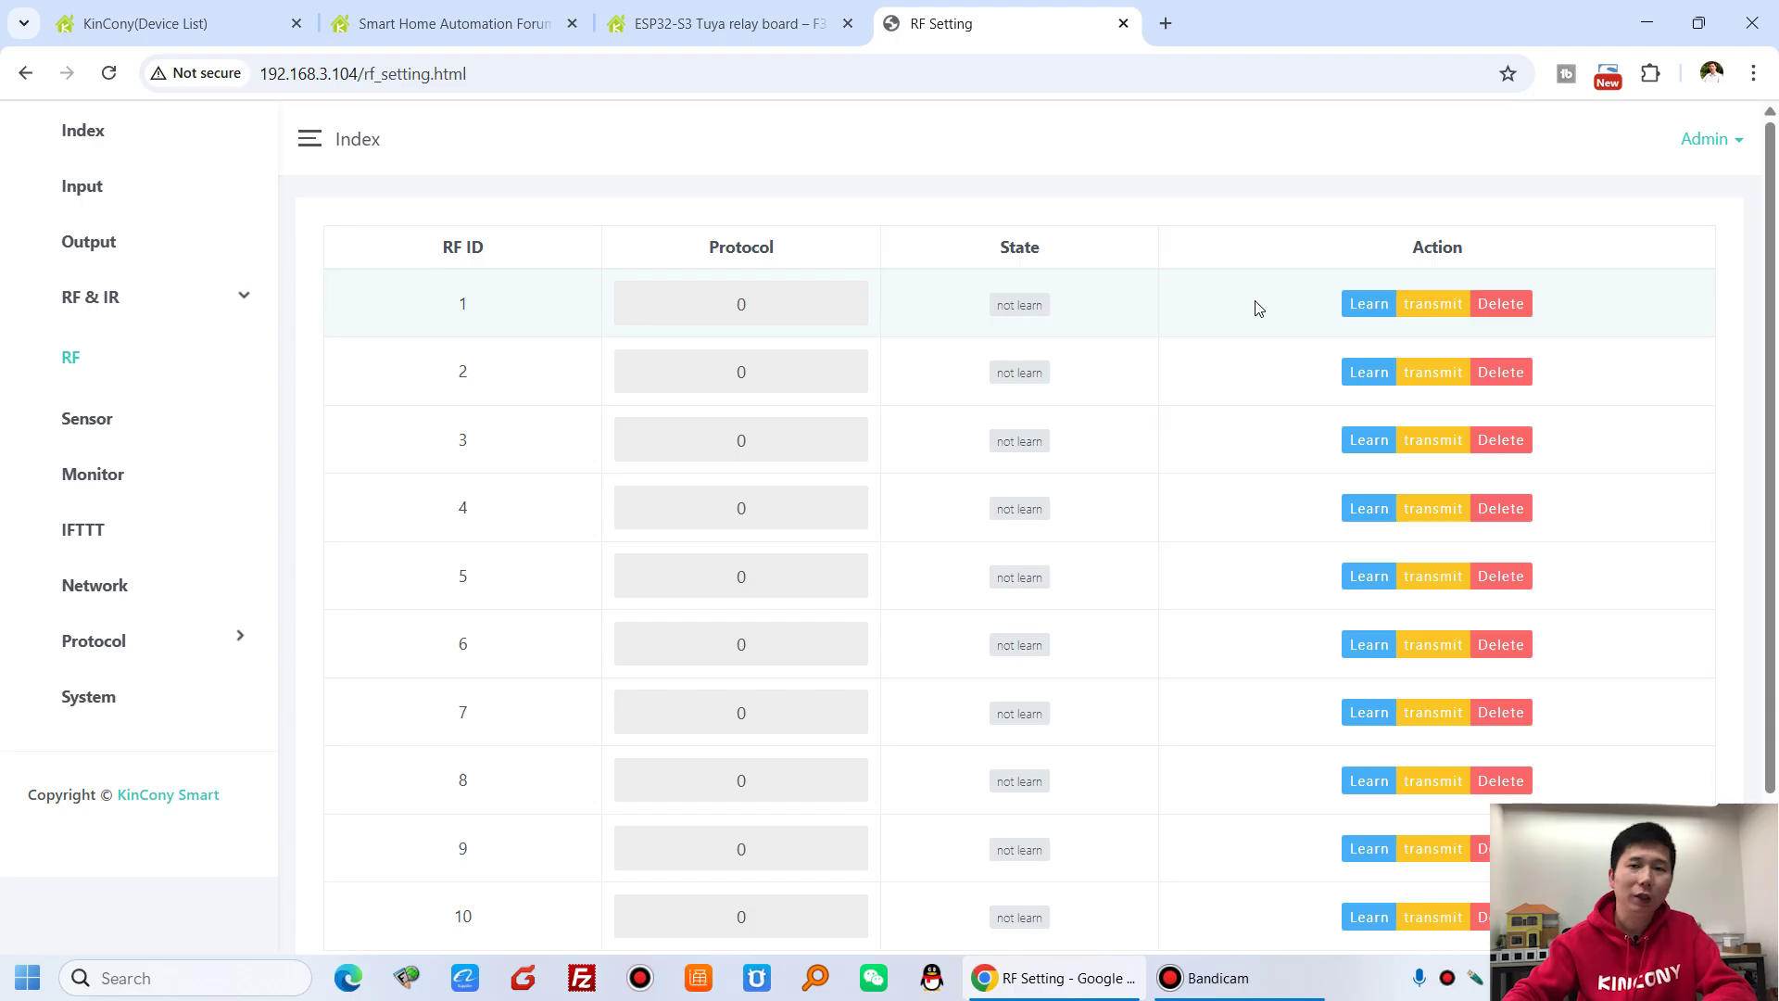
click(117, 425)
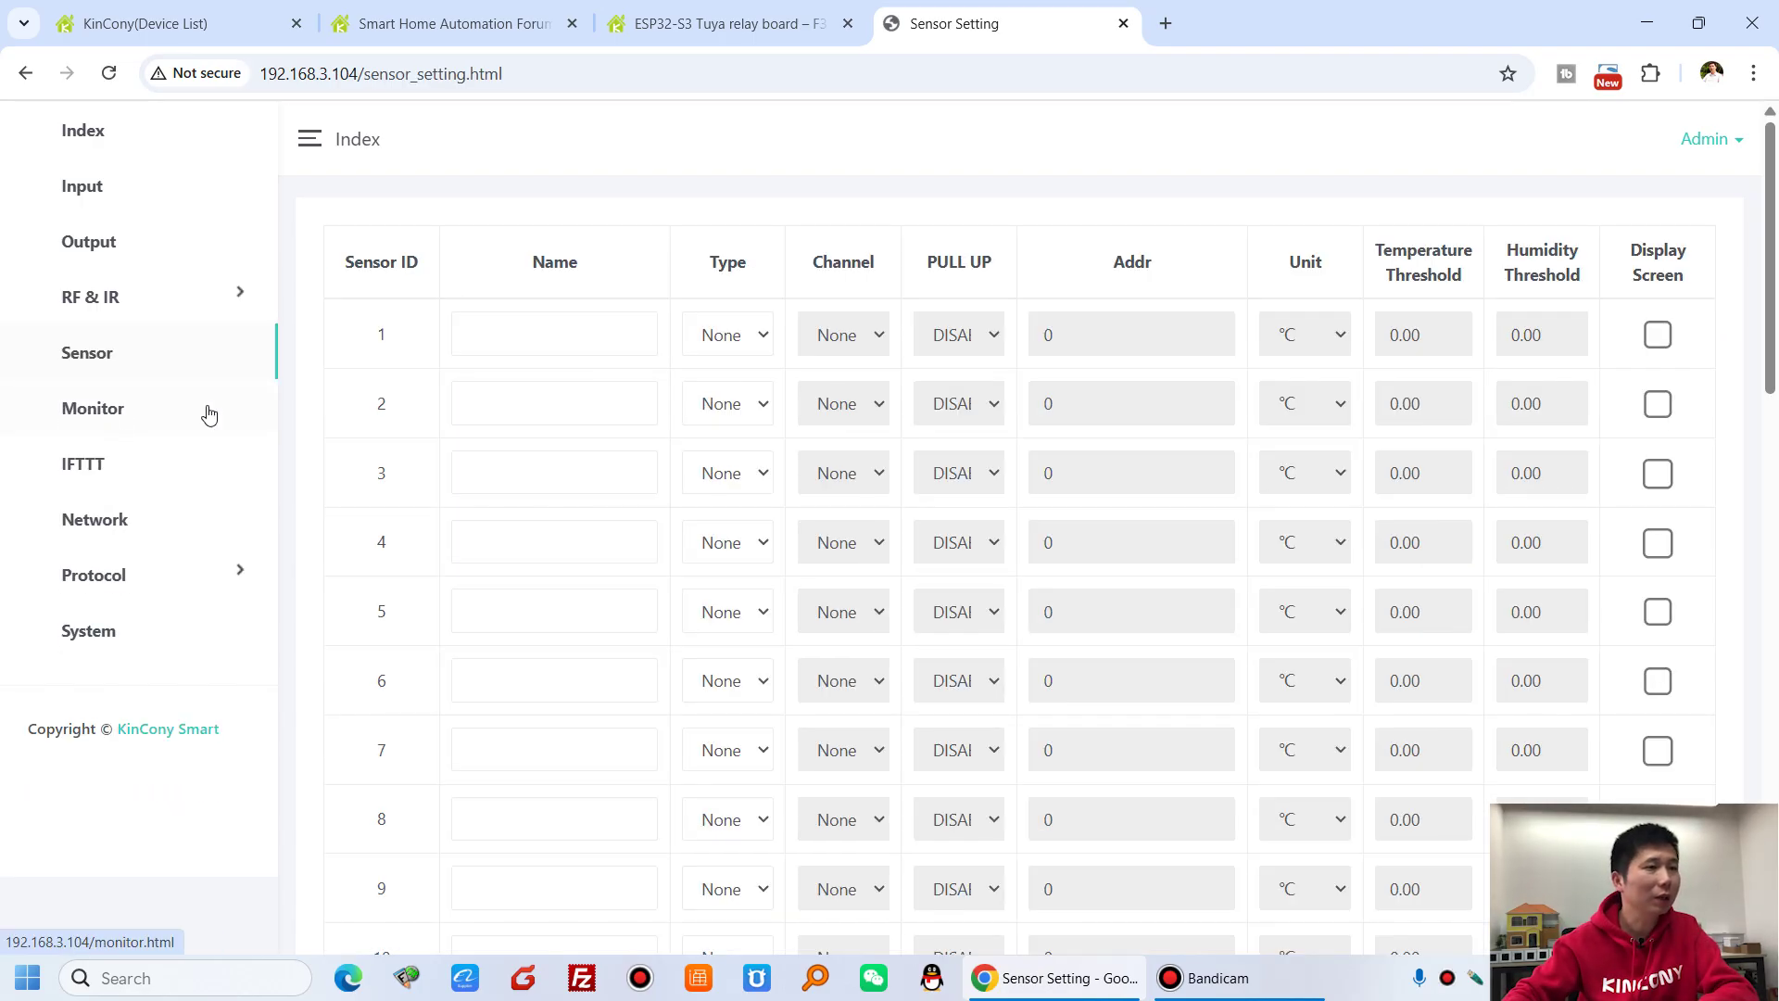
- Browse sensor 1's type options, leaving it at None for now
click(762, 338)
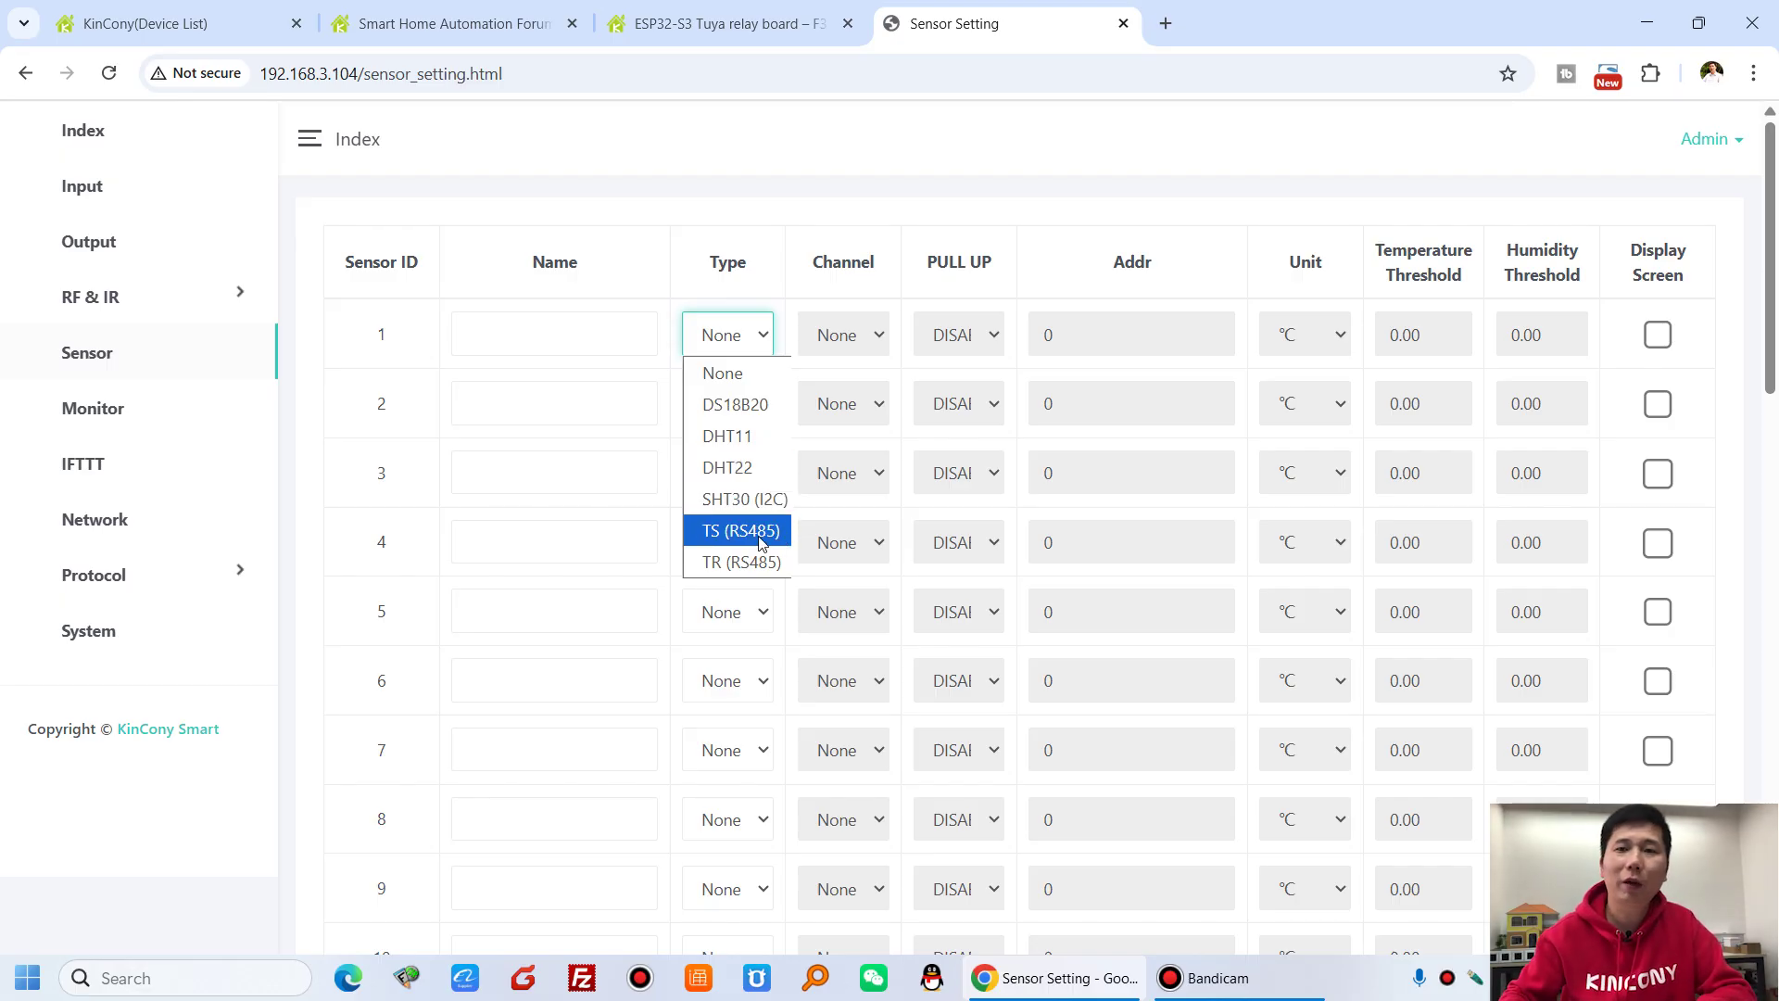
click(465, 473)
click(465, 473)
click(410, 357)
scroll(411, 356, down, 15)
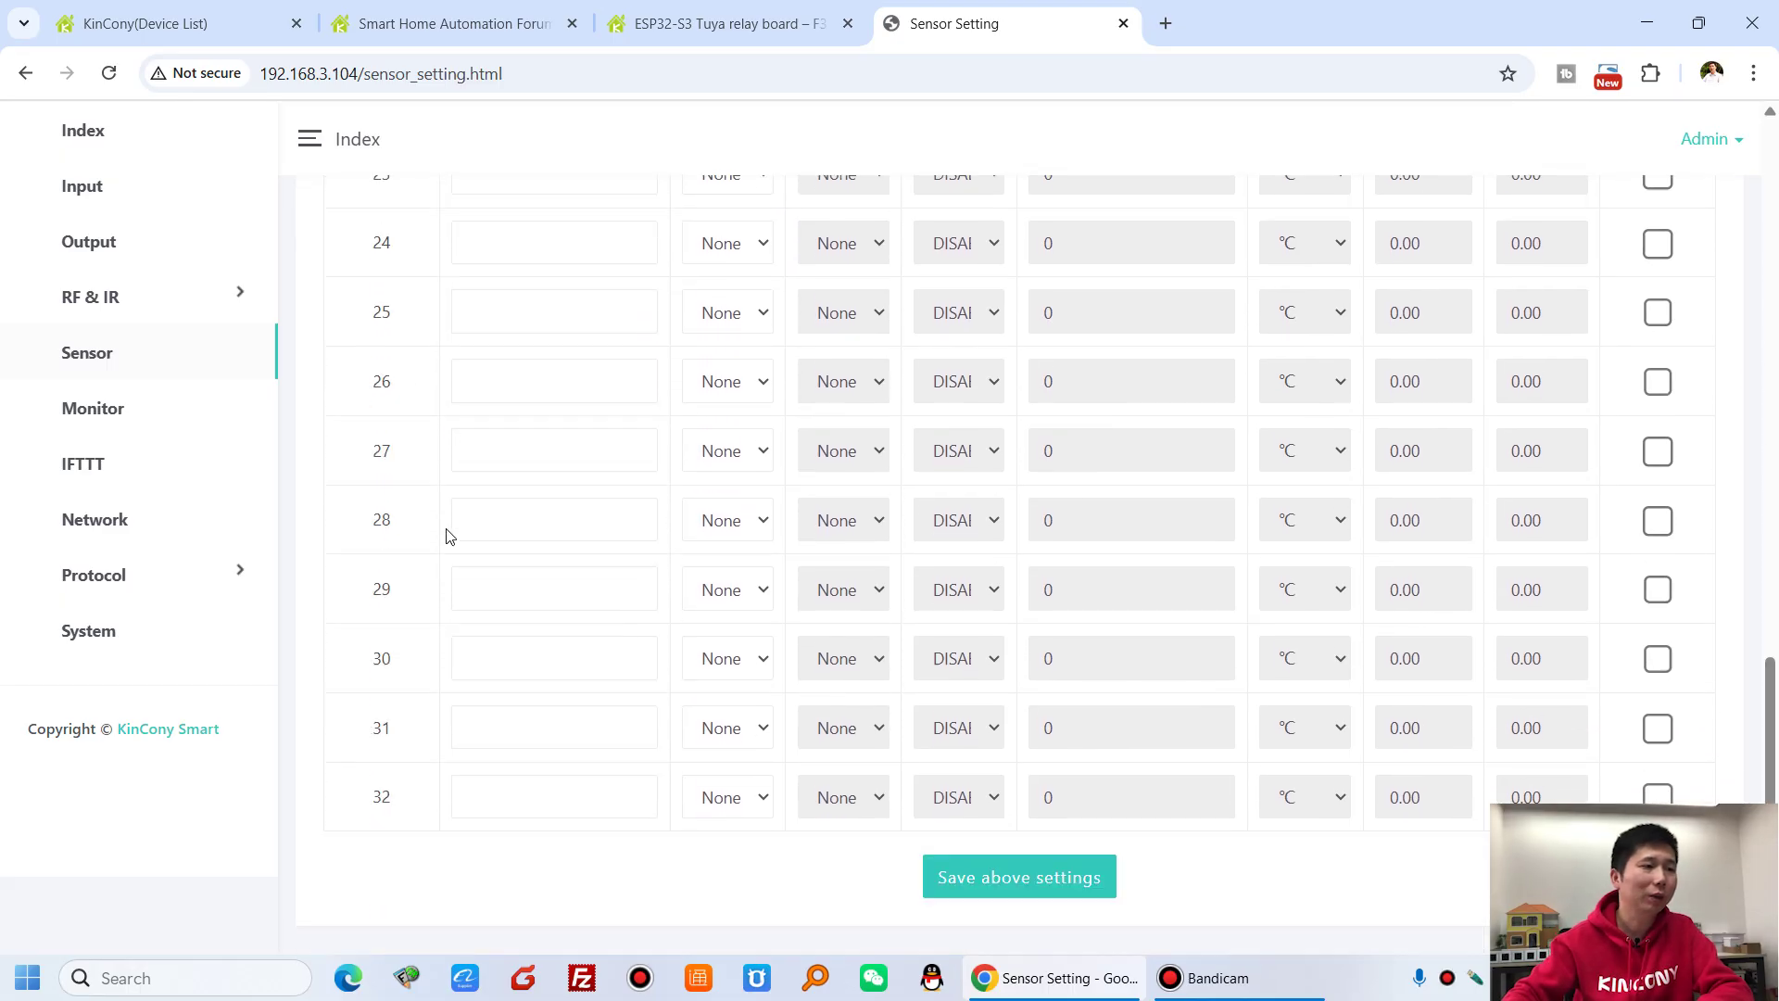
scroll(397, 774, up, 8)
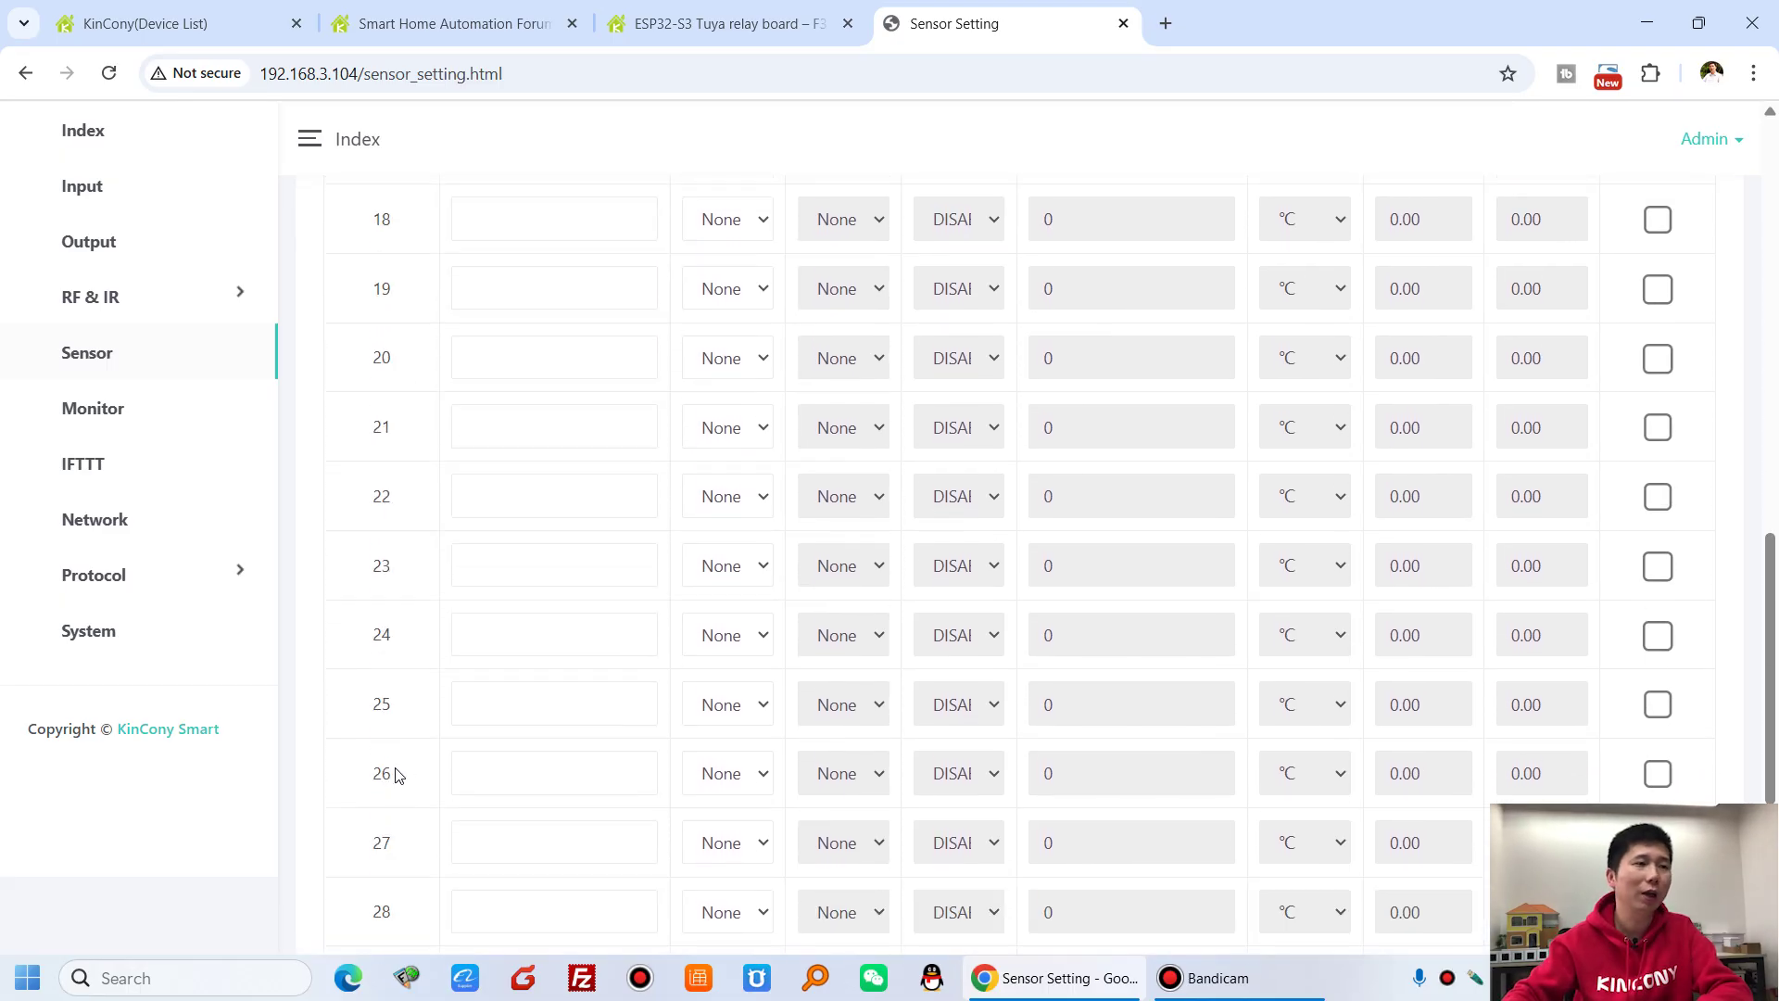
scroll(397, 762, up, 5)
scroll(422, 681, up, 6)
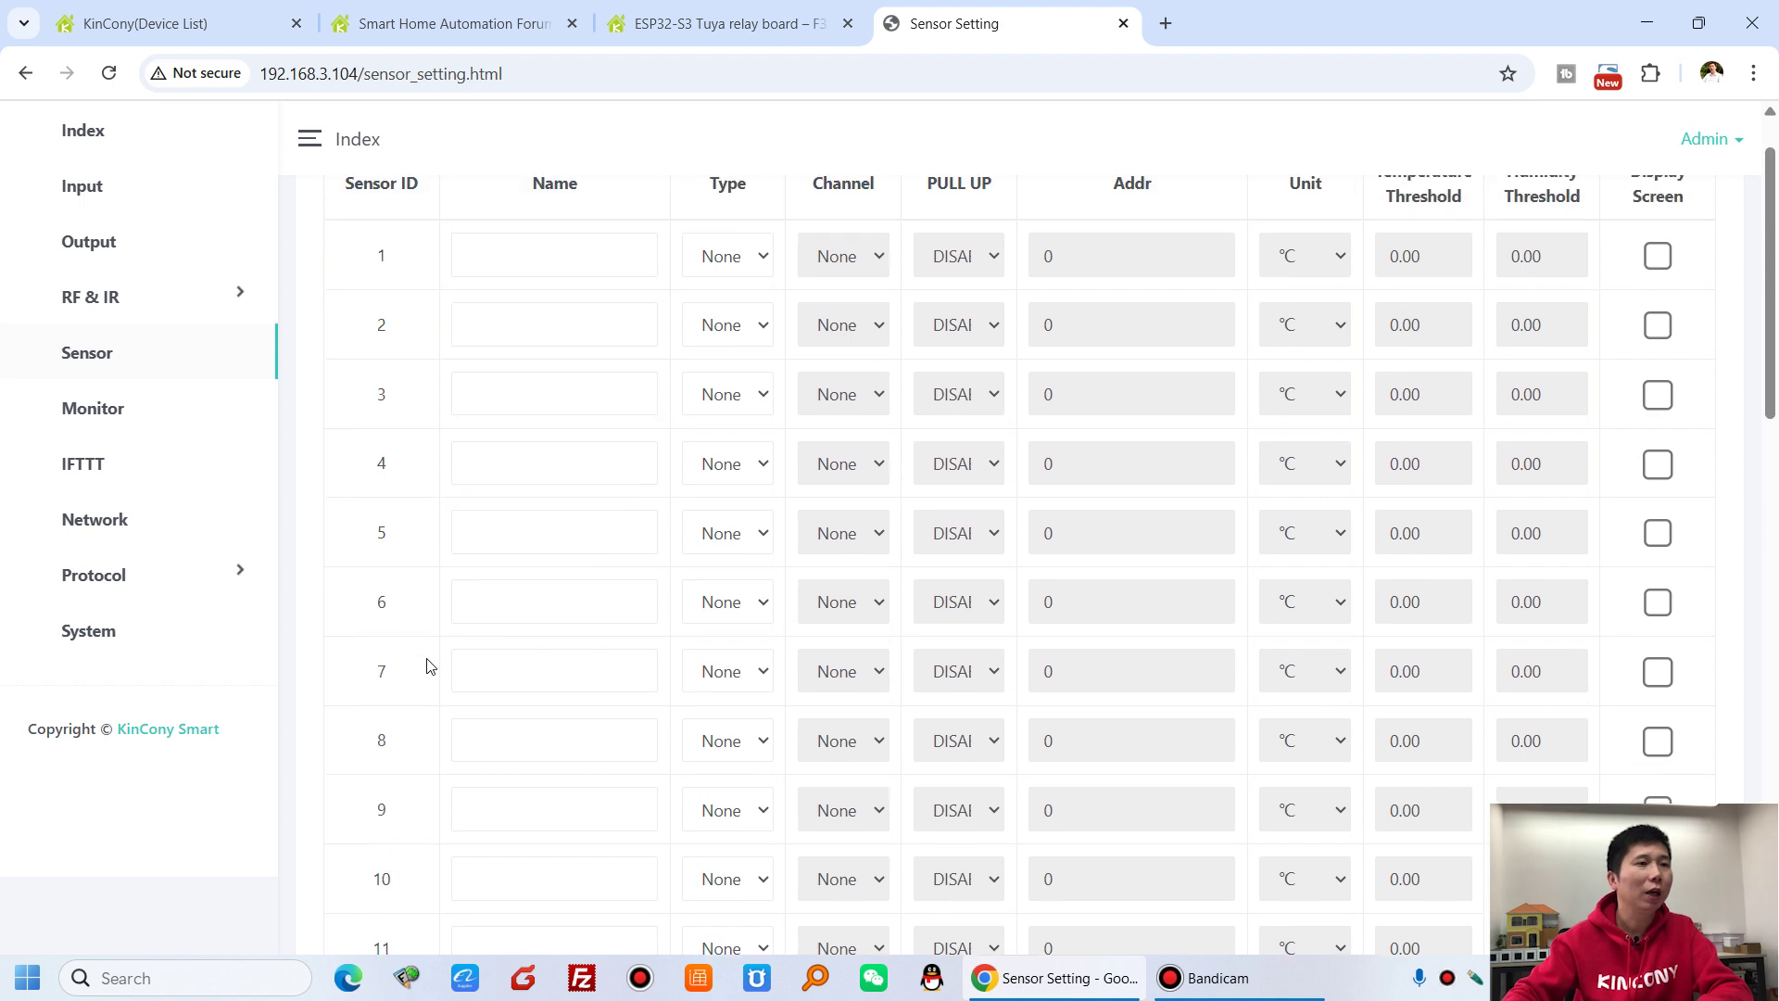
- Set sensor 1 to DS18B20 on channel 48 and confirm the address list is empty
click(741, 348)
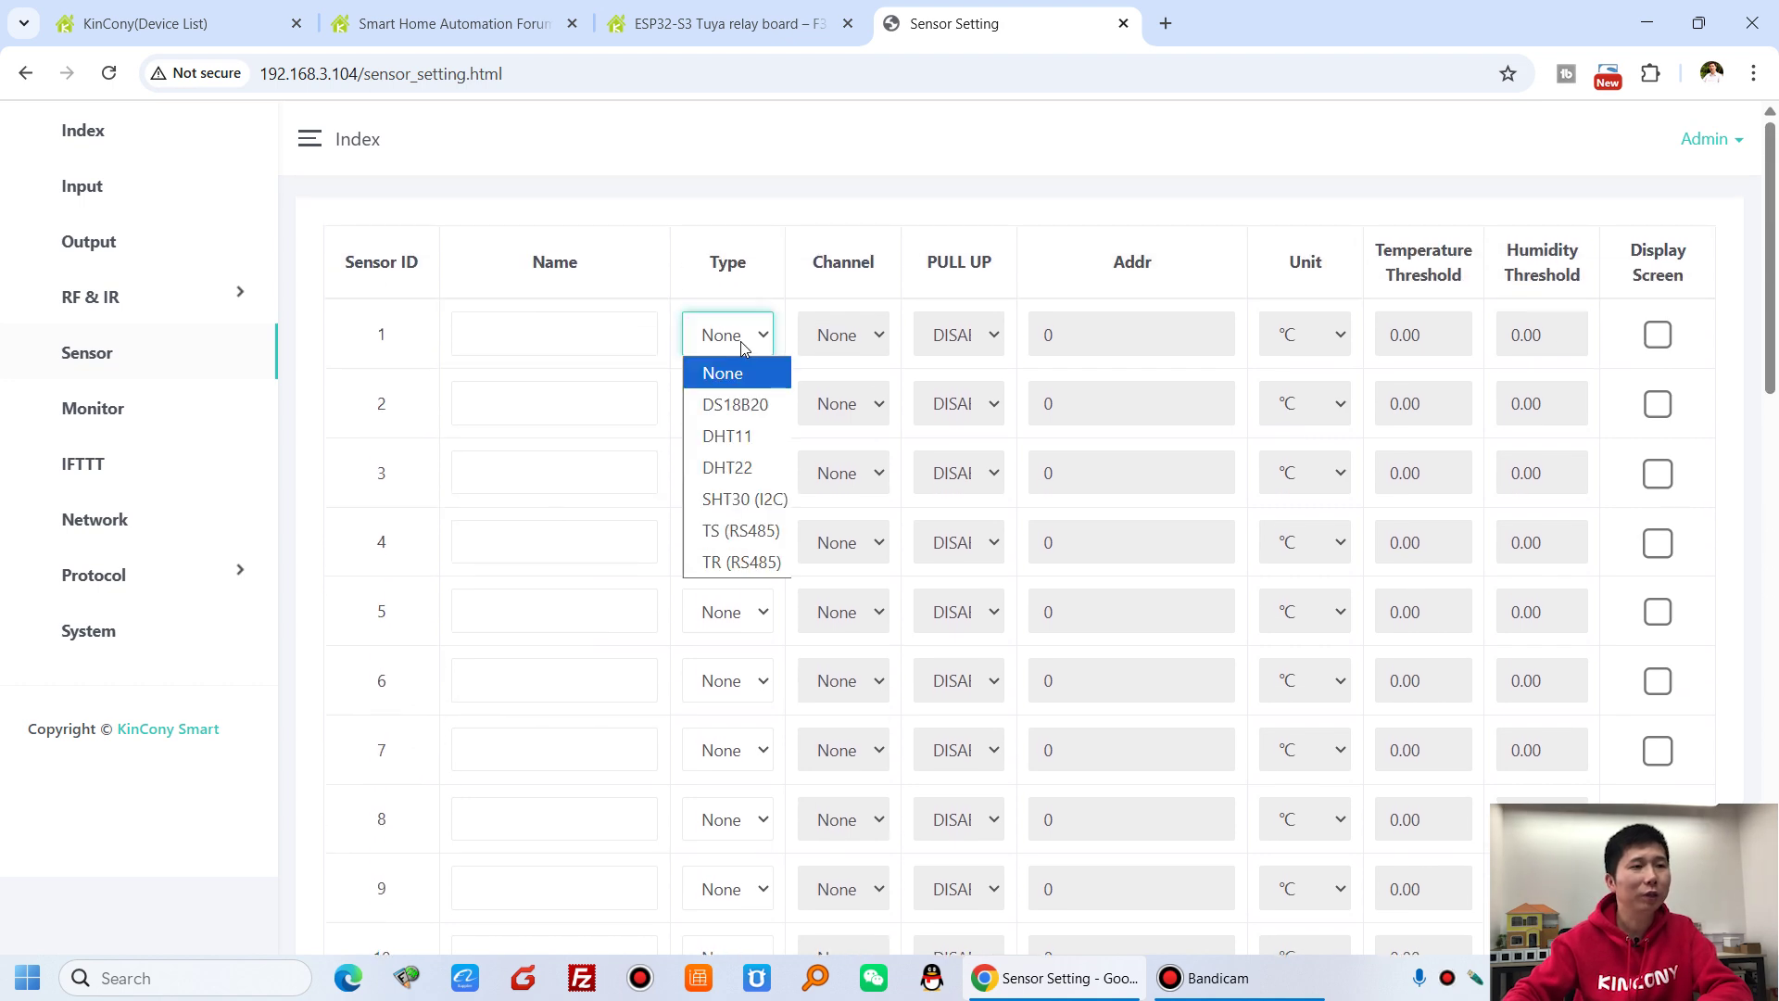
click(736, 403)
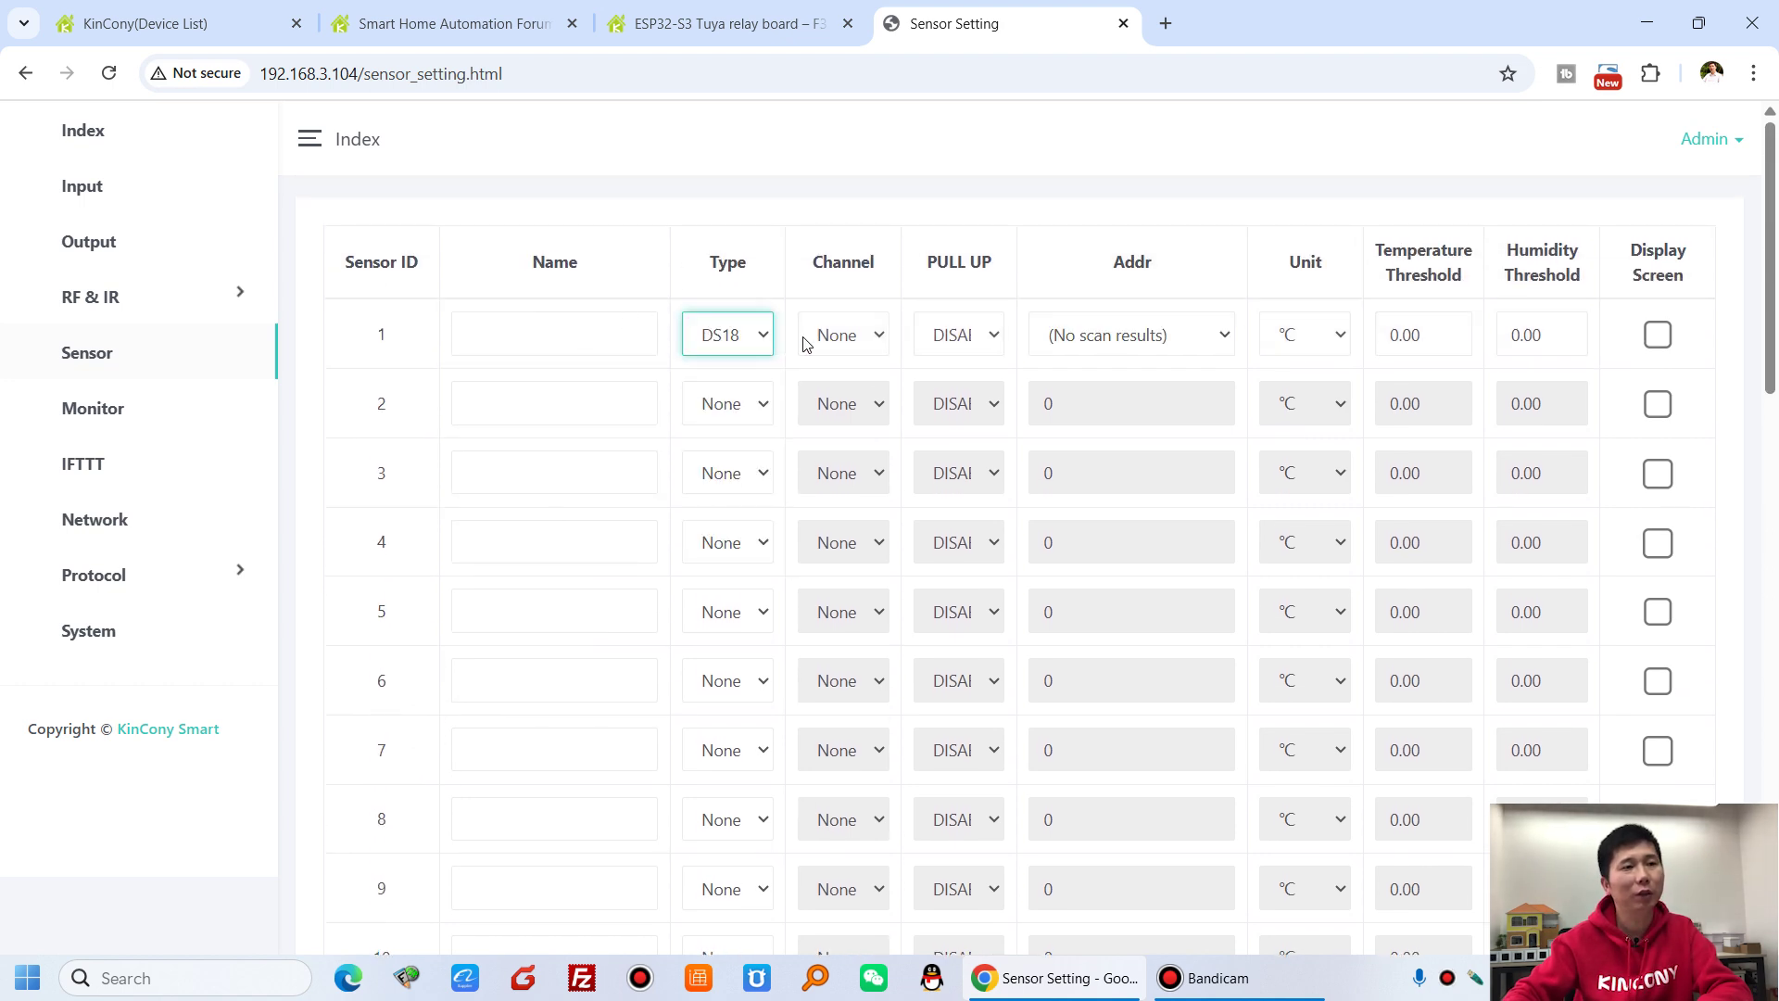
click(862, 337)
click(850, 402)
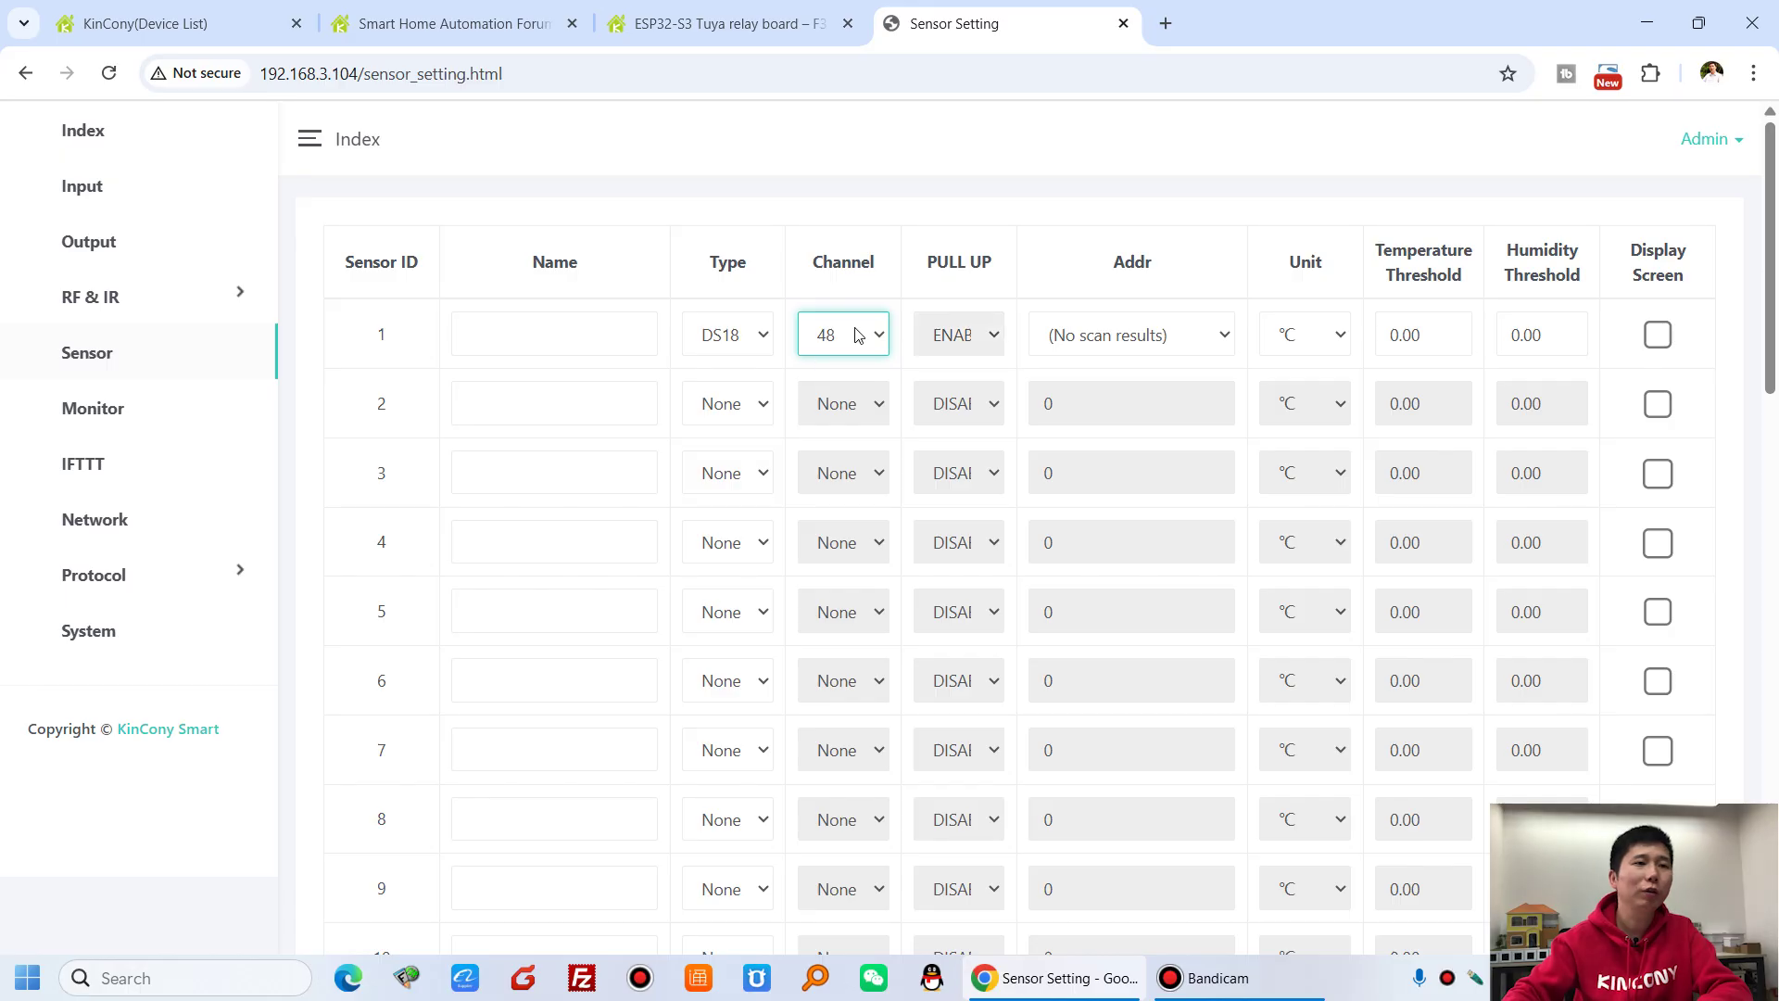
click(1149, 345)
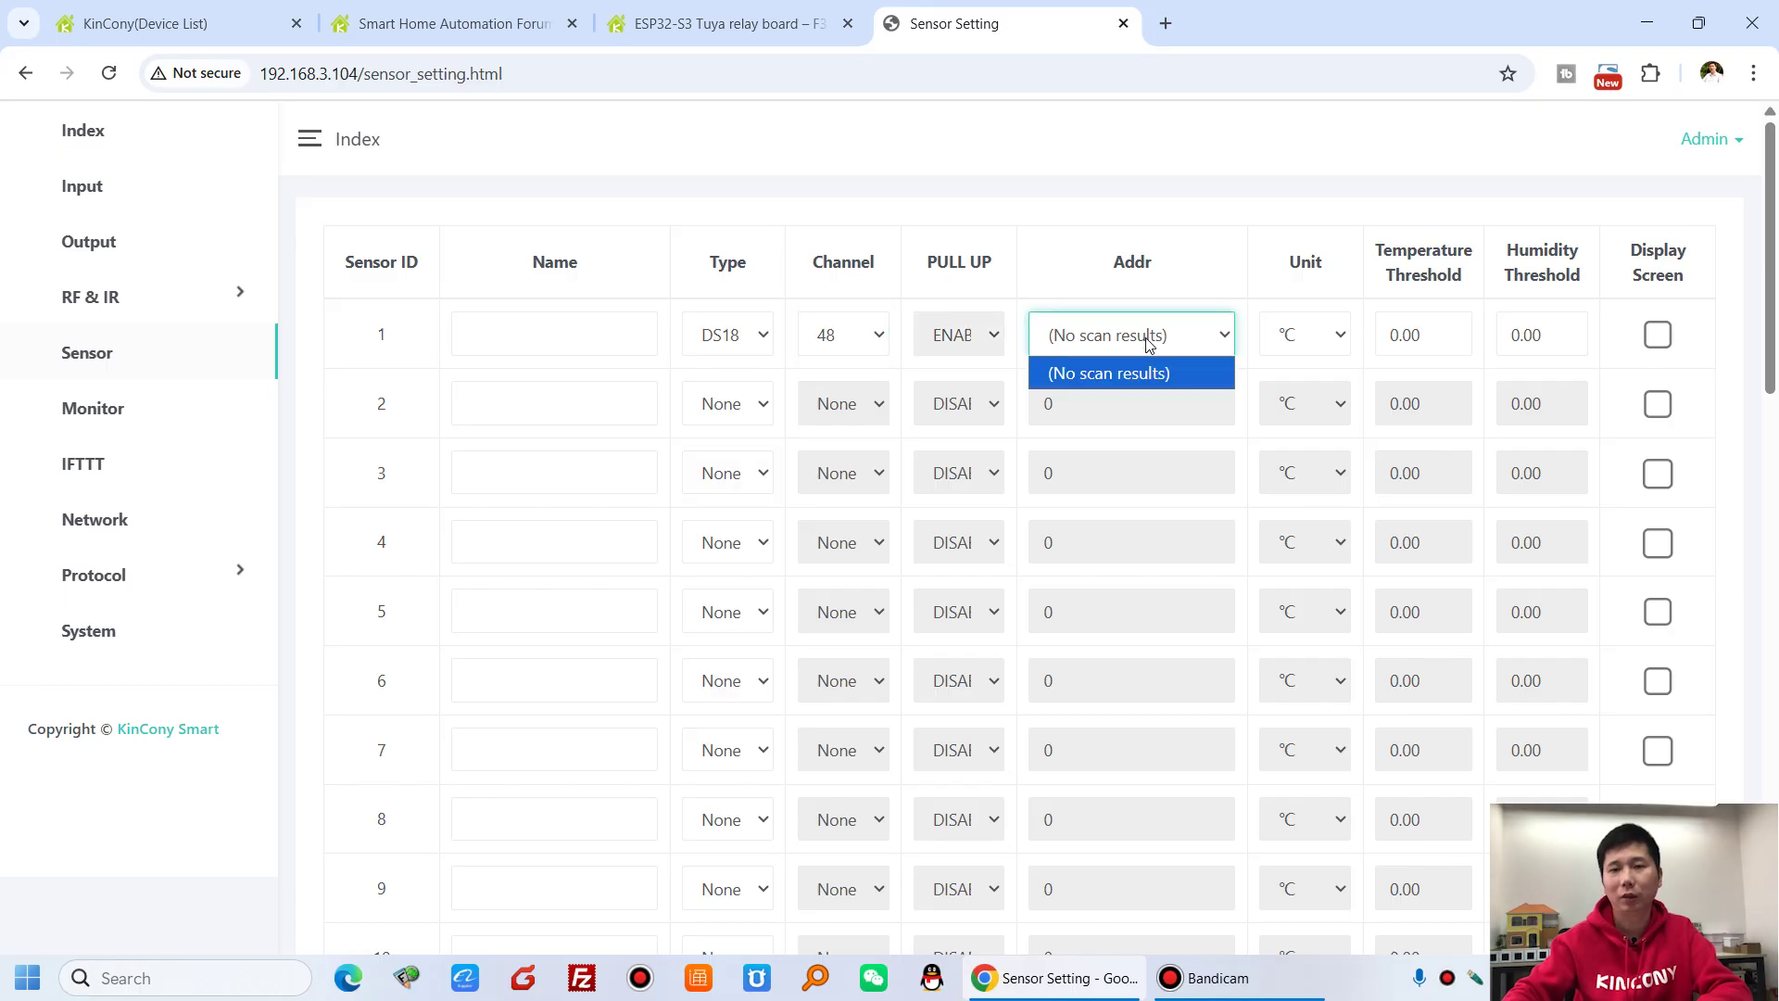
click(1149, 341)
click(128, 419)
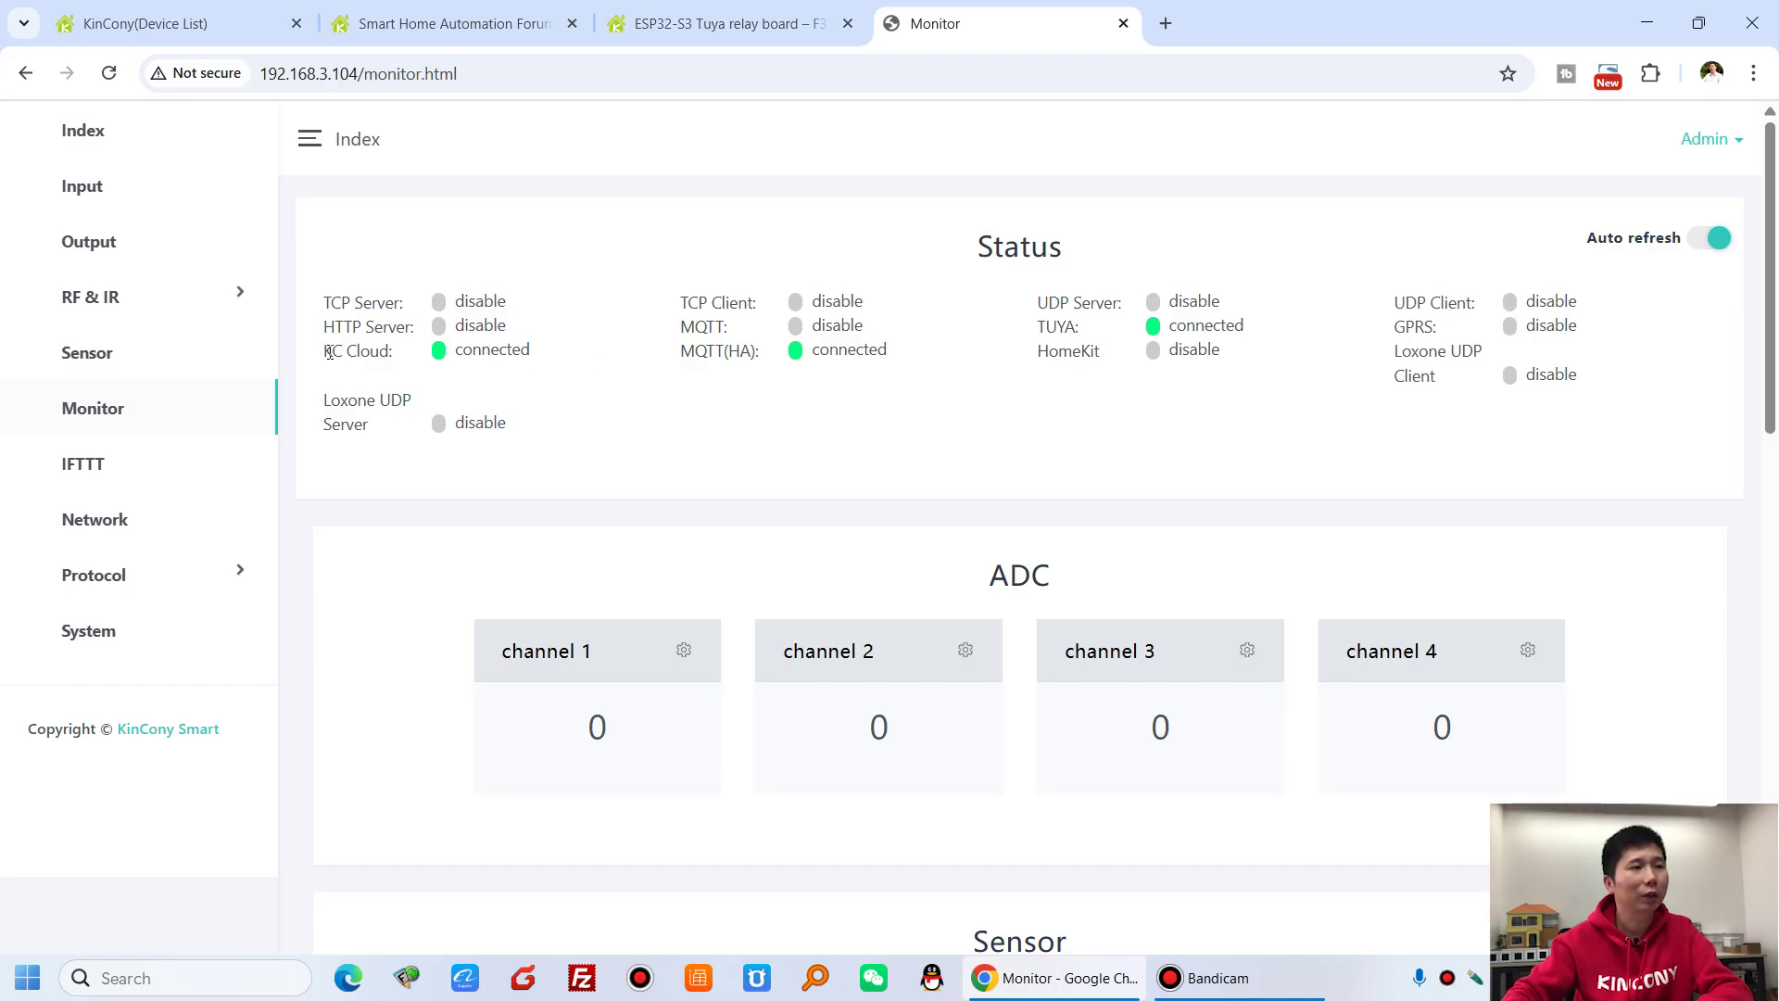
- Check the Monitor page's KC Cloud, MQTT(HA) and TUYA connected statuses
drag(328, 353, 406, 360)
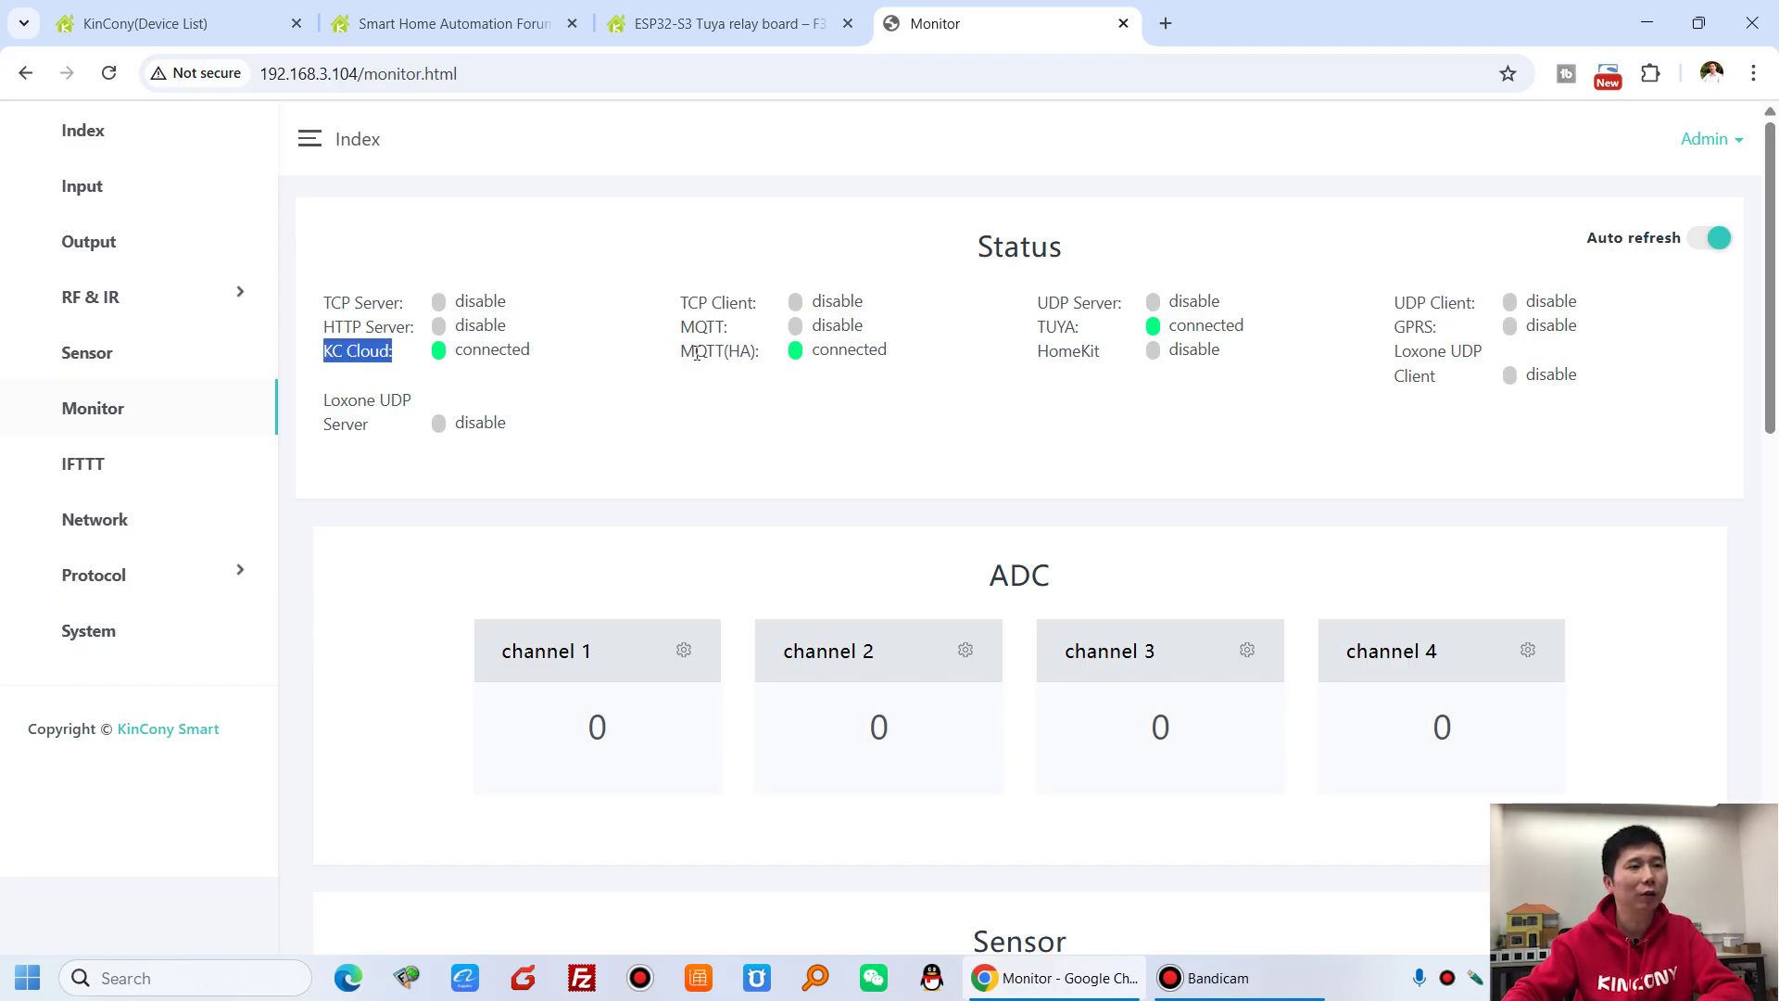
drag(698, 353, 754, 353)
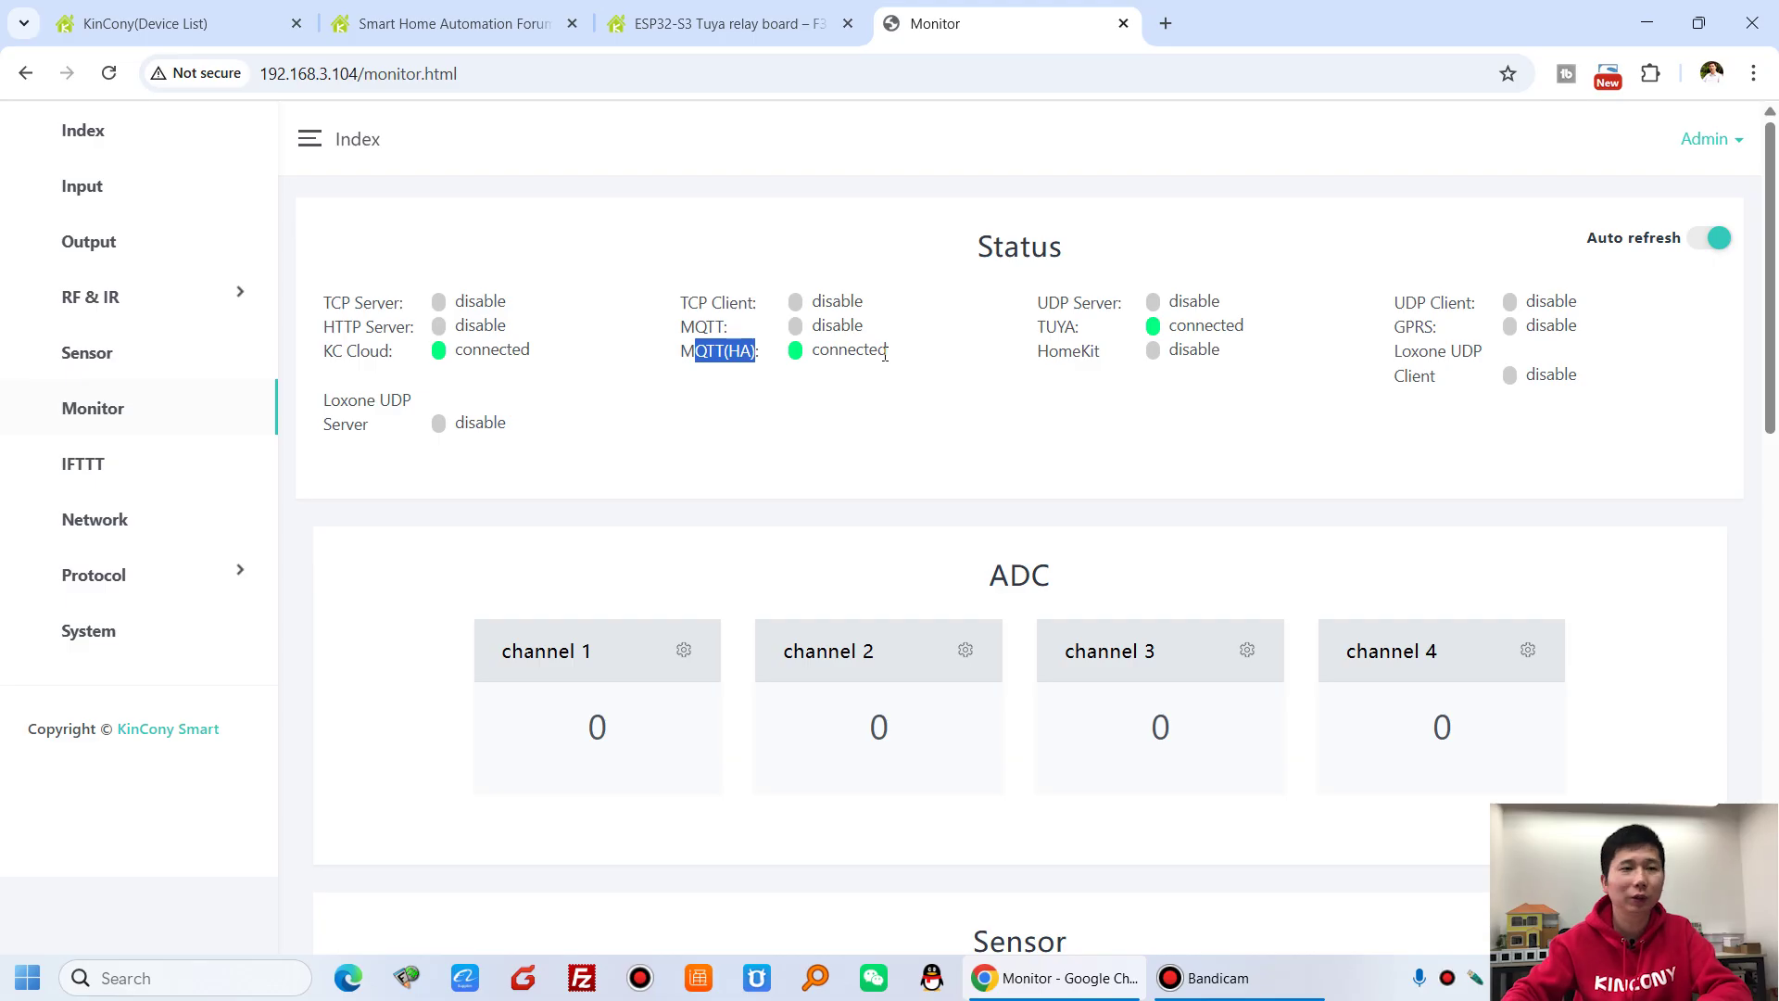
drag(1182, 327, 1260, 331)
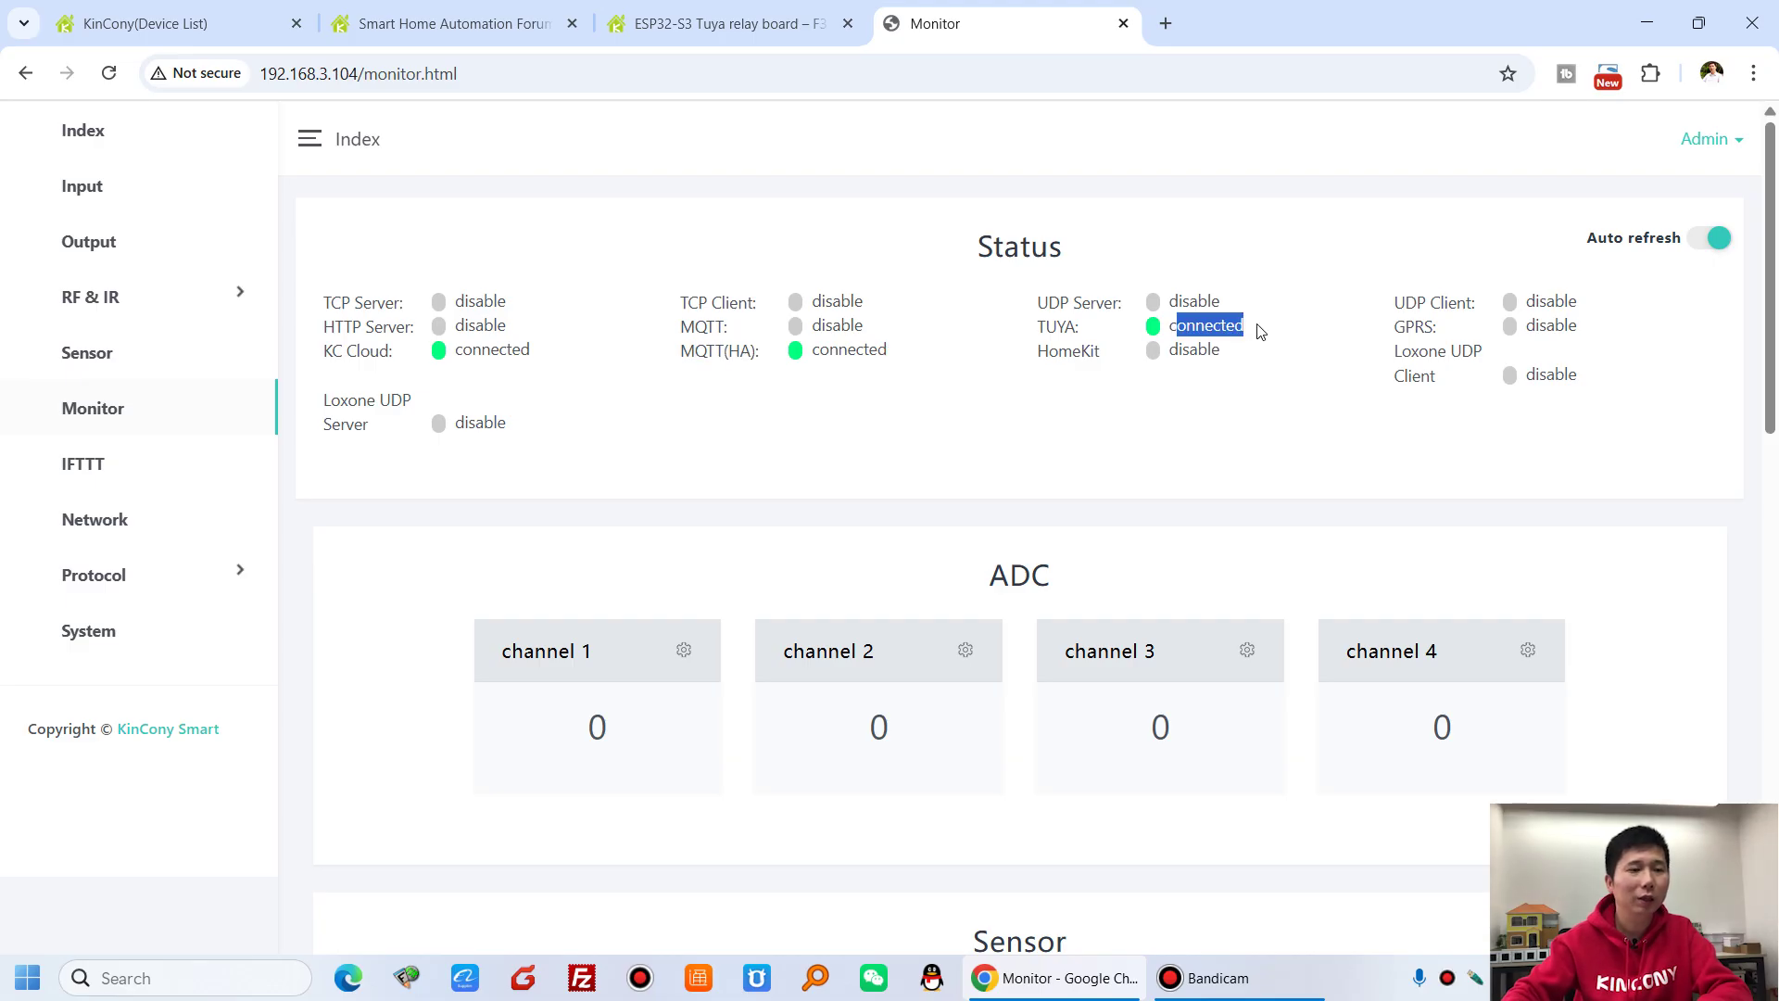
click(1260, 332)
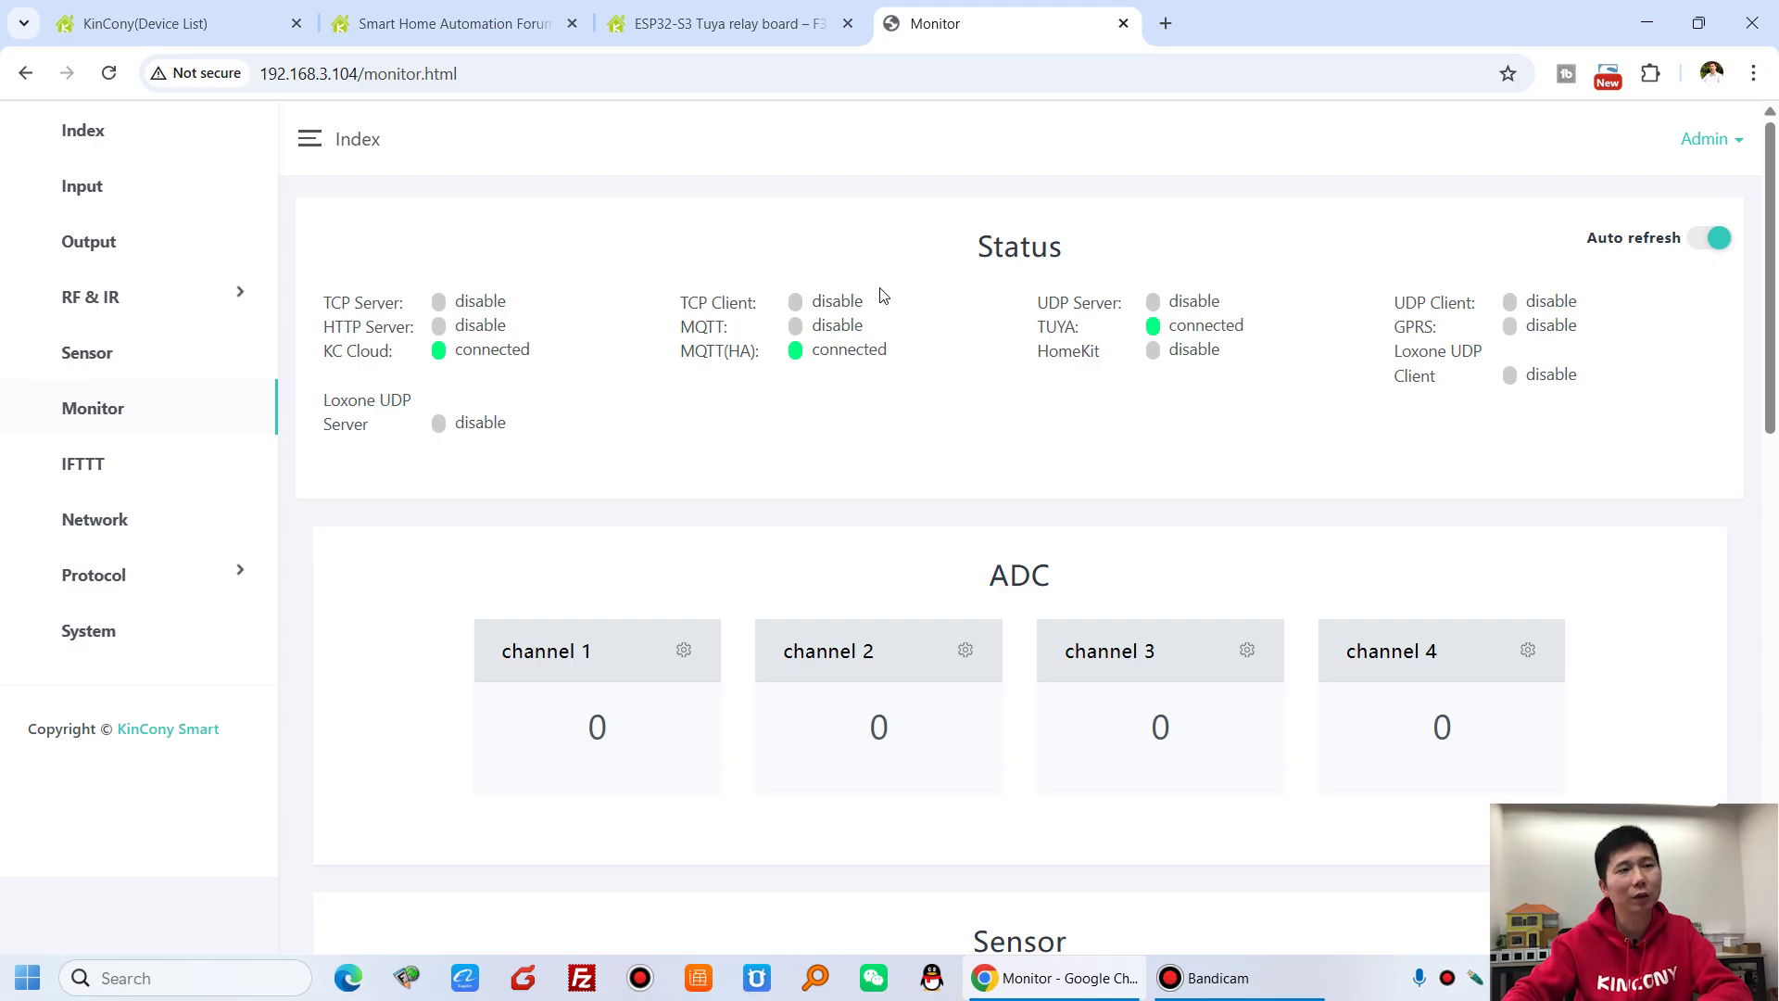
- Open Protocol > General and scroll through its settings and back up
click(139, 576)
click(87, 636)
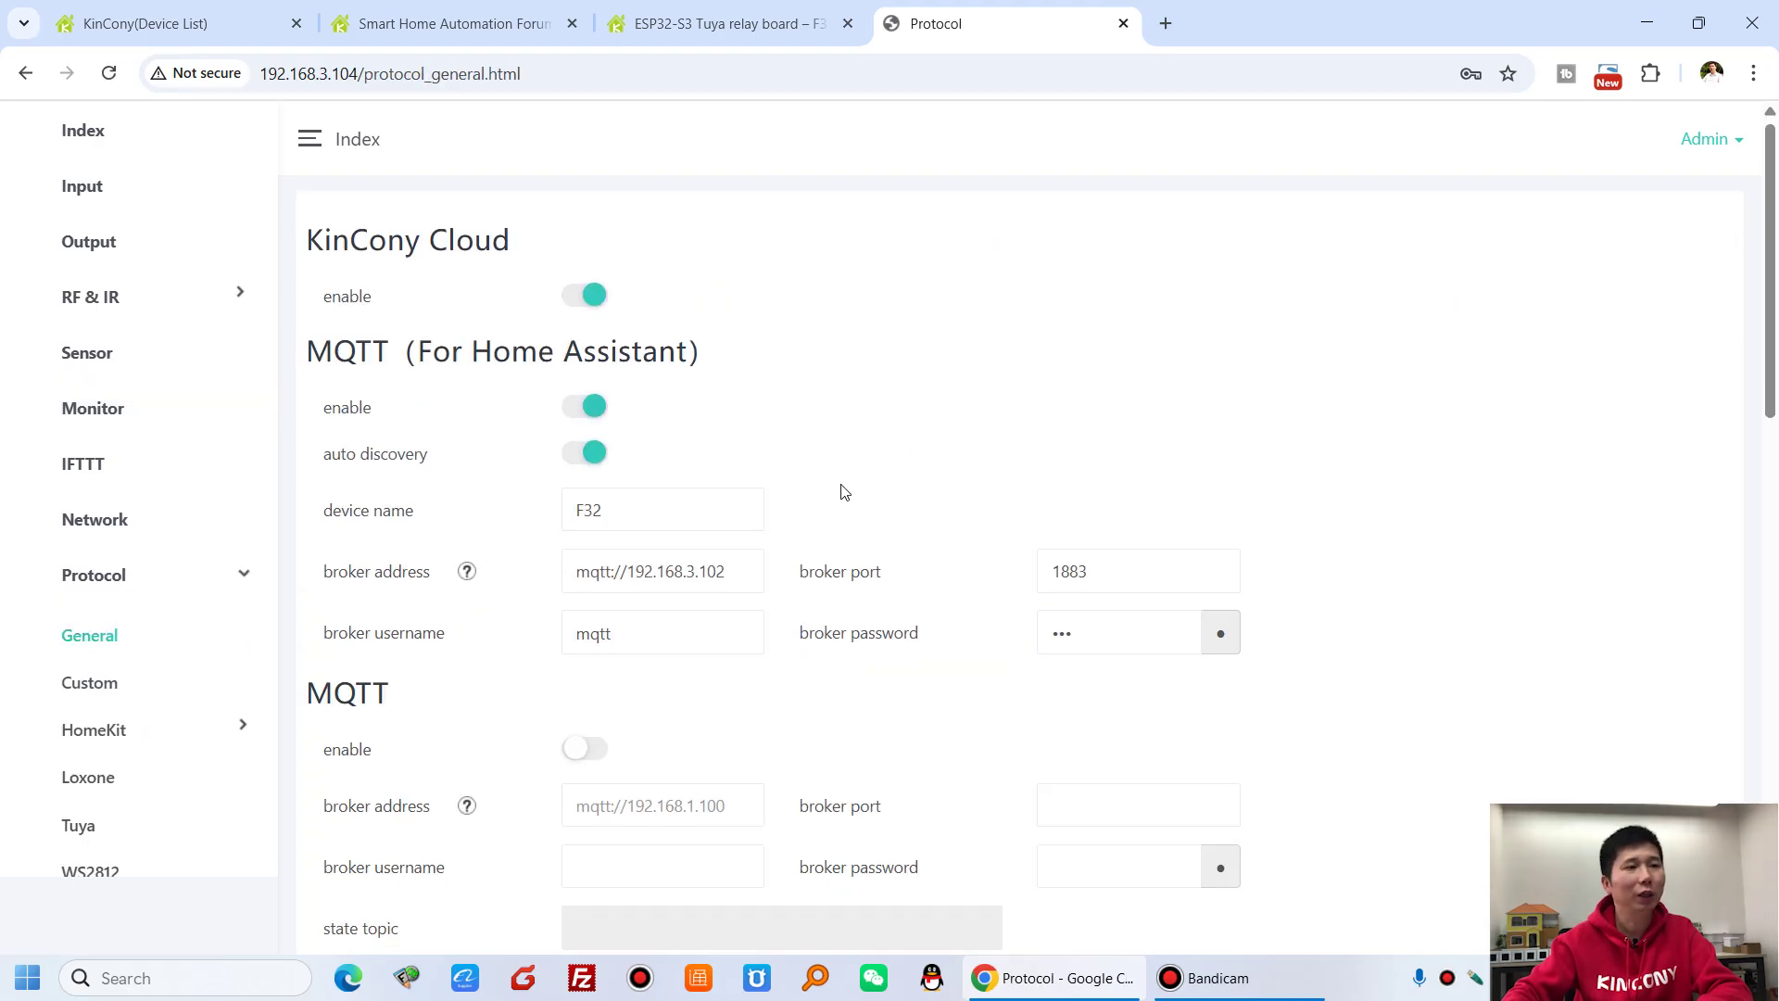
scroll(833, 519, down, 15)
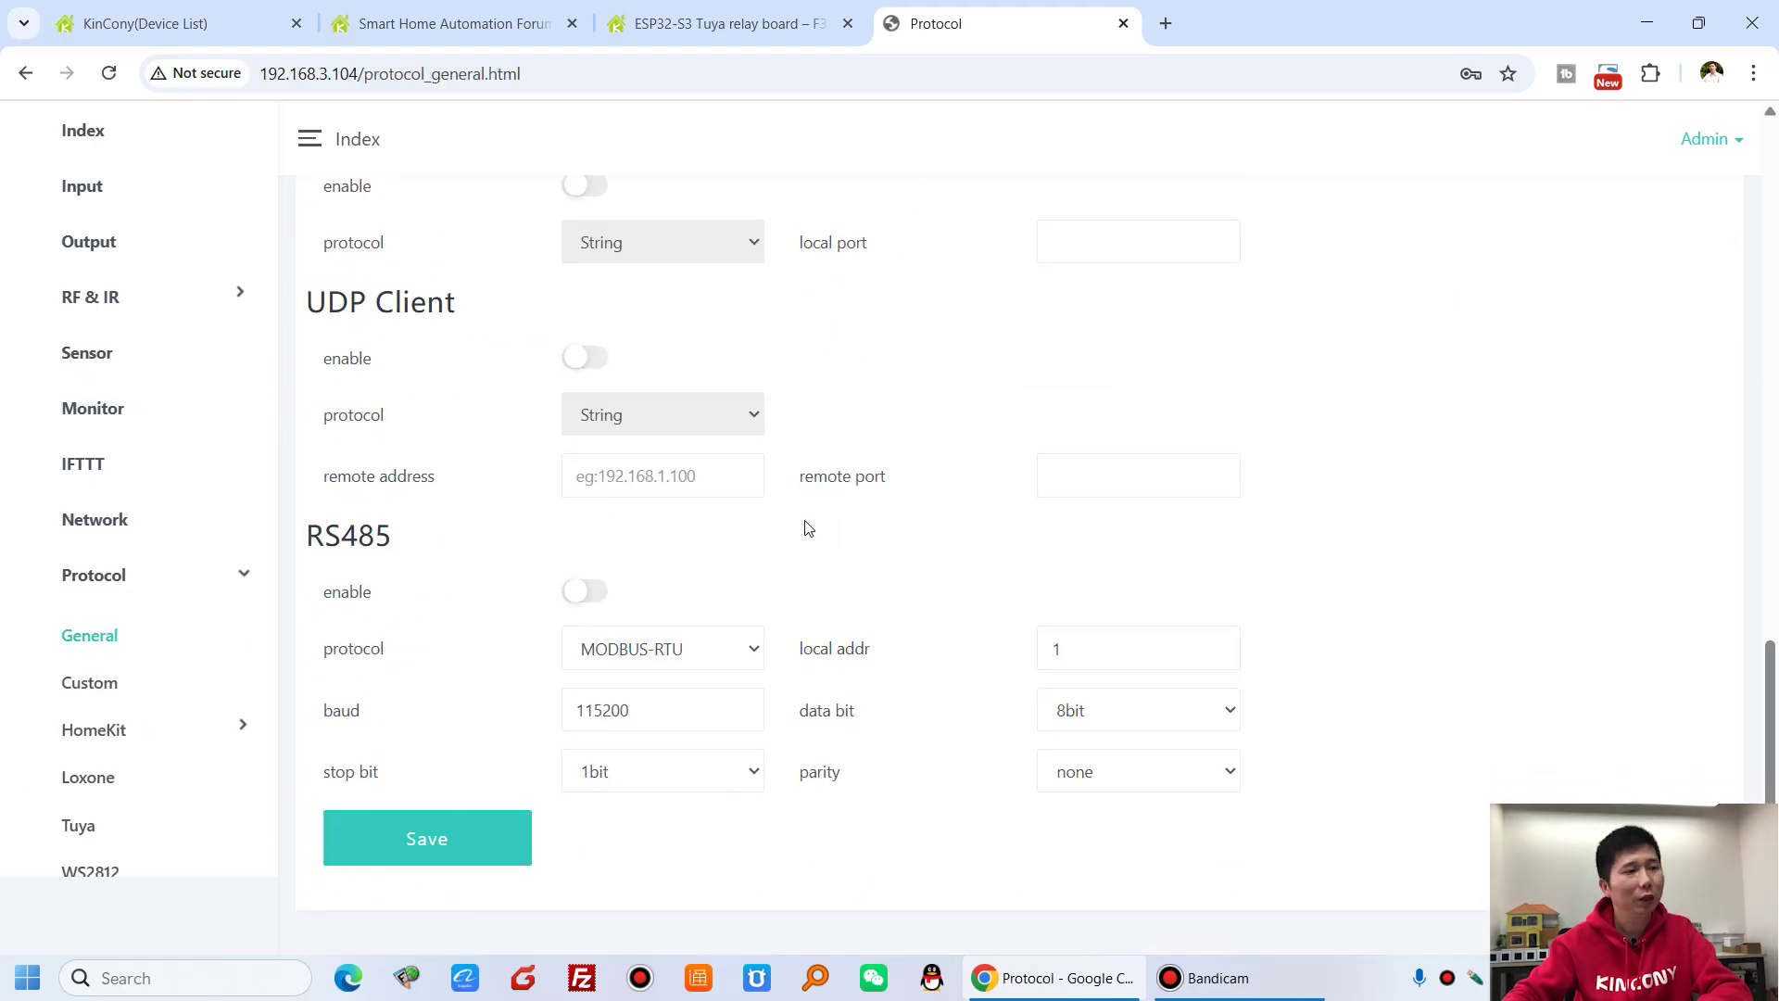
scroll(804, 528, up, 15)
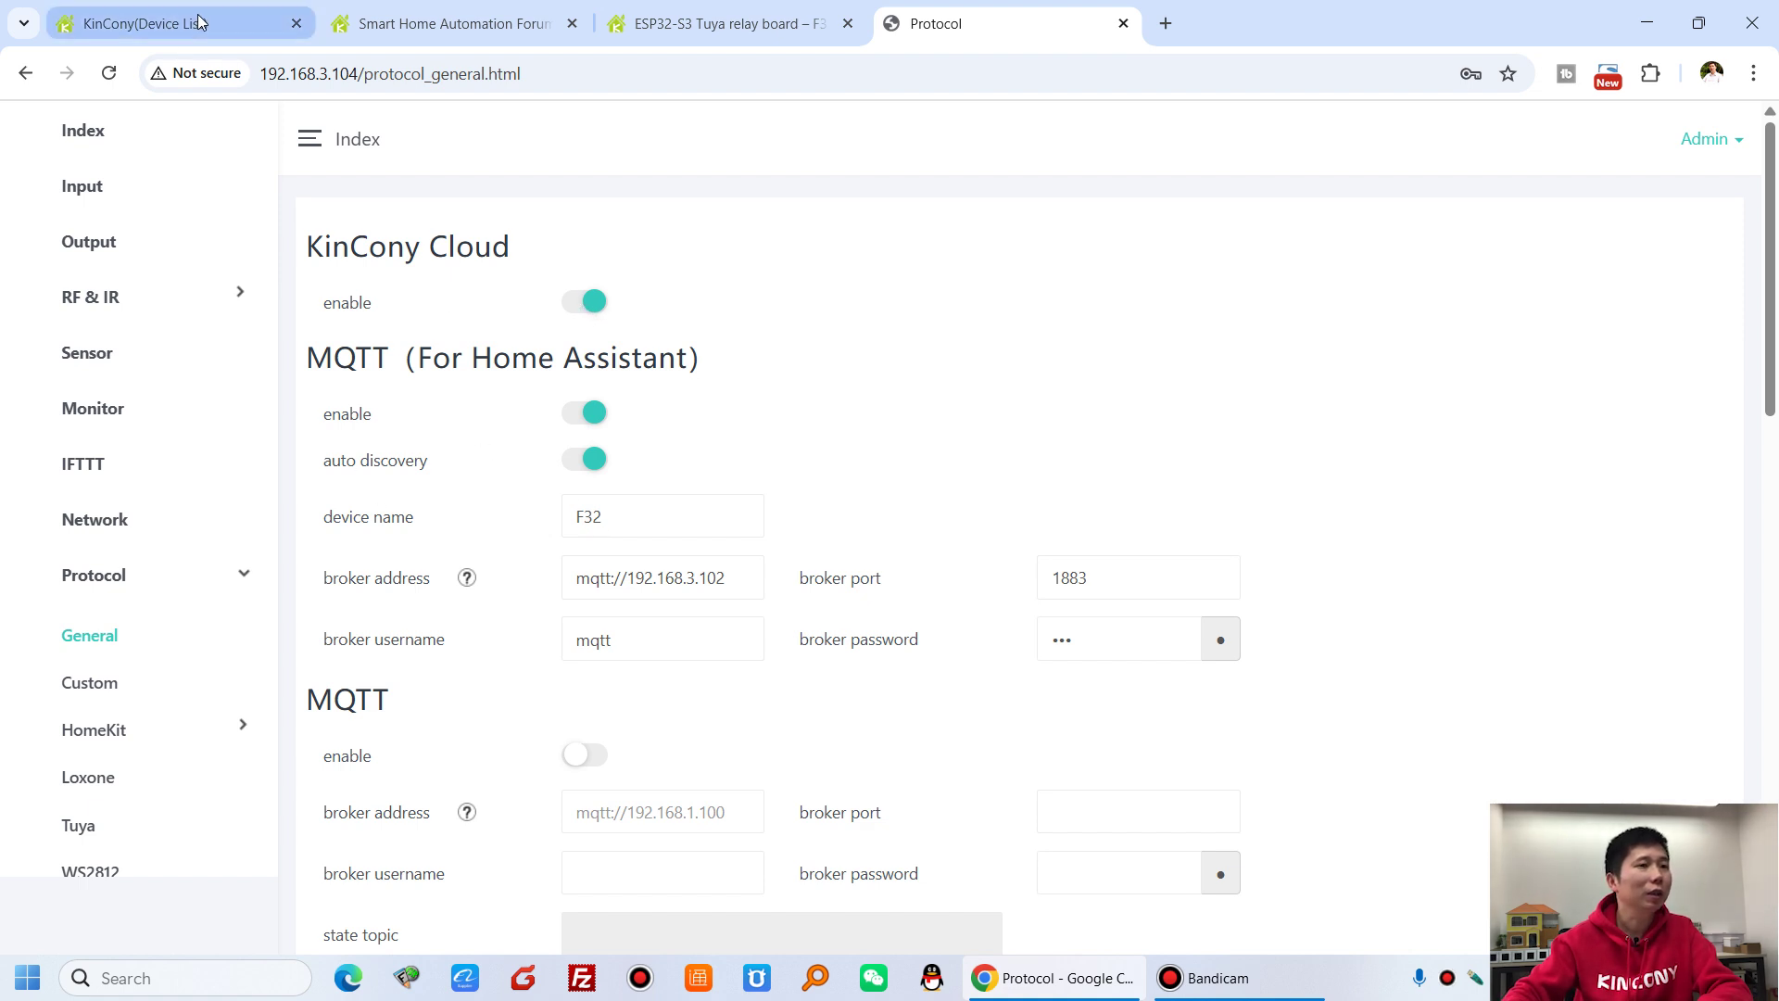
- Open the F32 device from the refreshed KinCony Cloud device list
click(167, 23)
click(109, 73)
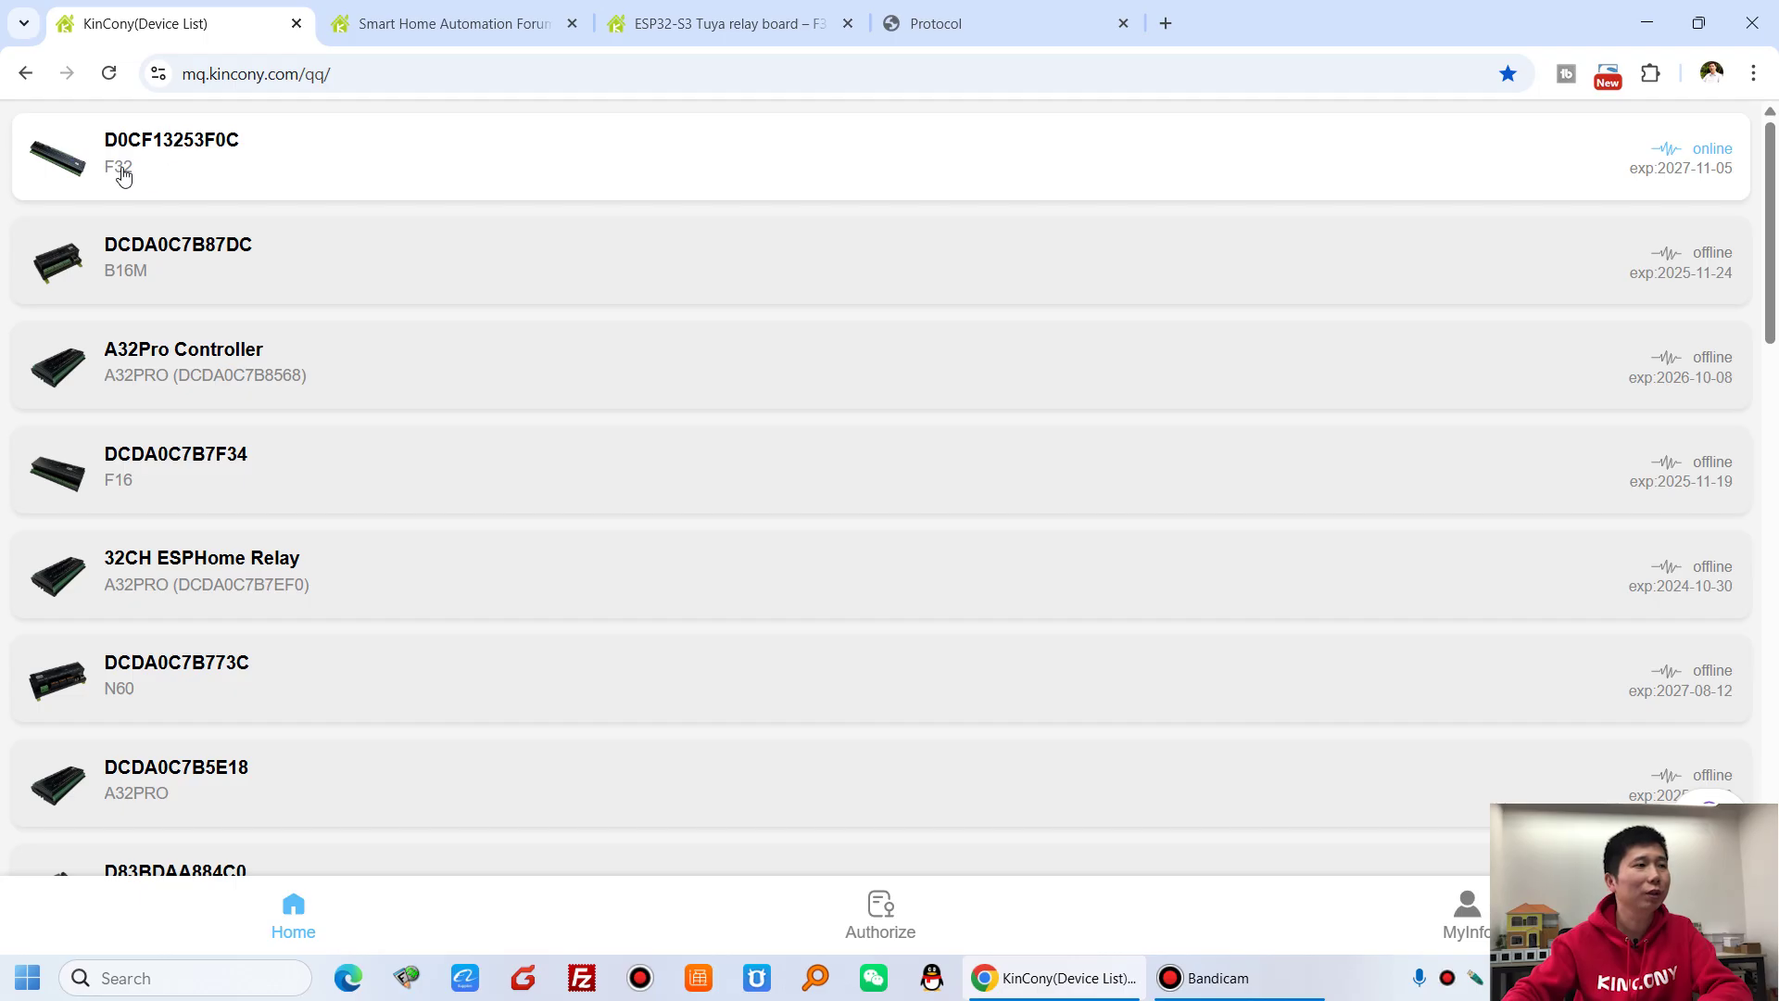
click(293, 154)
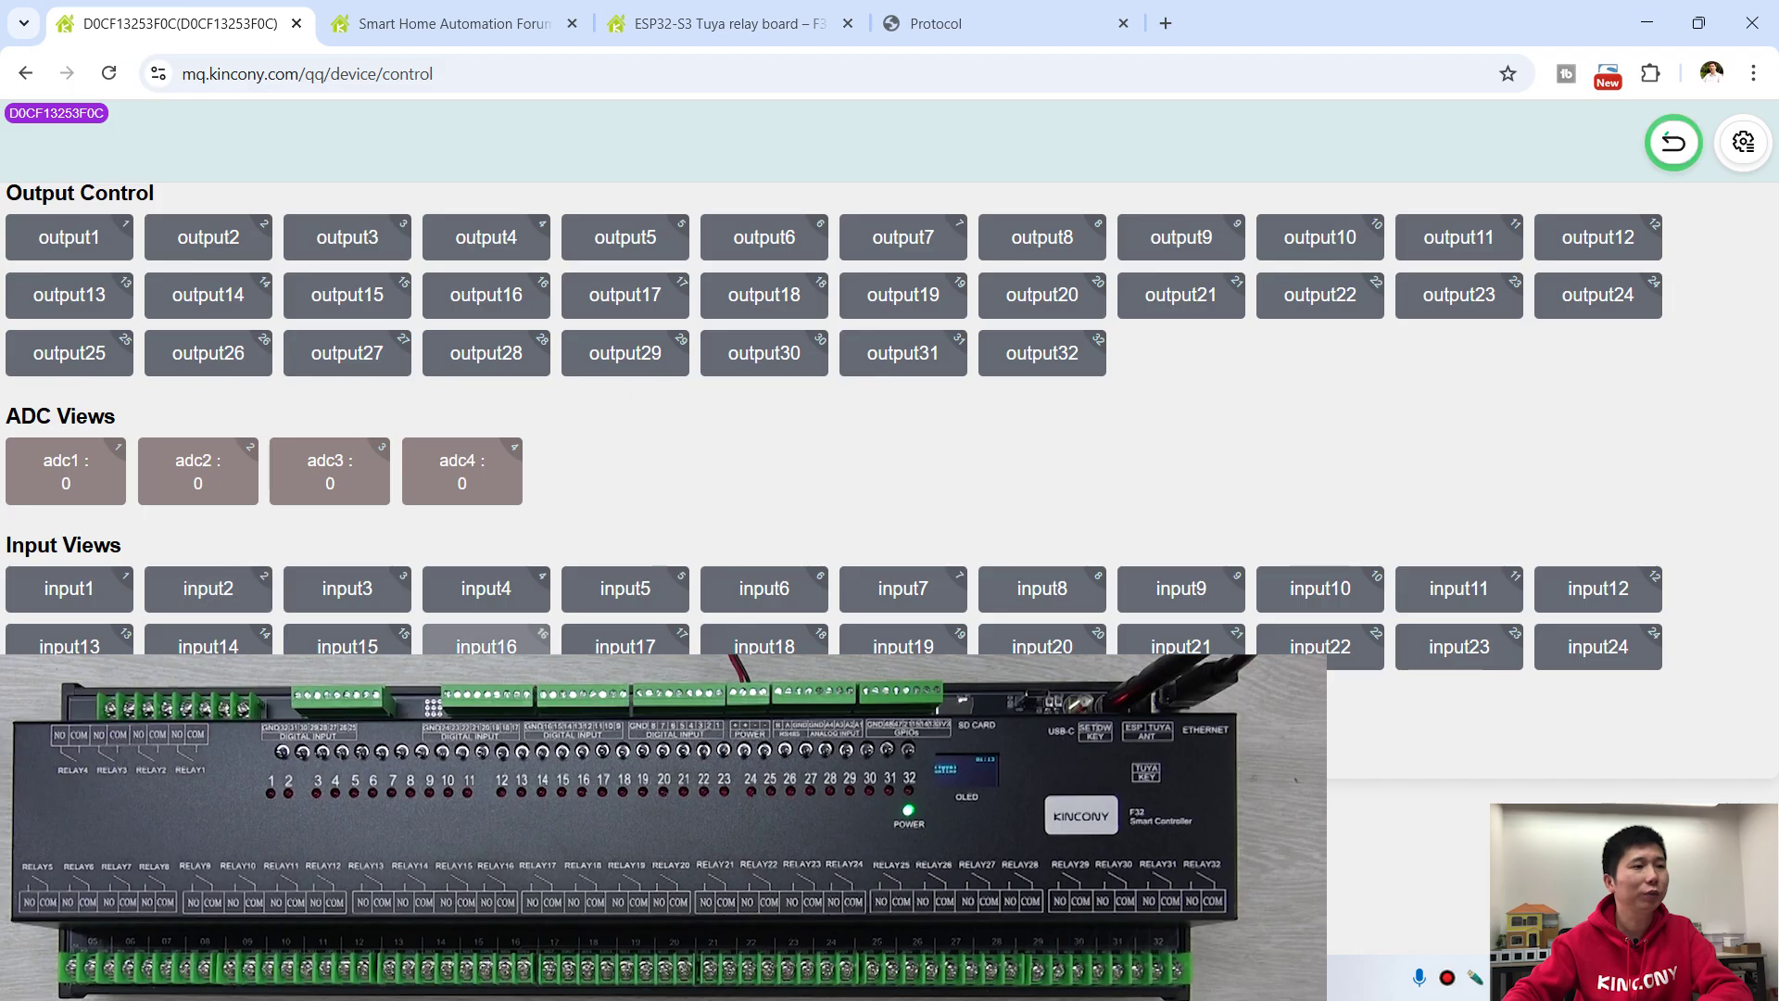
- Switch output1 and output2 on remotely, then turn both back off
click(91, 240)
click(233, 246)
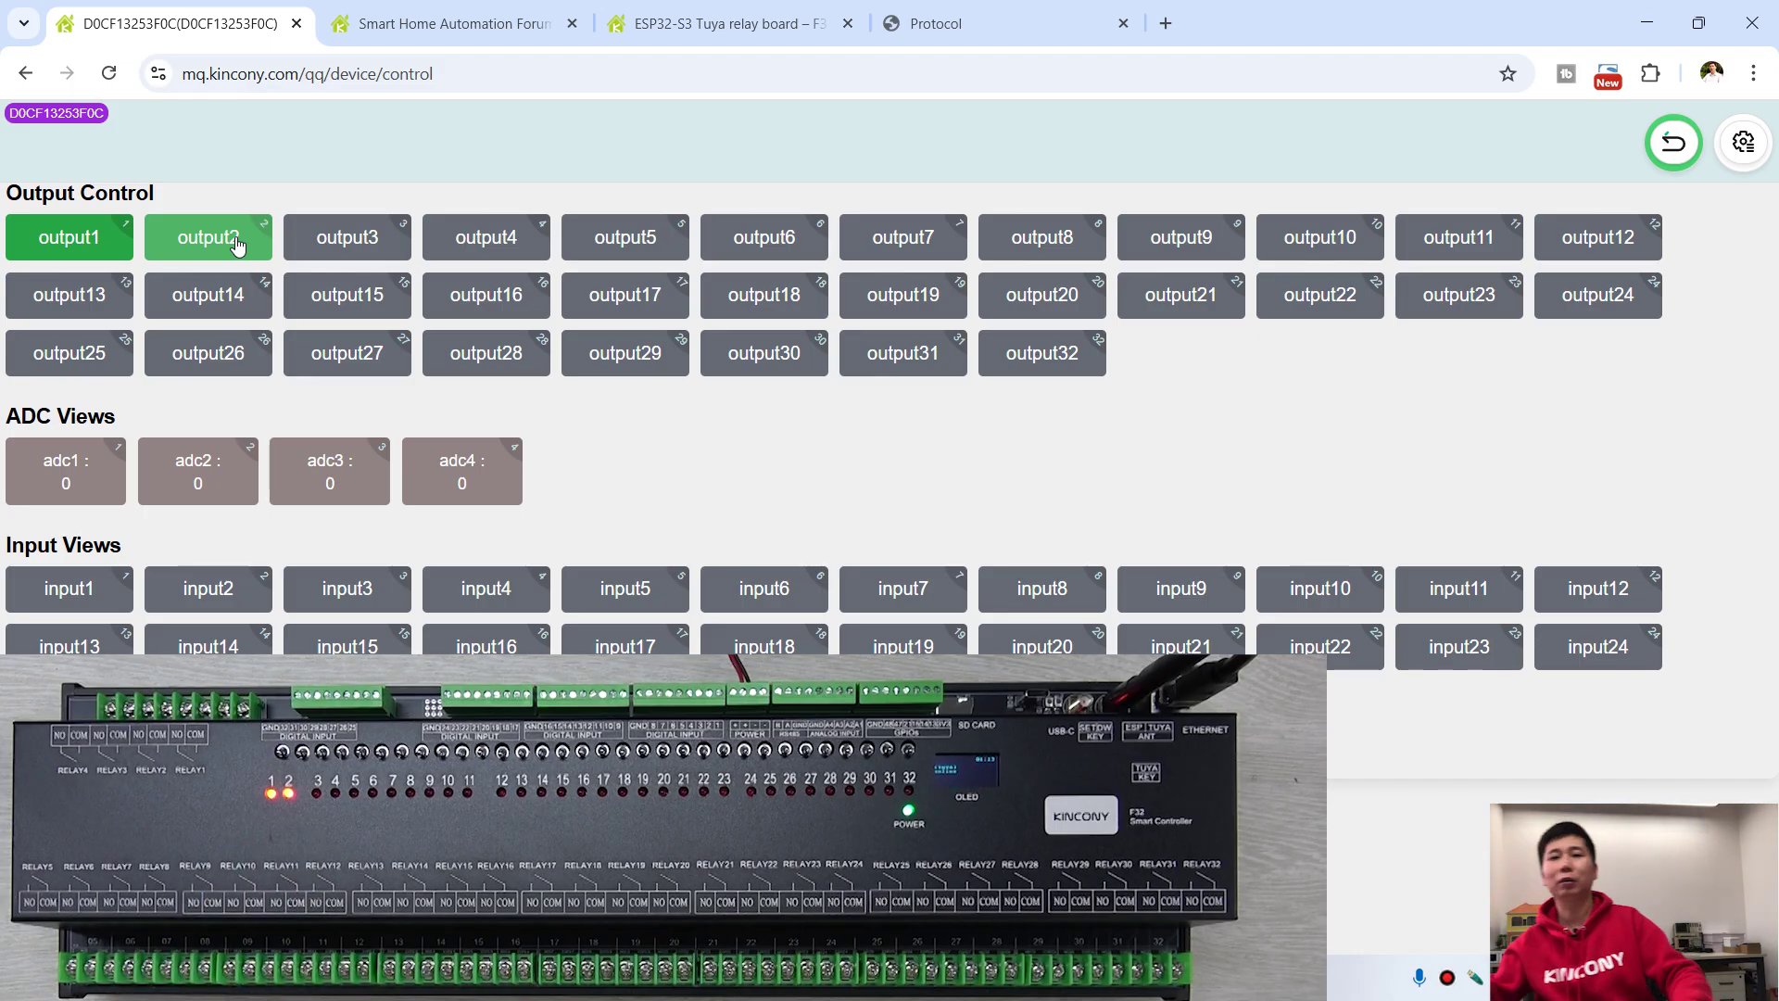
click(192, 243)
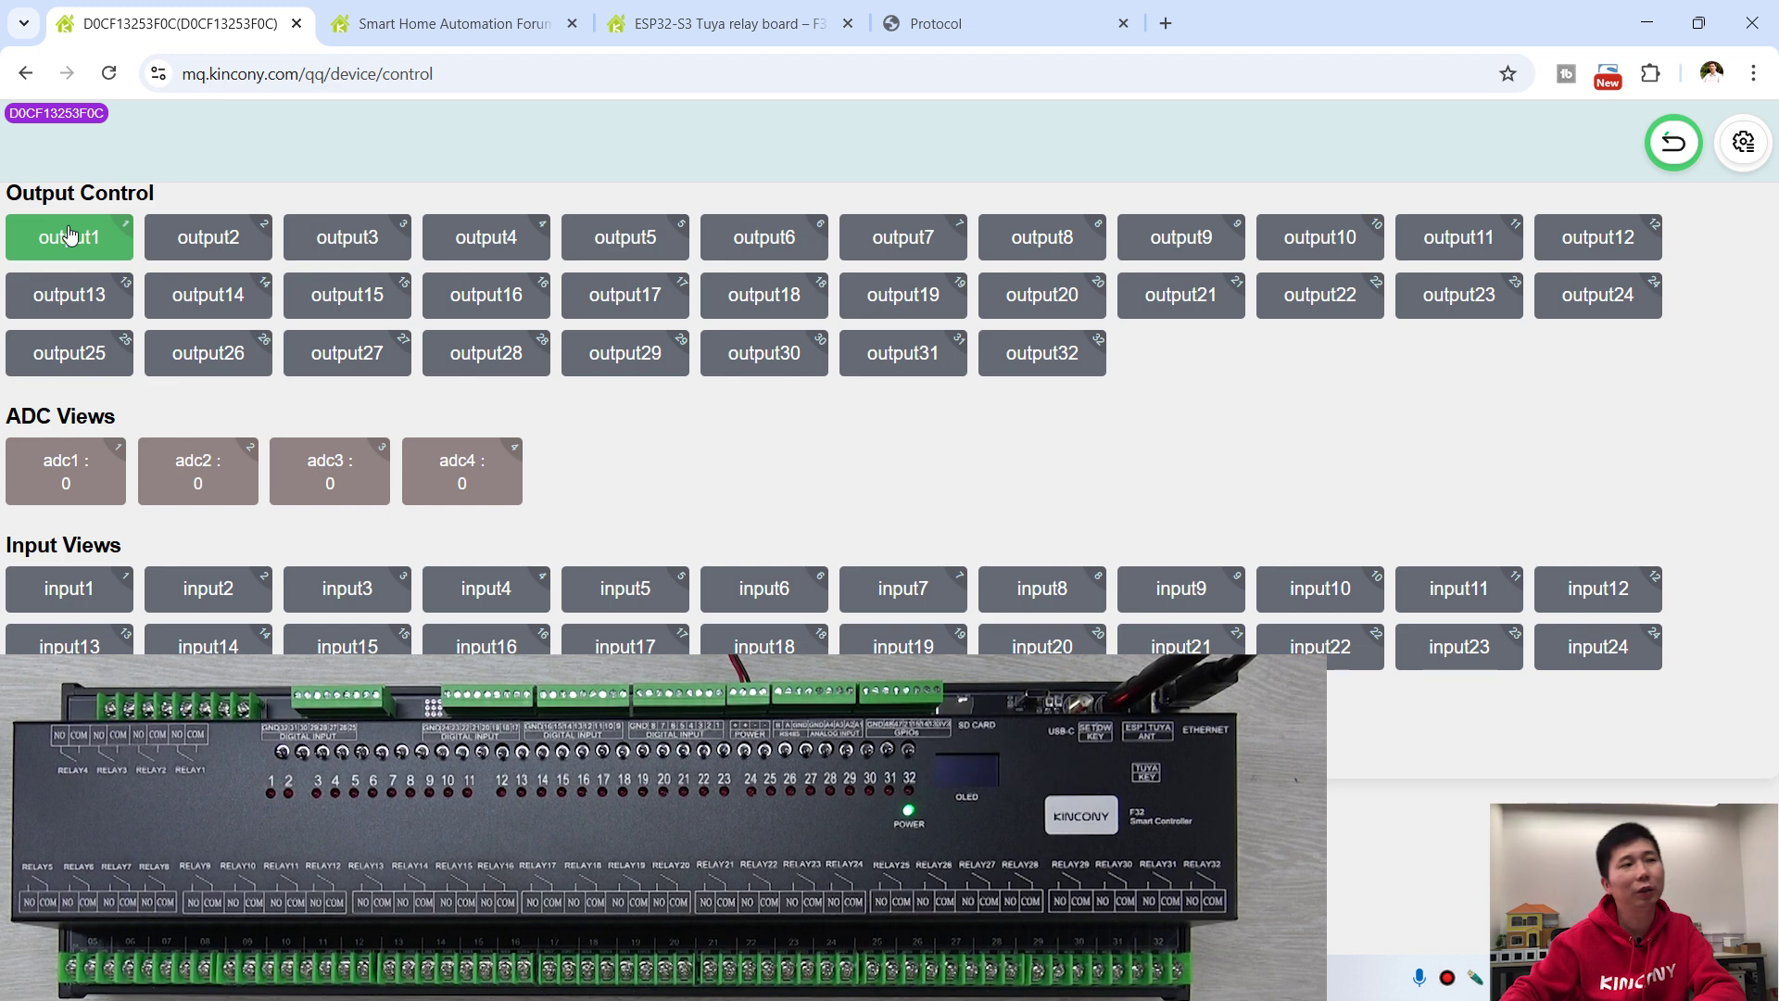
click(123, 244)
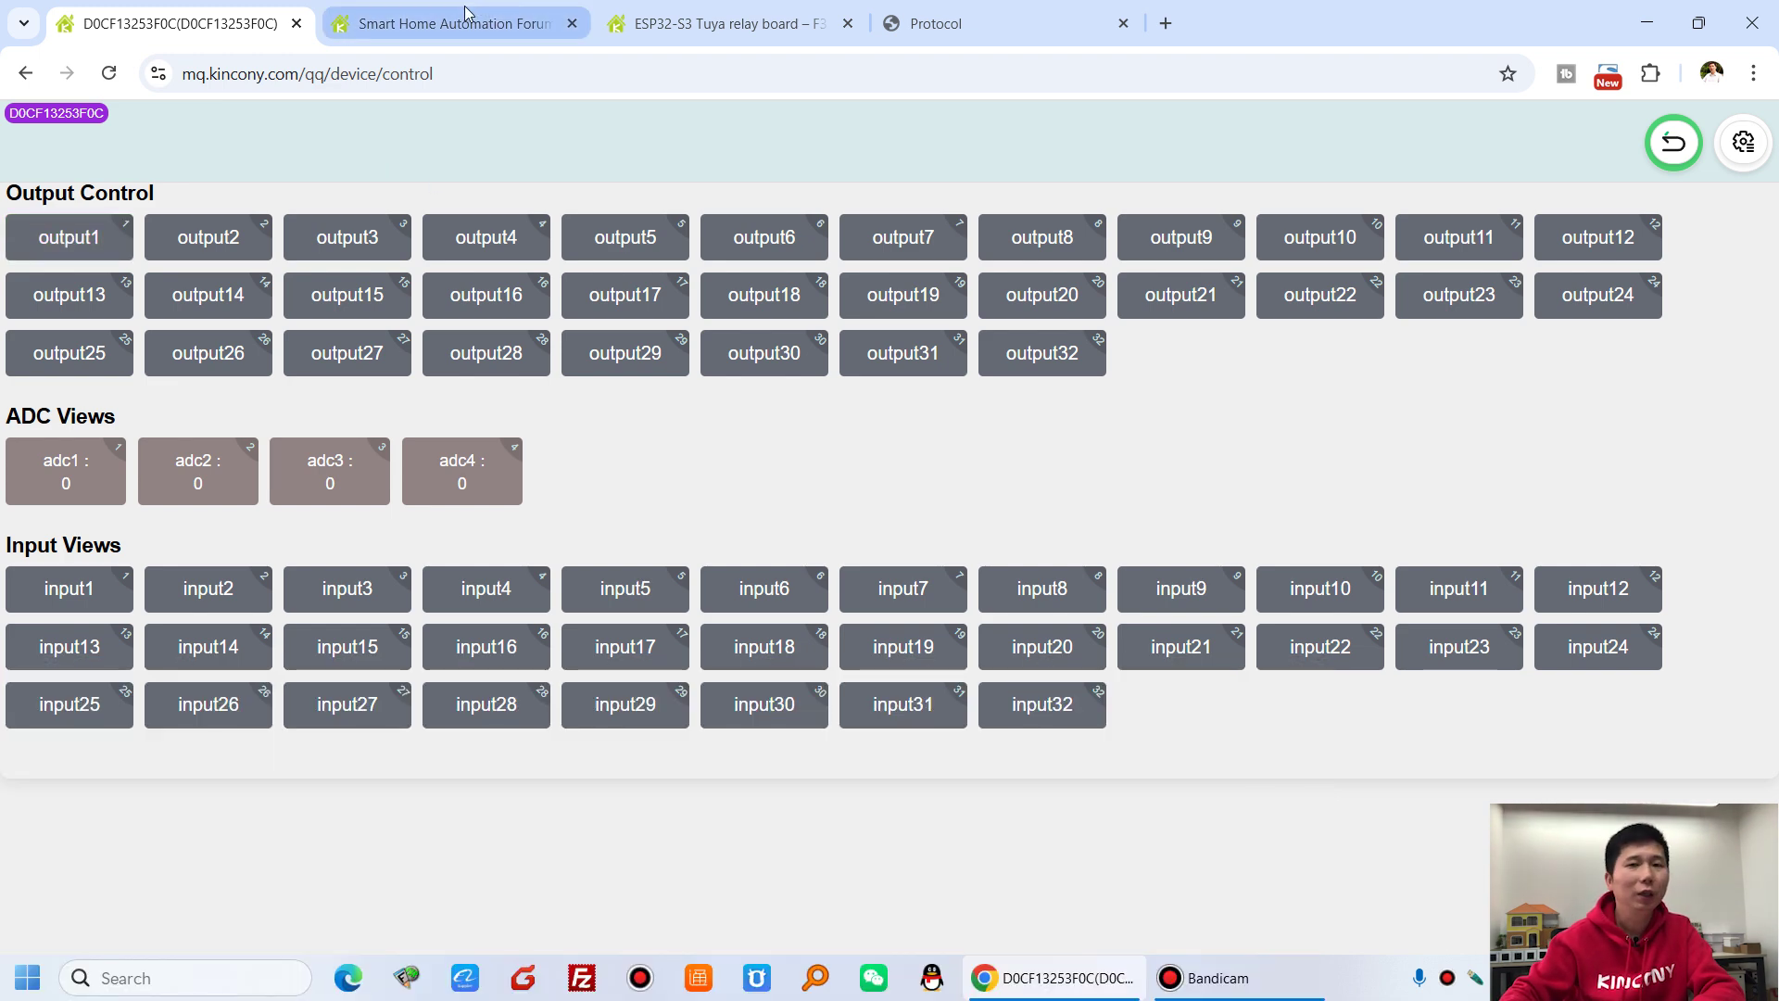
- Revisit the forum and F32 product tabs, review the MQTT for Home Assistant section, then open a blank tab
click(466, 13)
click(666, 13)
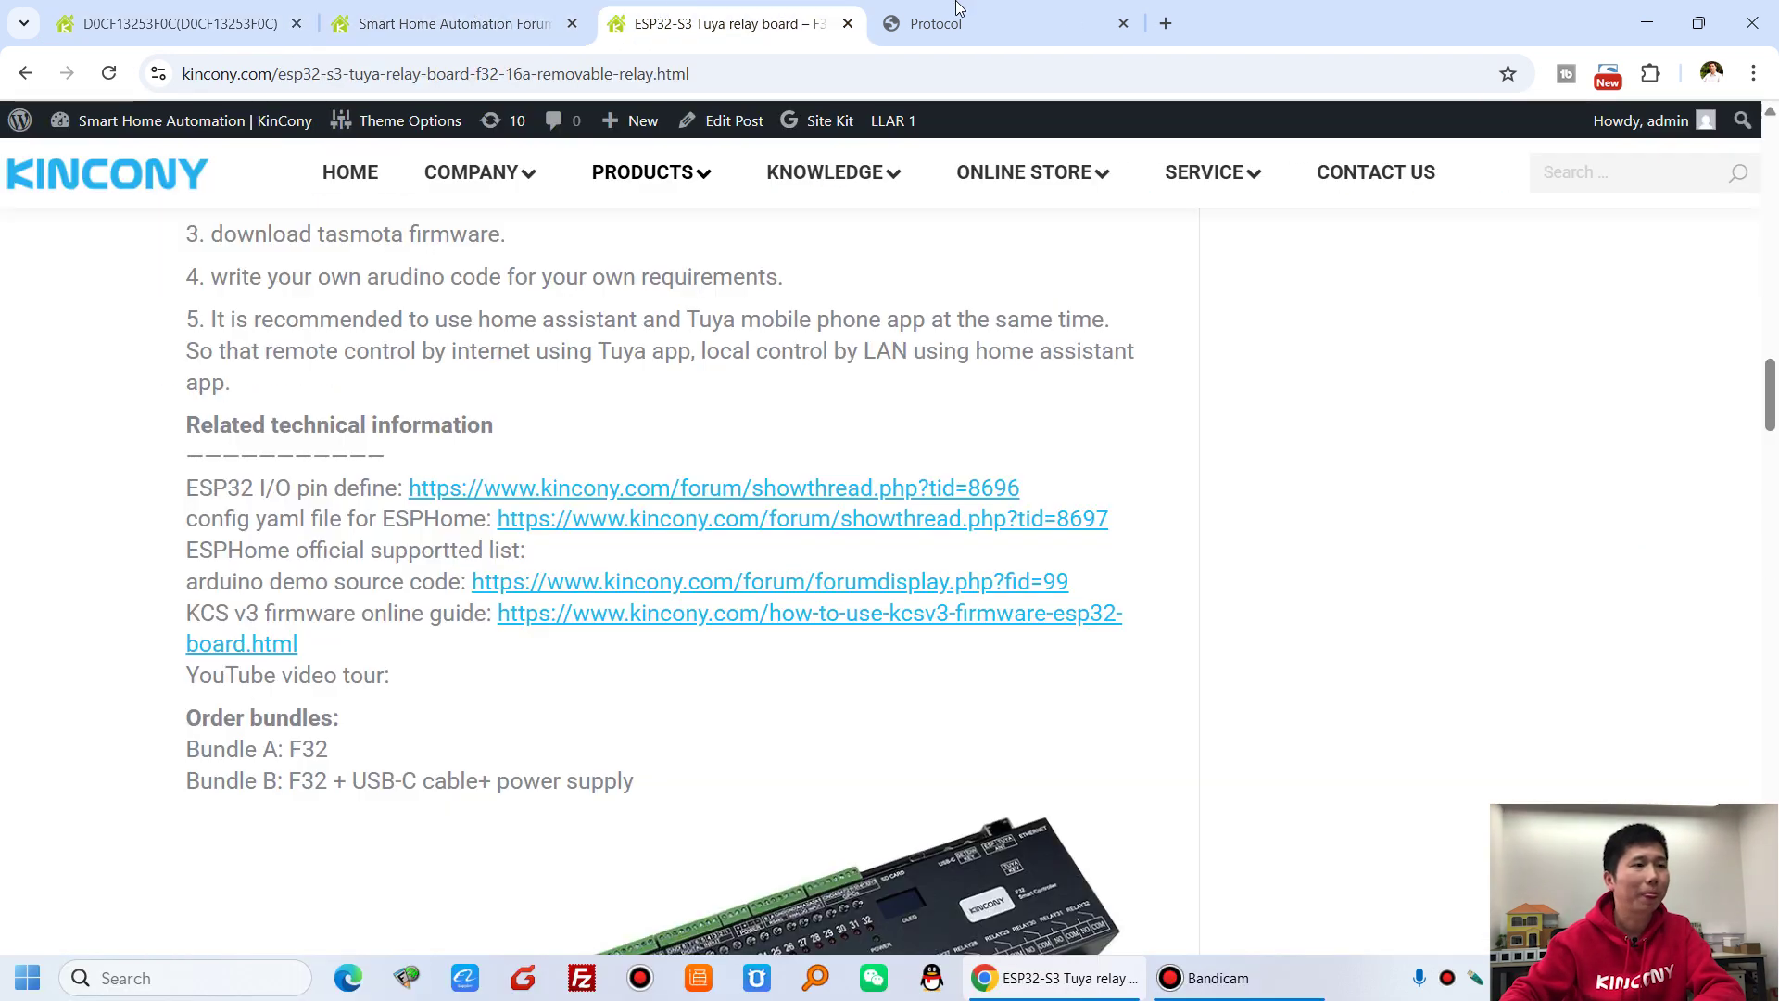
click(958, 8)
drag(327, 358, 726, 361)
click(711, 372)
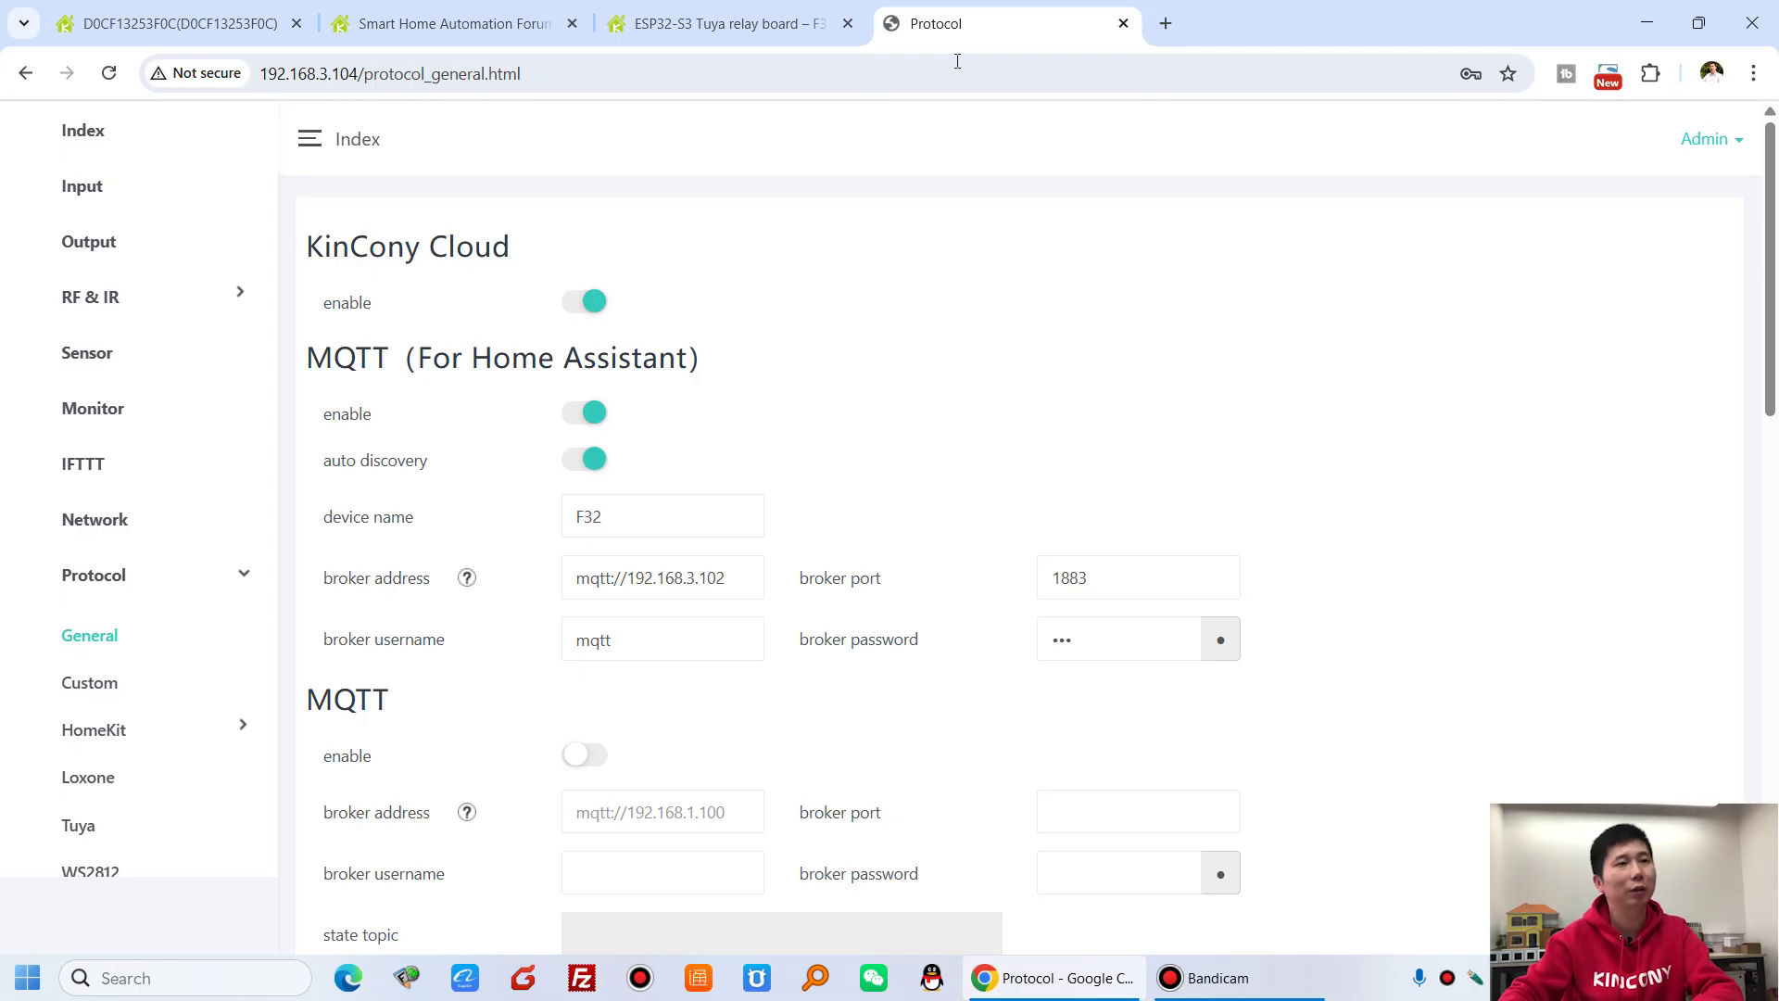
click(1164, 23)
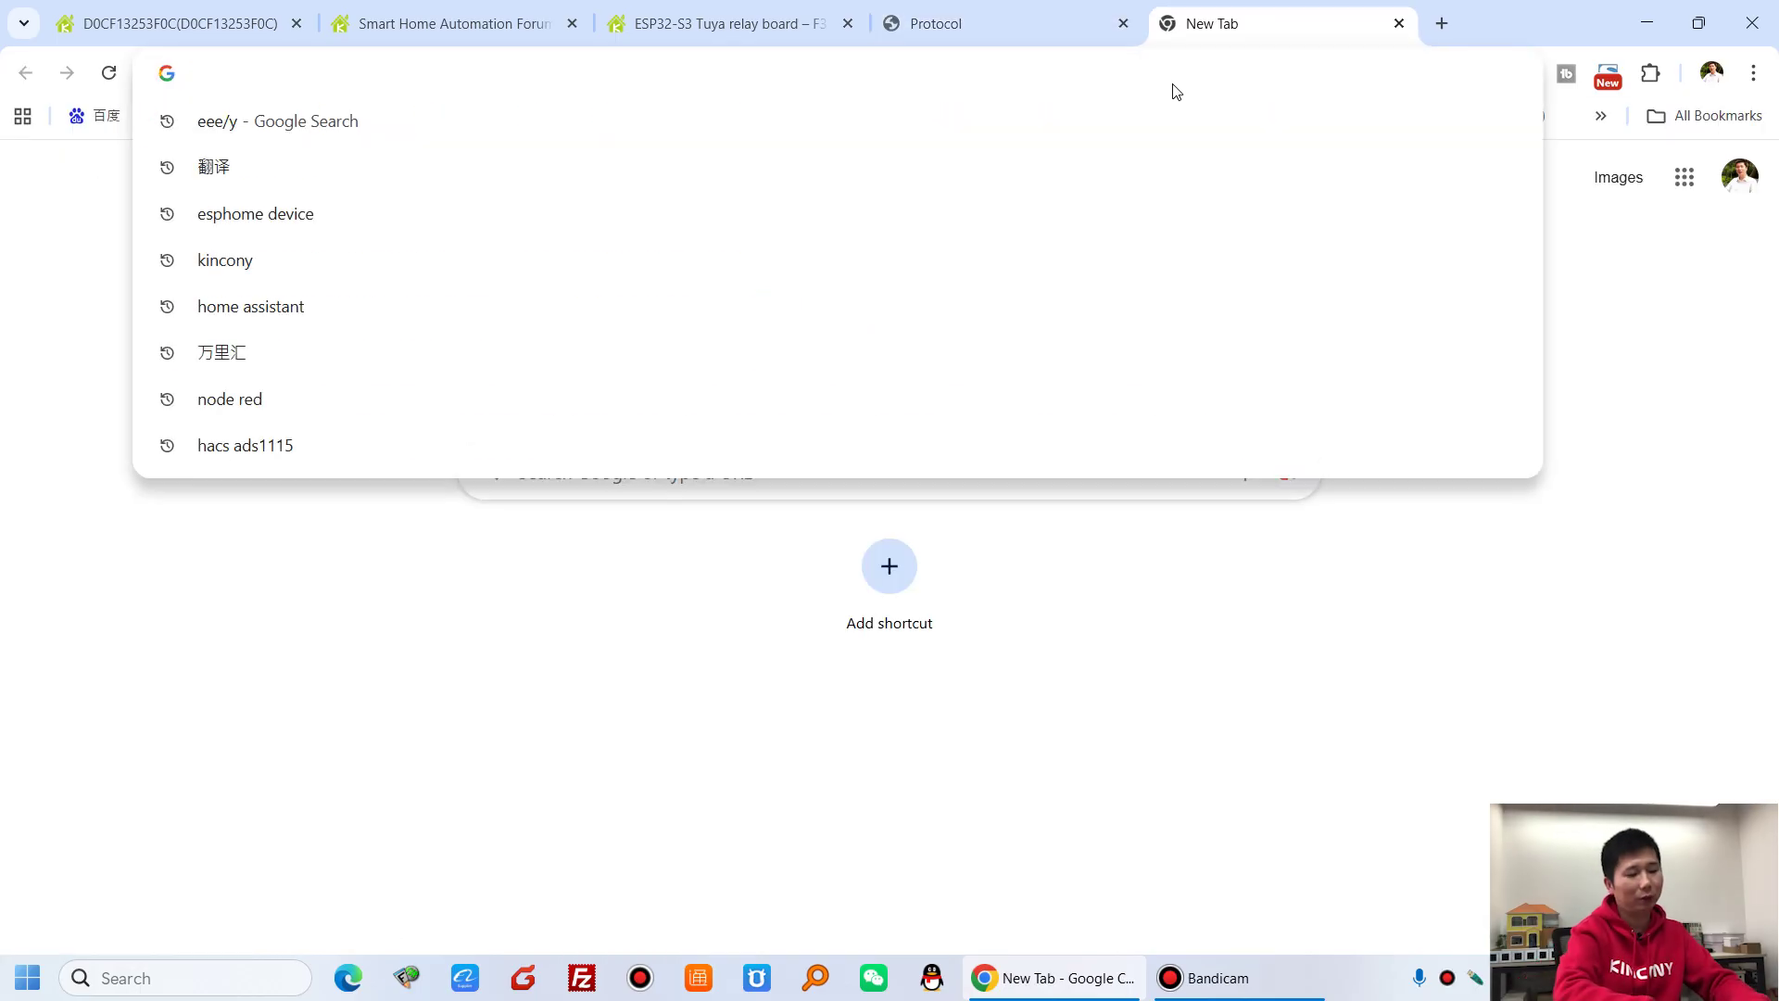
- Load Home Assistant and go to Settings > Devices & services > Devices
text(homeassistant:8123/lovelace)
key(Return)
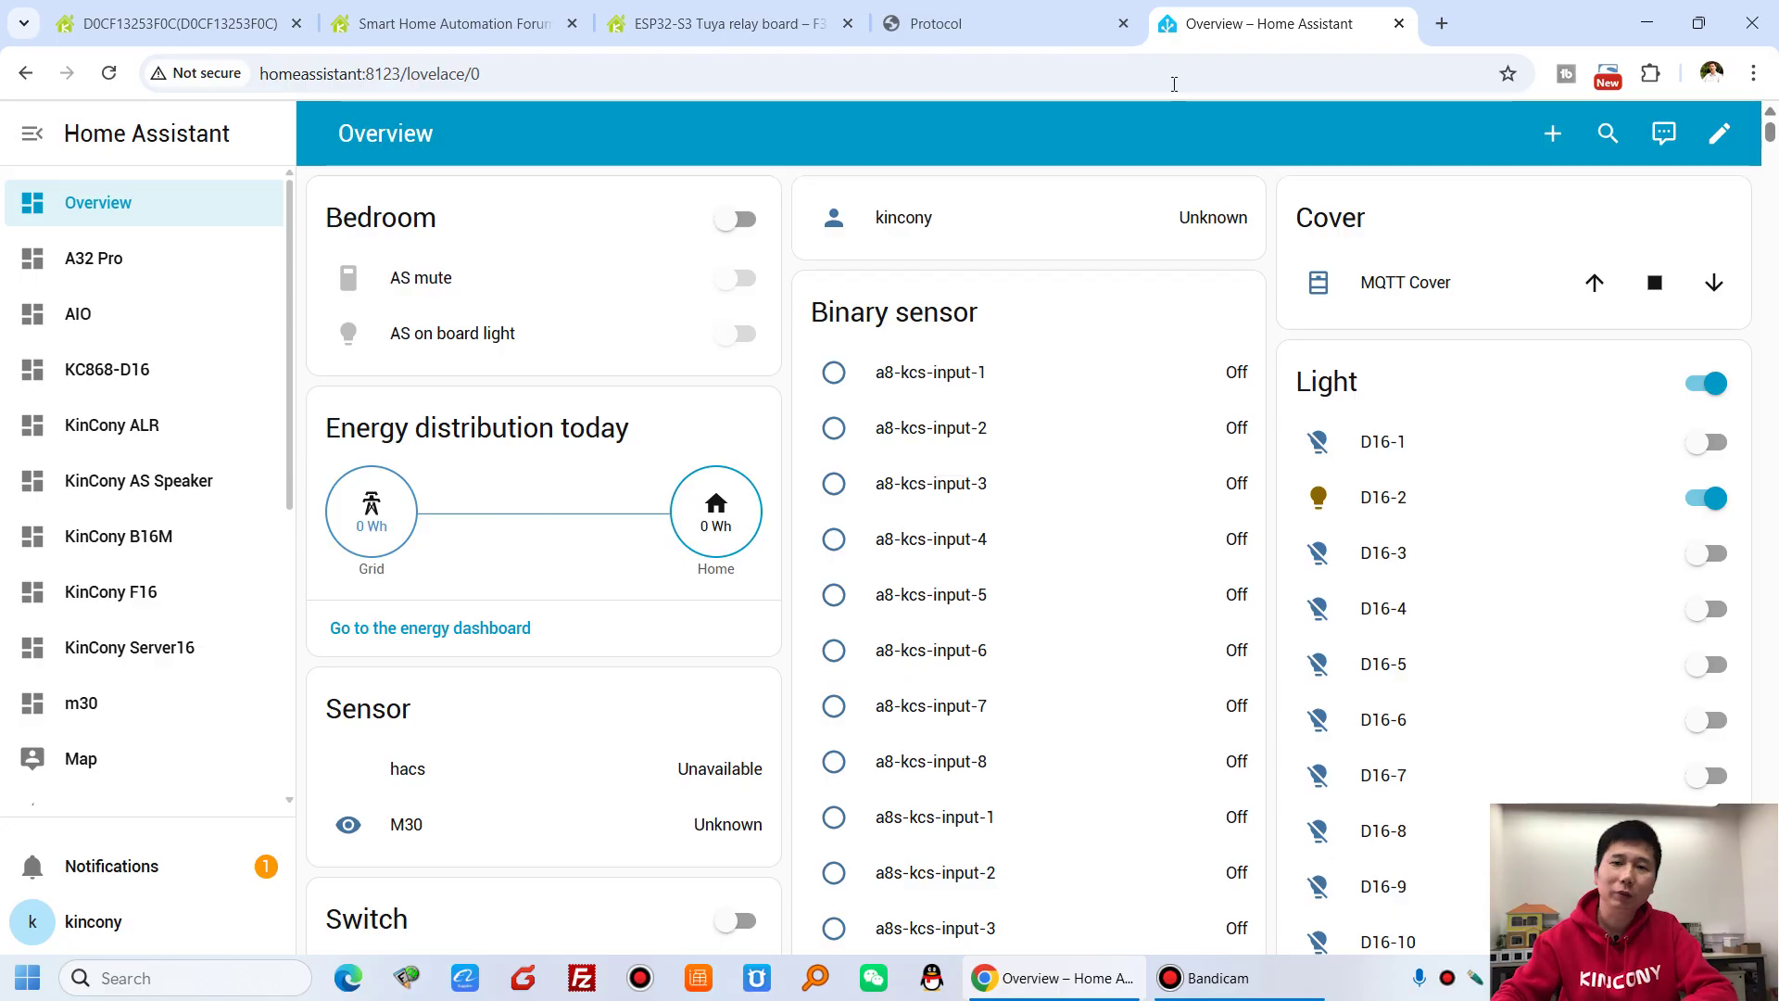
scroll(99, 627, down, 5)
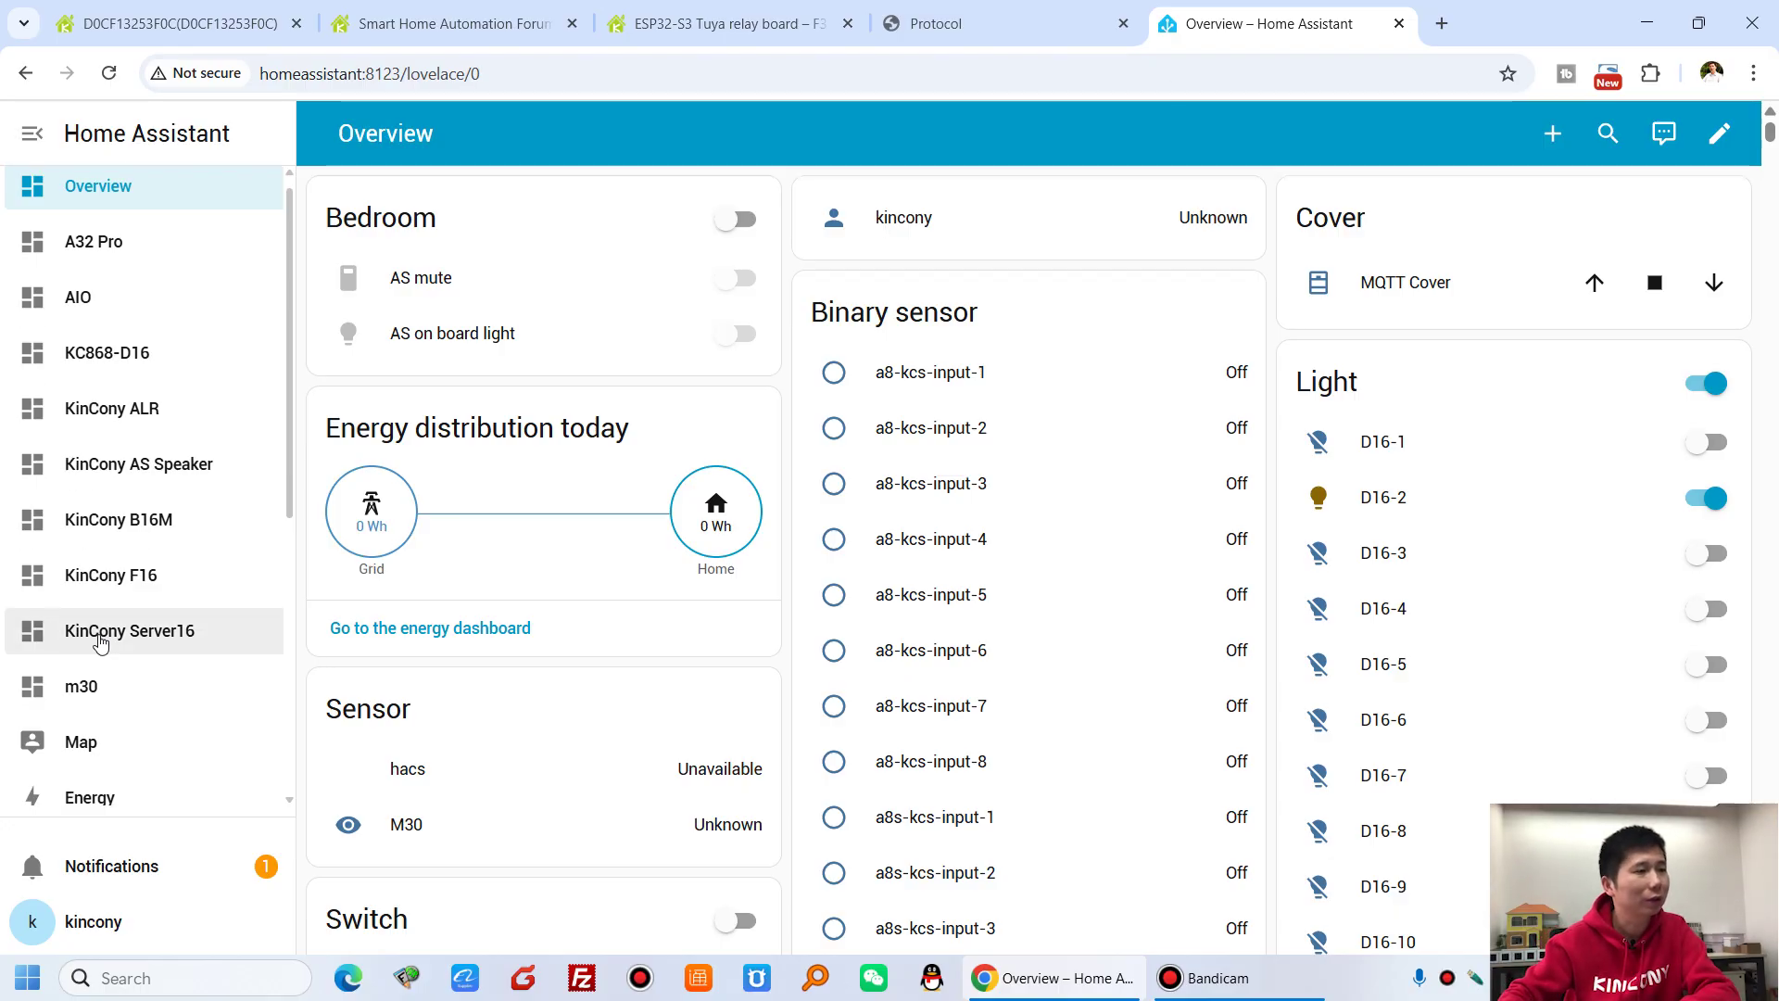
click(148, 774)
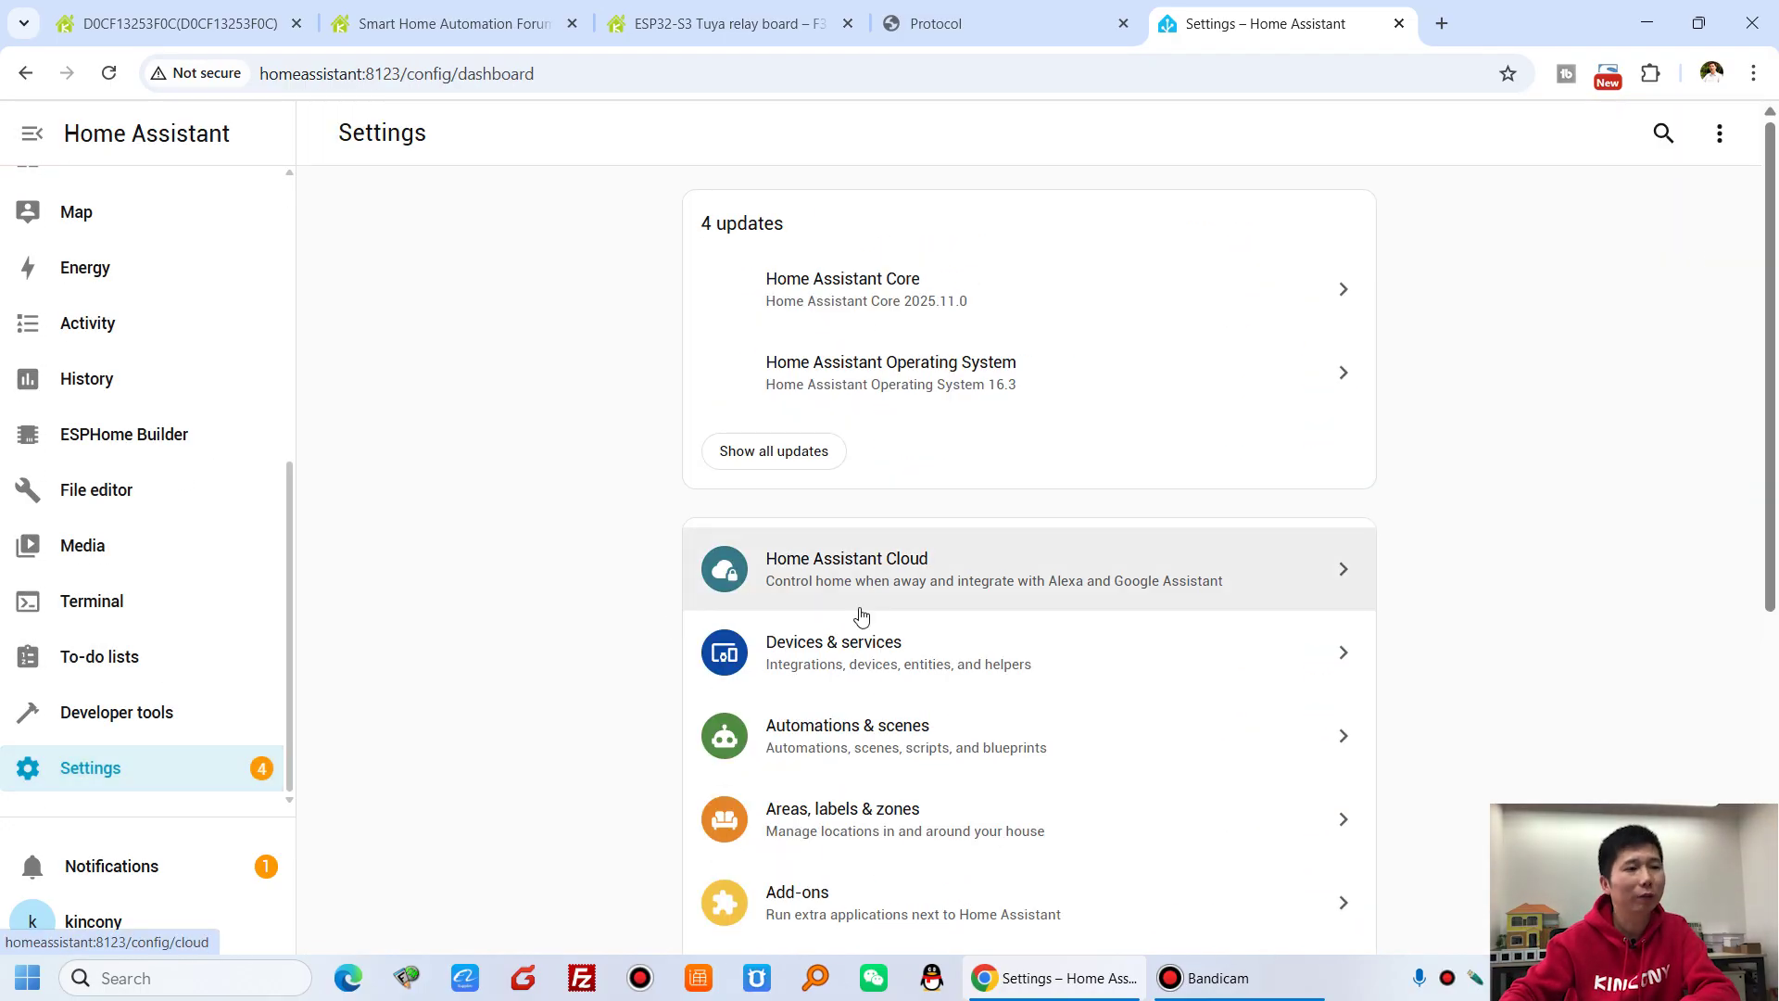
click(891, 669)
click(989, 133)
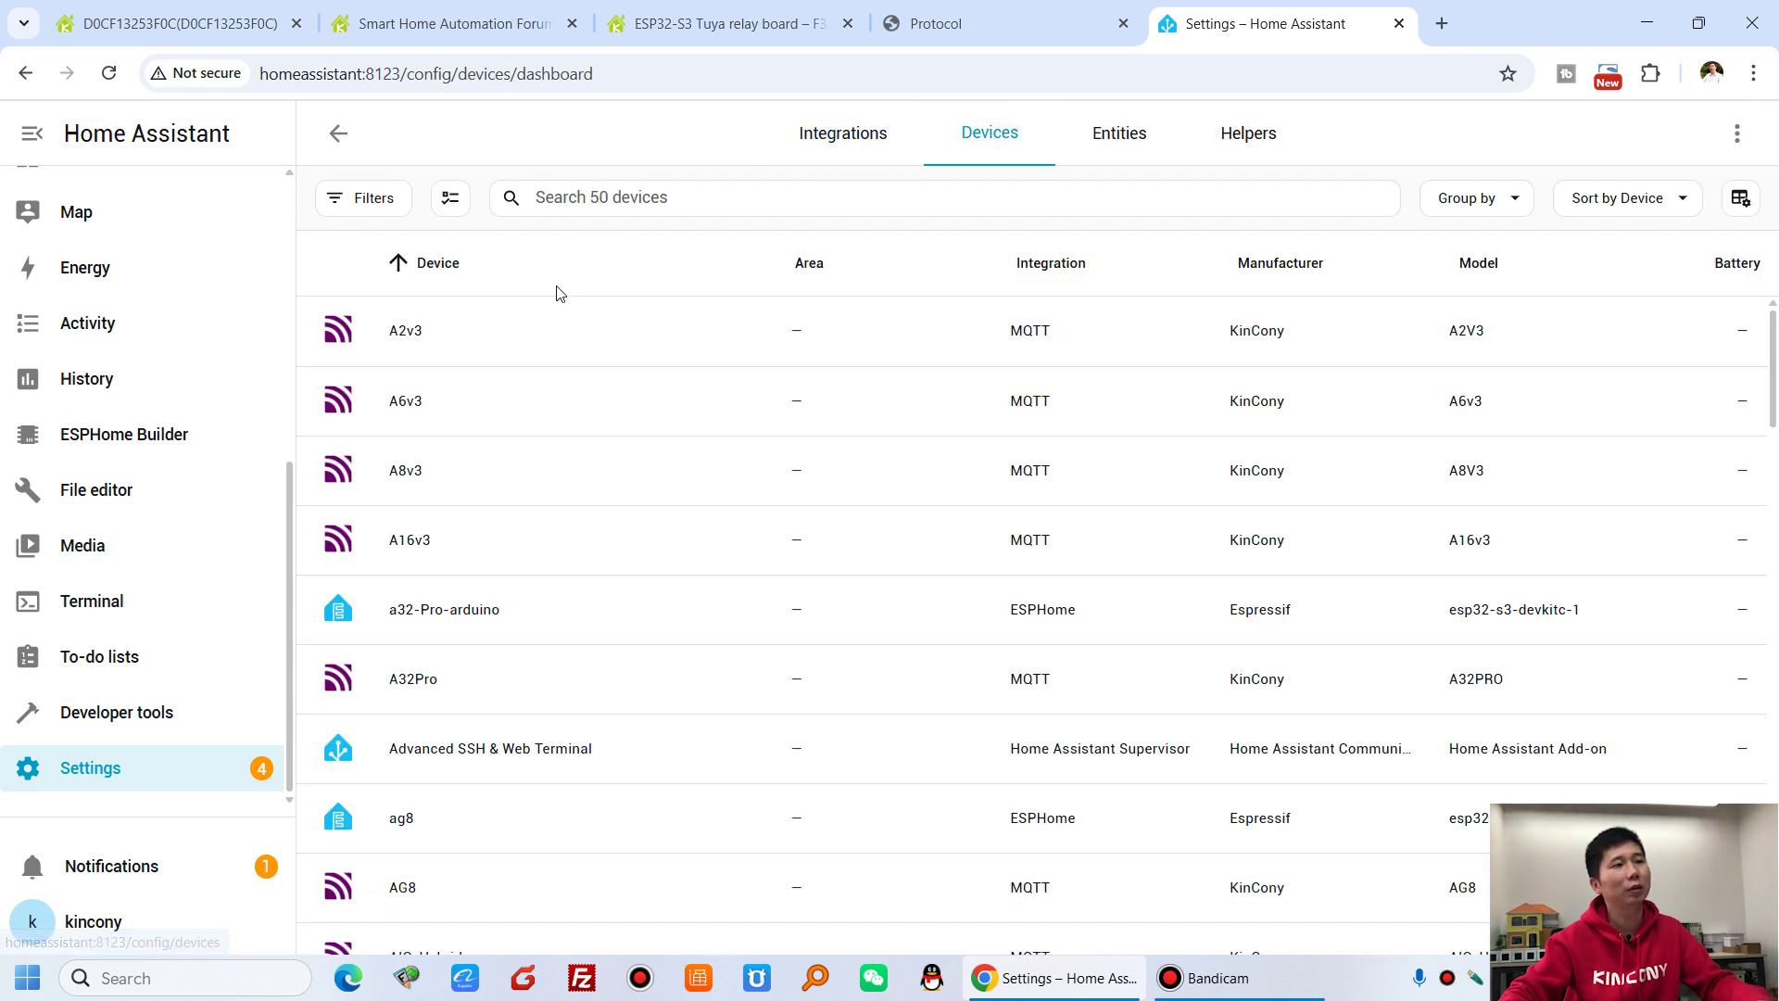
- Search for the F32 device, open it and scroll through its outputs, adc1–adc4 readings and inputs
click(629, 186)
text(f32)
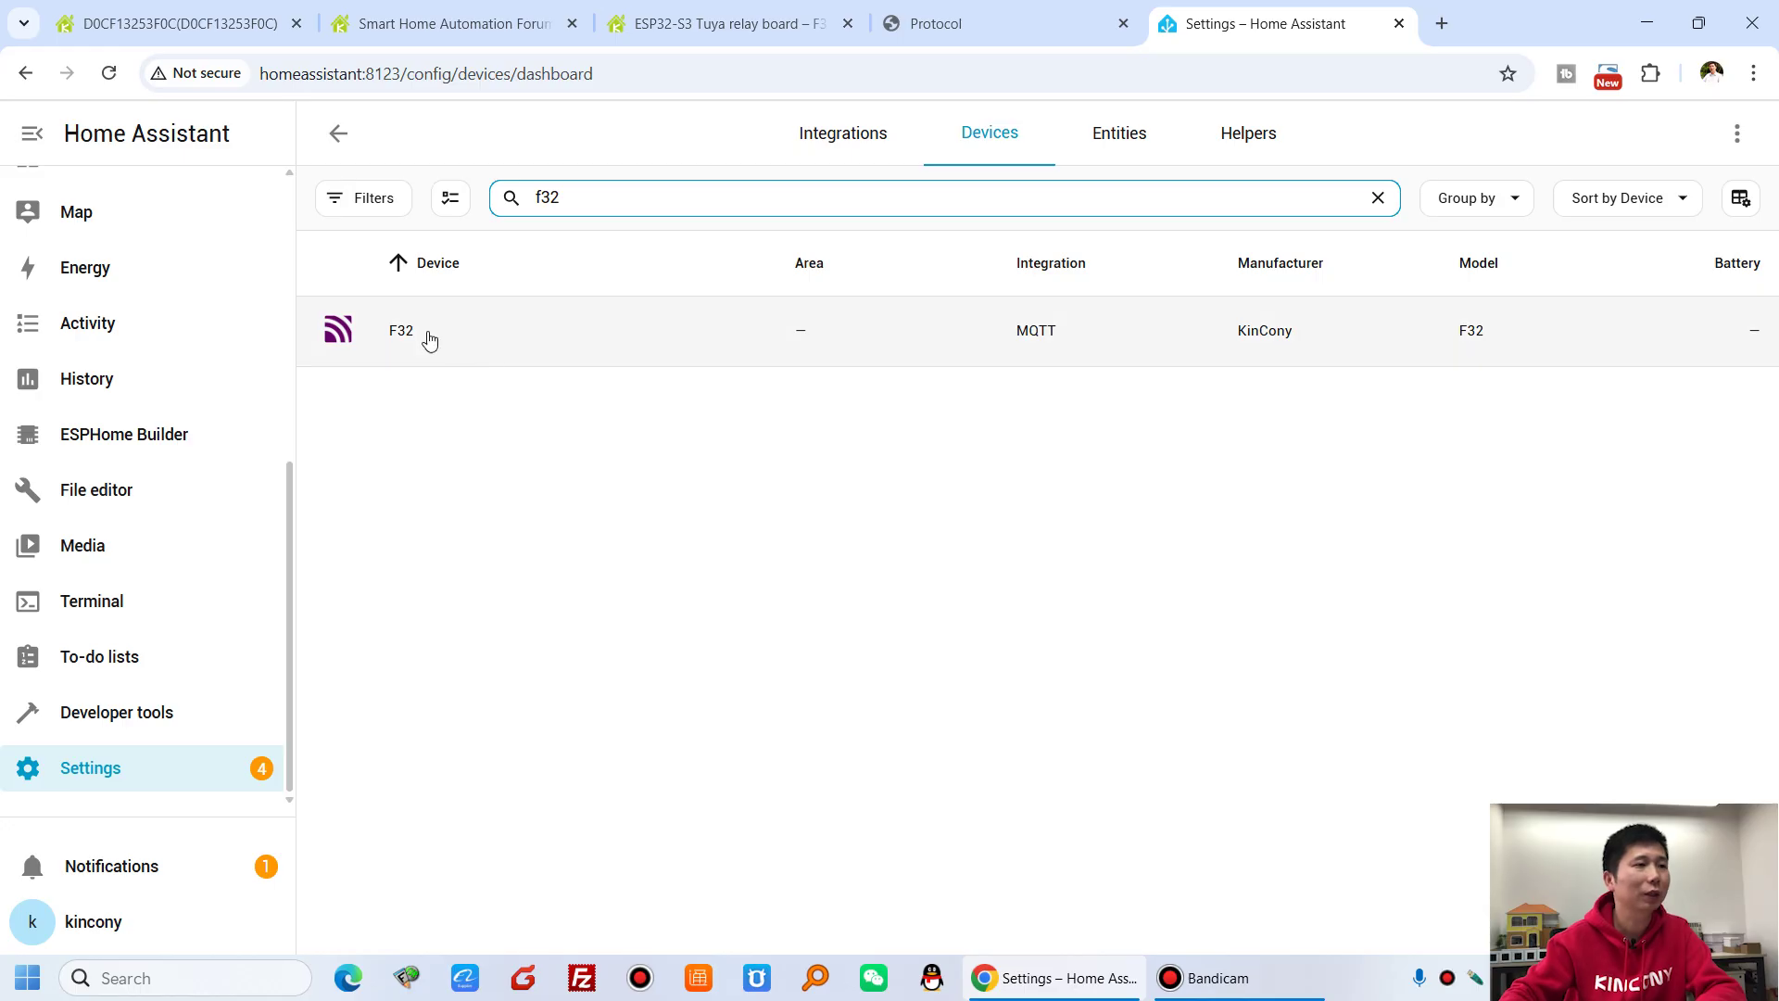
click(429, 340)
scroll(1214, 561, down, 10)
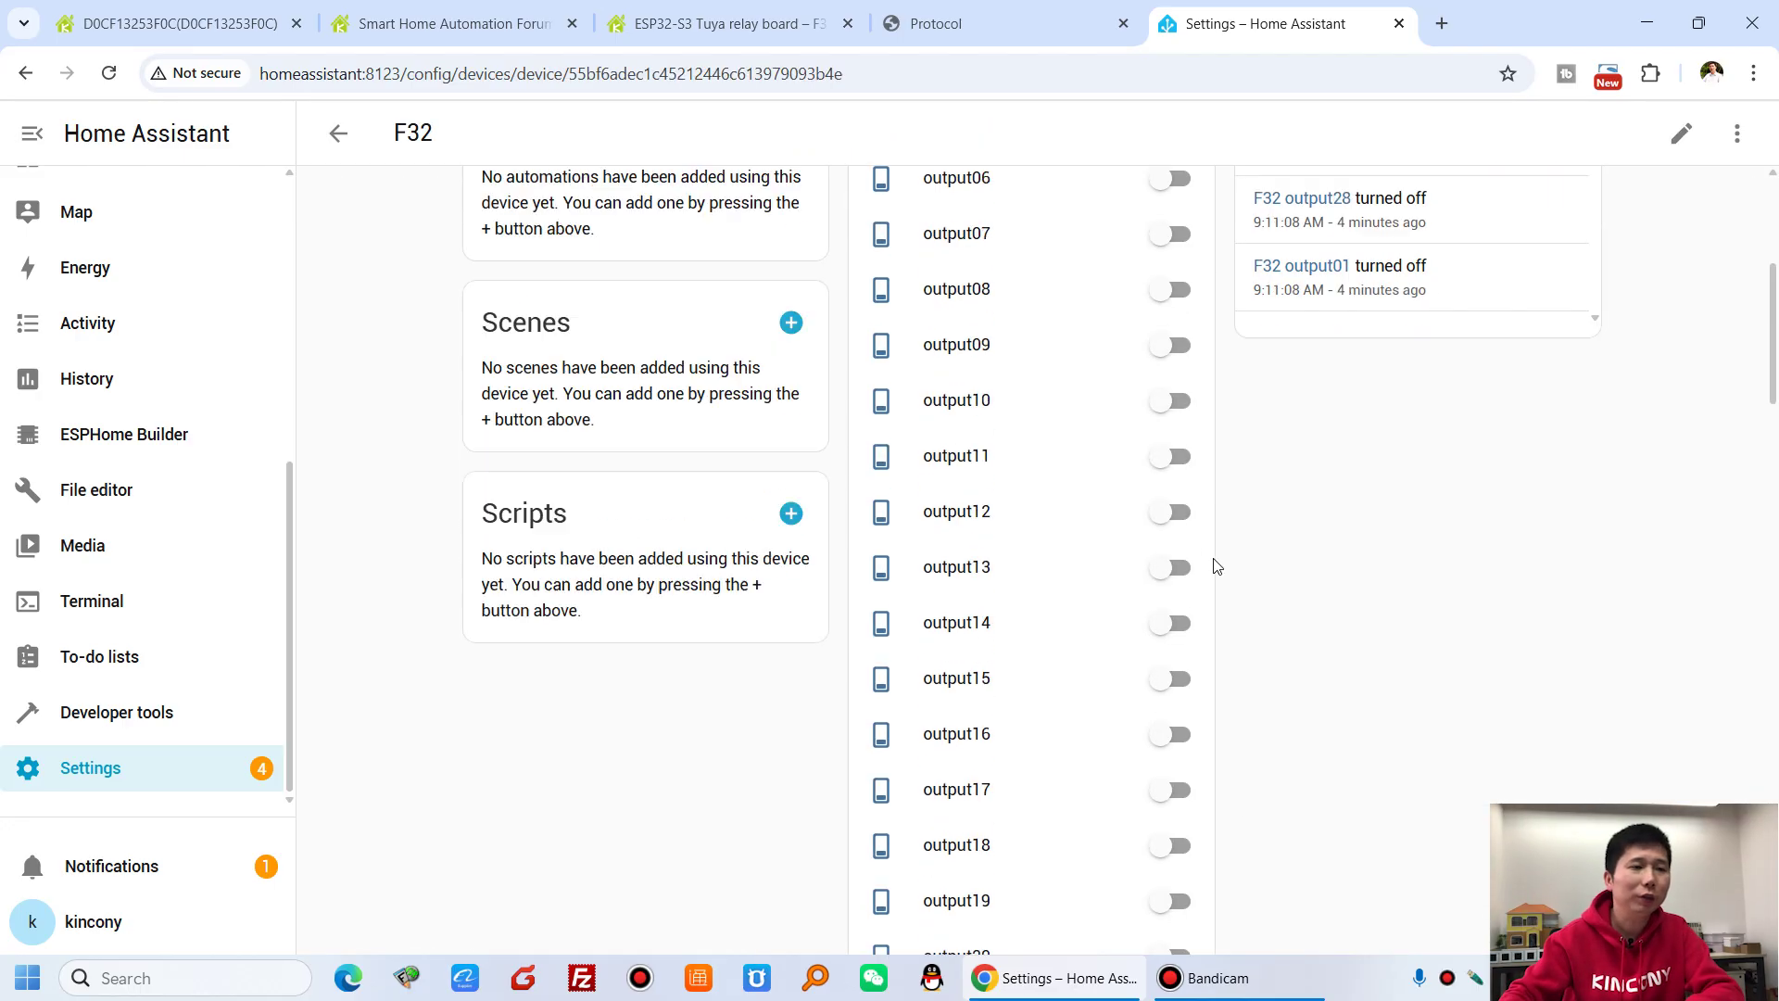
scroll(1204, 563, down, 10)
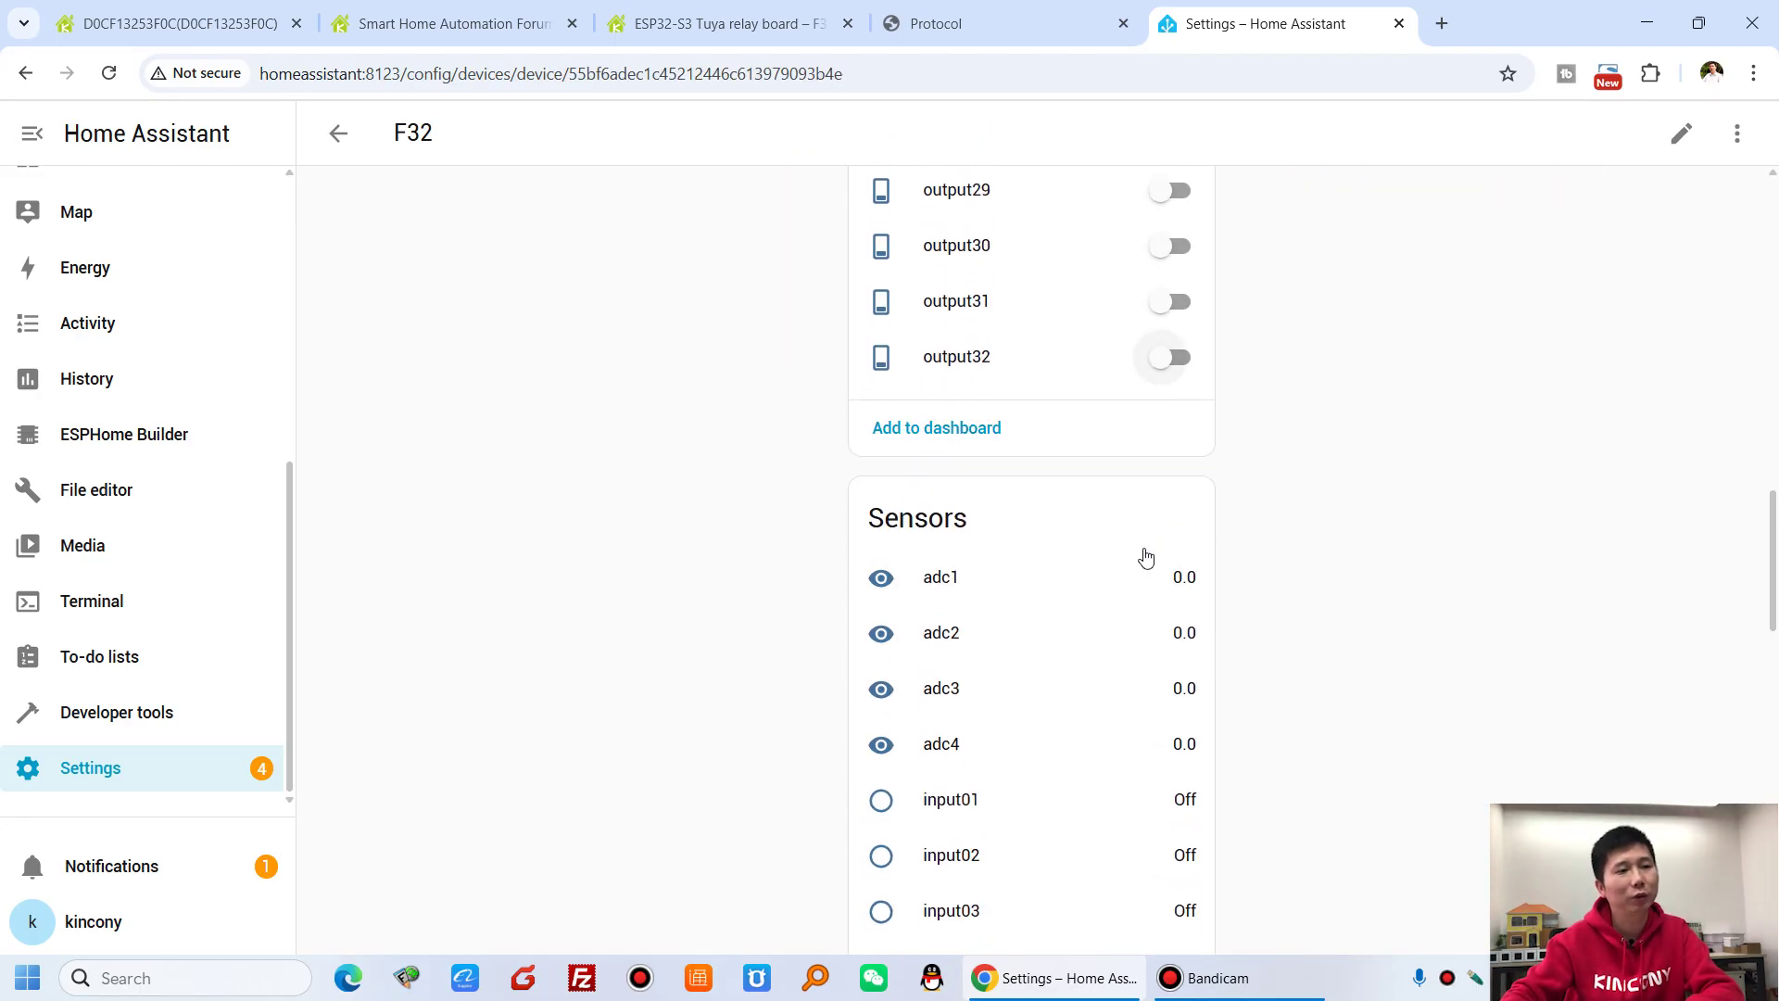
scroll(1023, 529, down, 15)
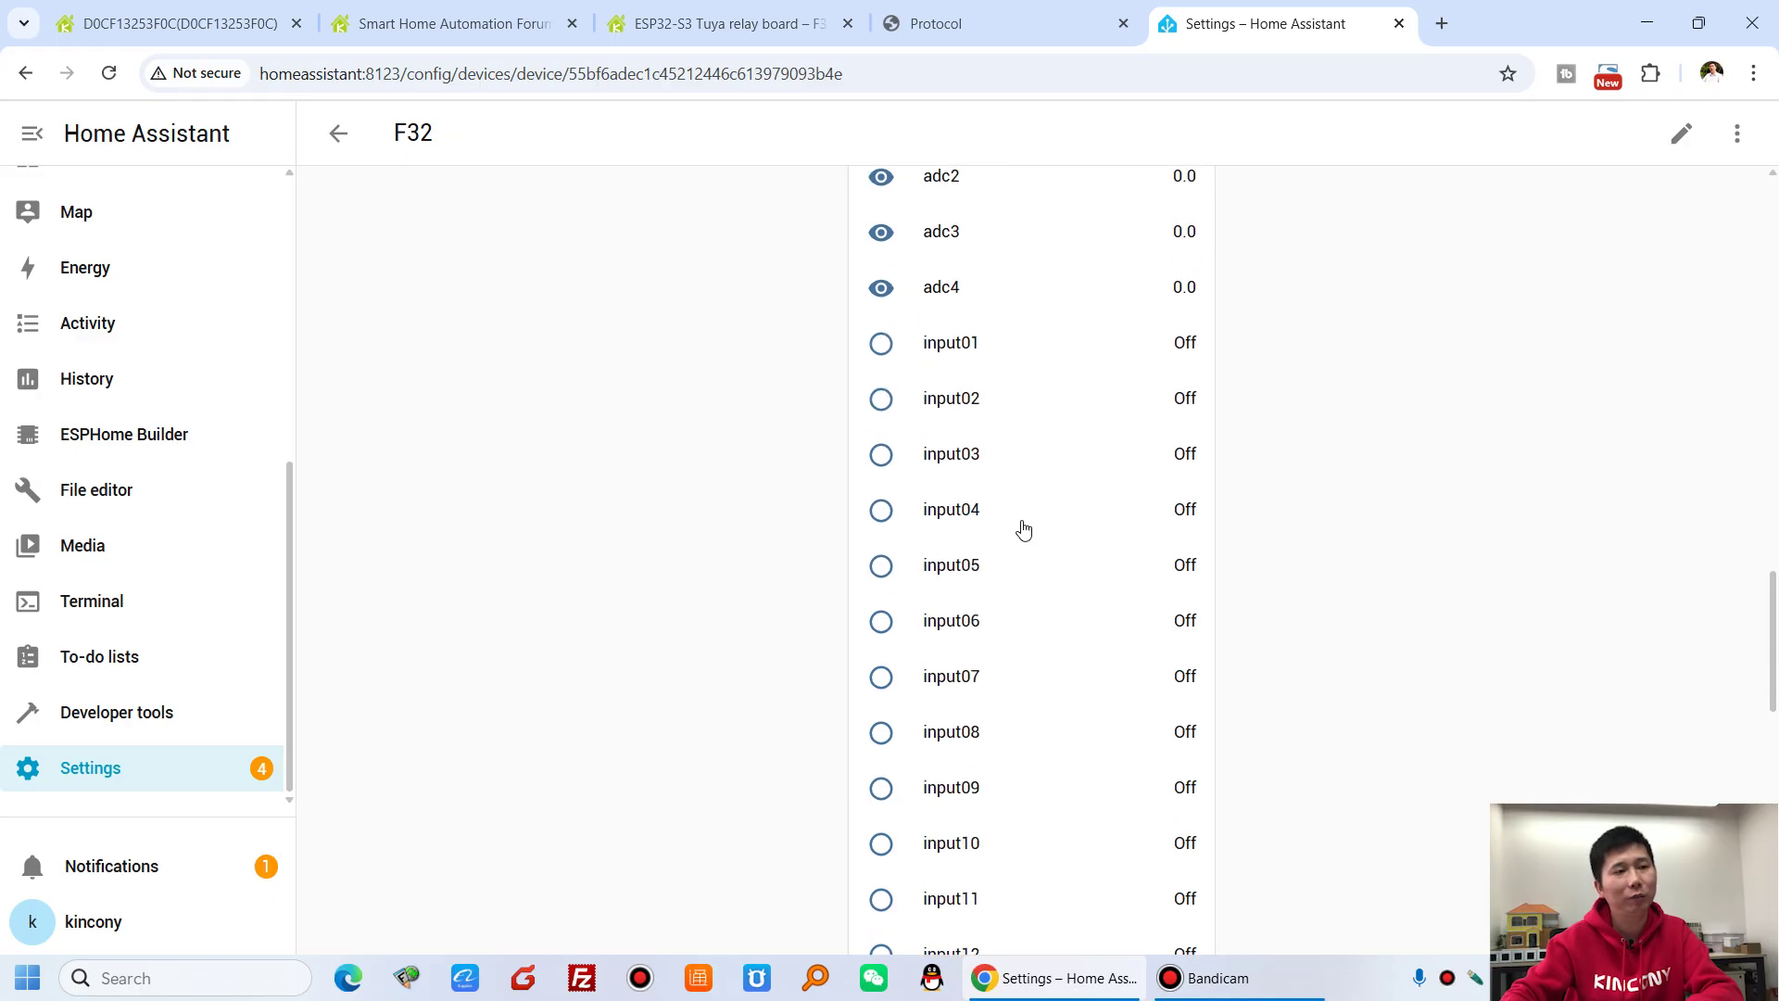
scroll(1082, 621, down, 1)
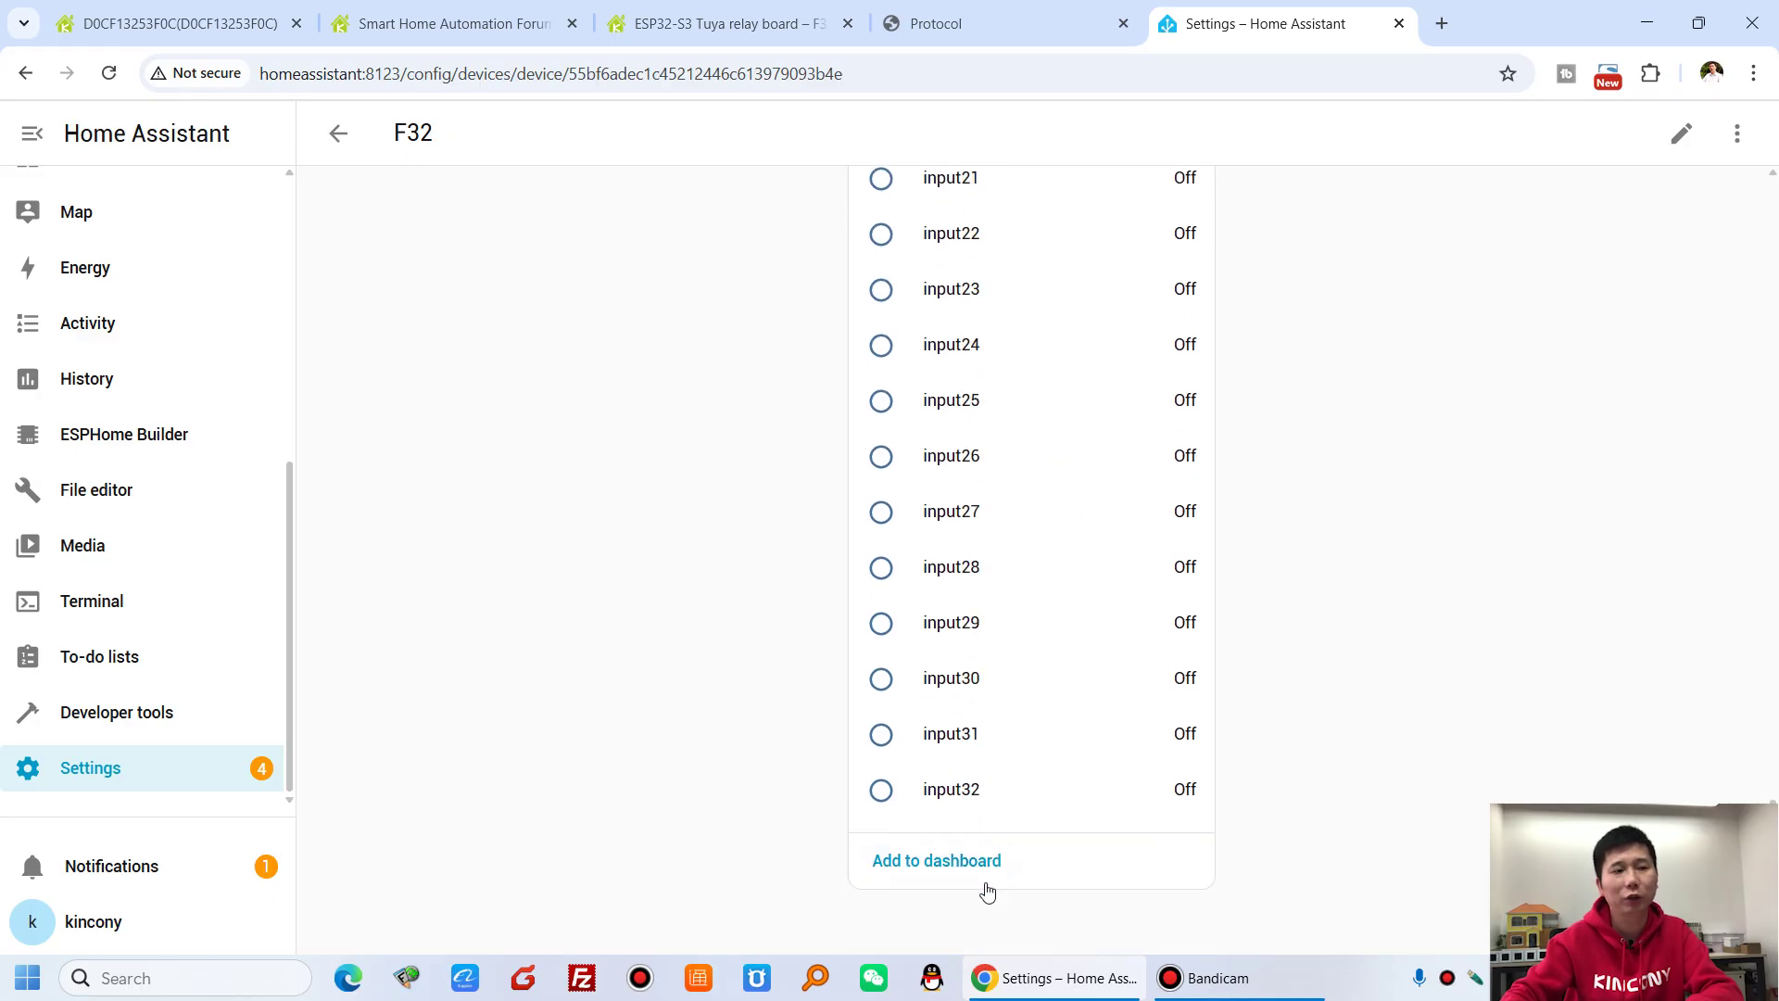
scroll(1058, 752, up, 2)
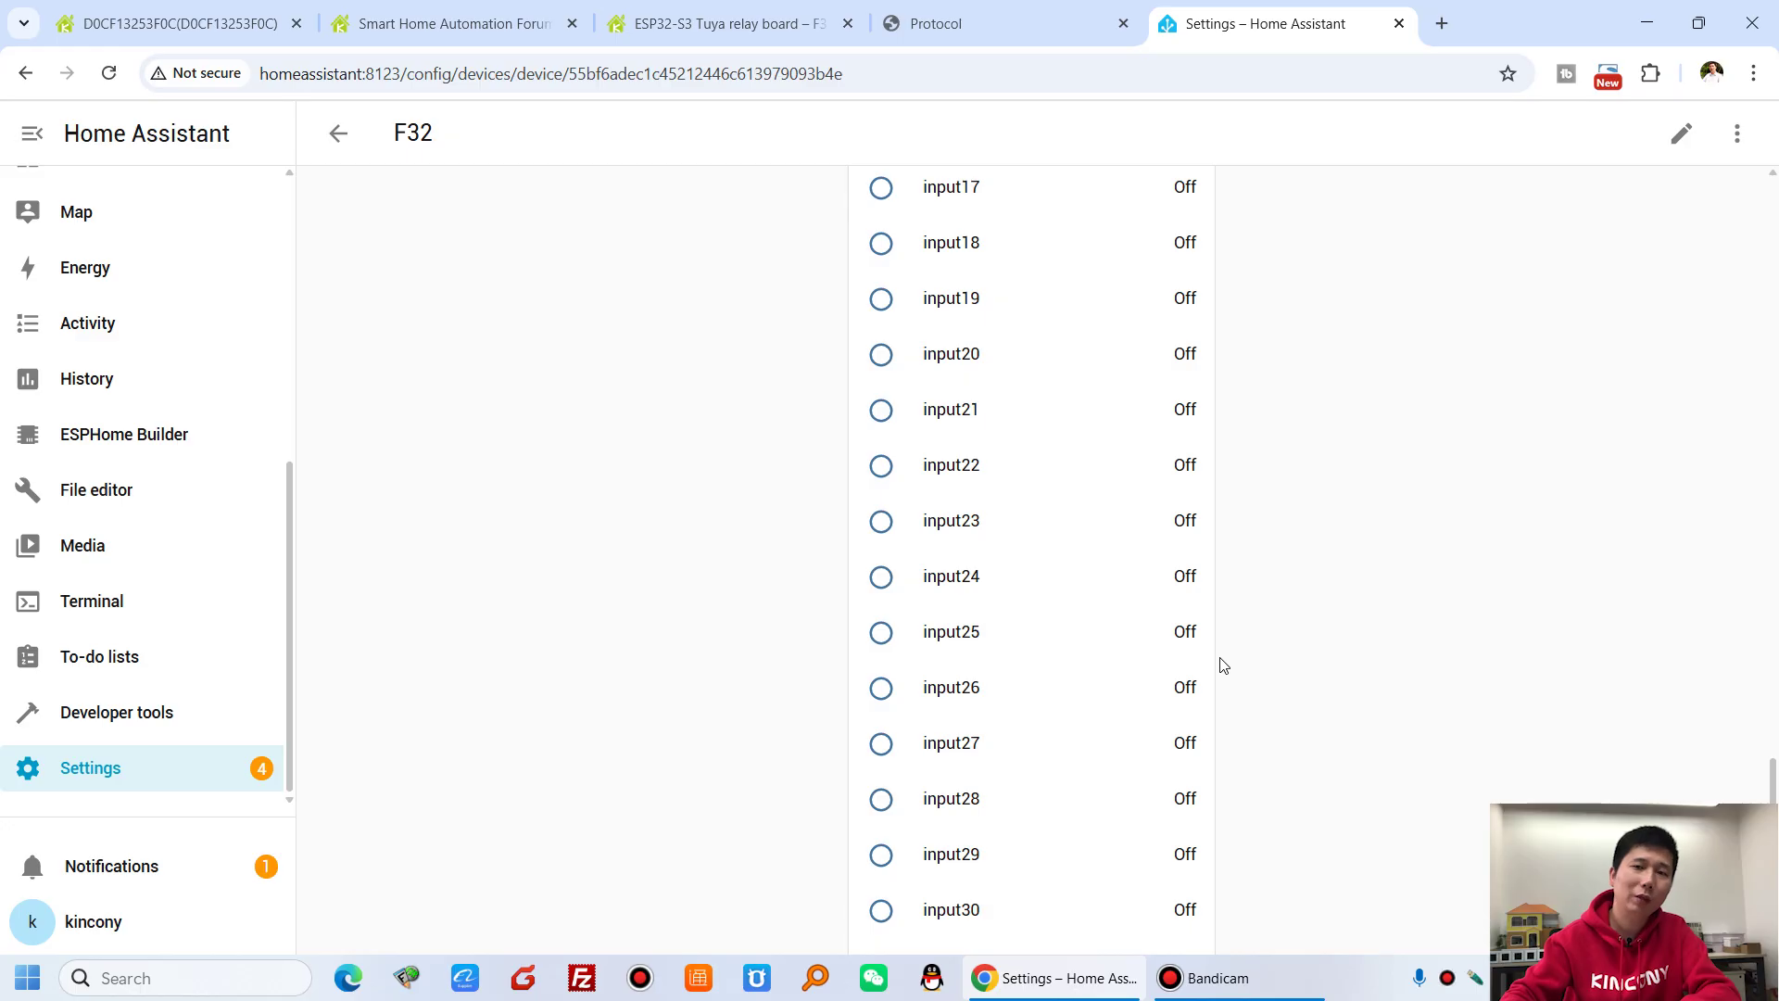
scroll(1223, 664, up, 13)
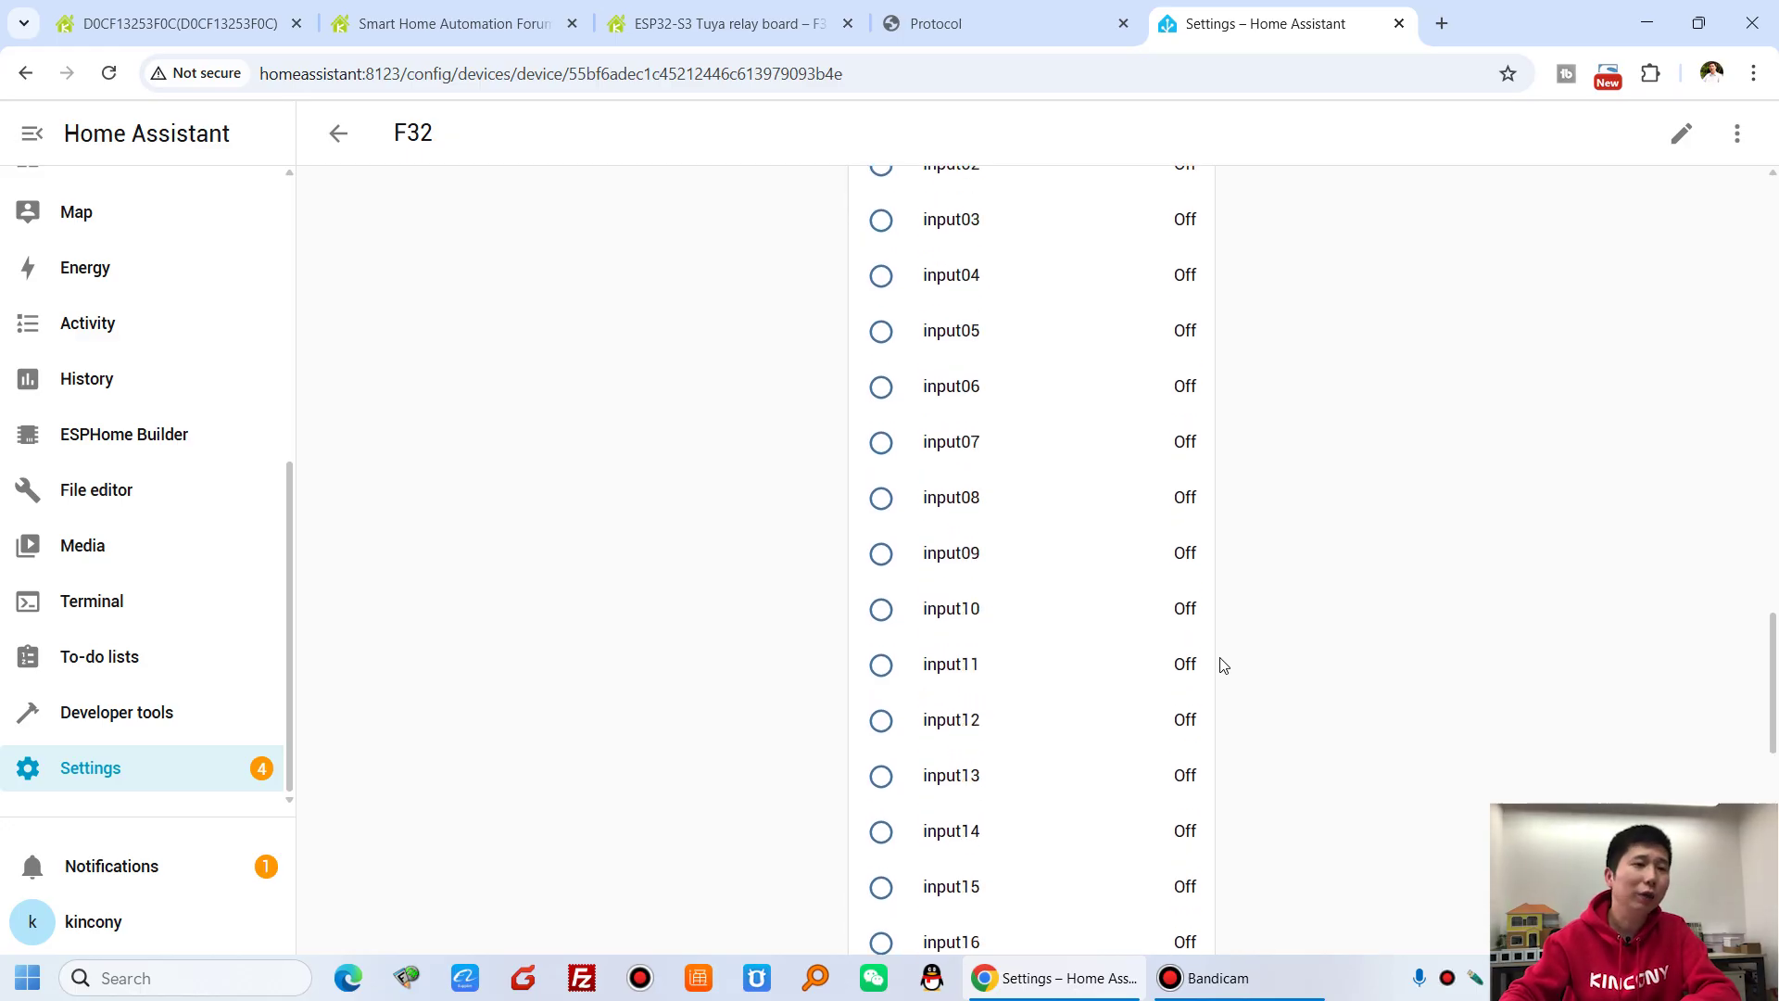
scroll(1222, 664, up, 10)
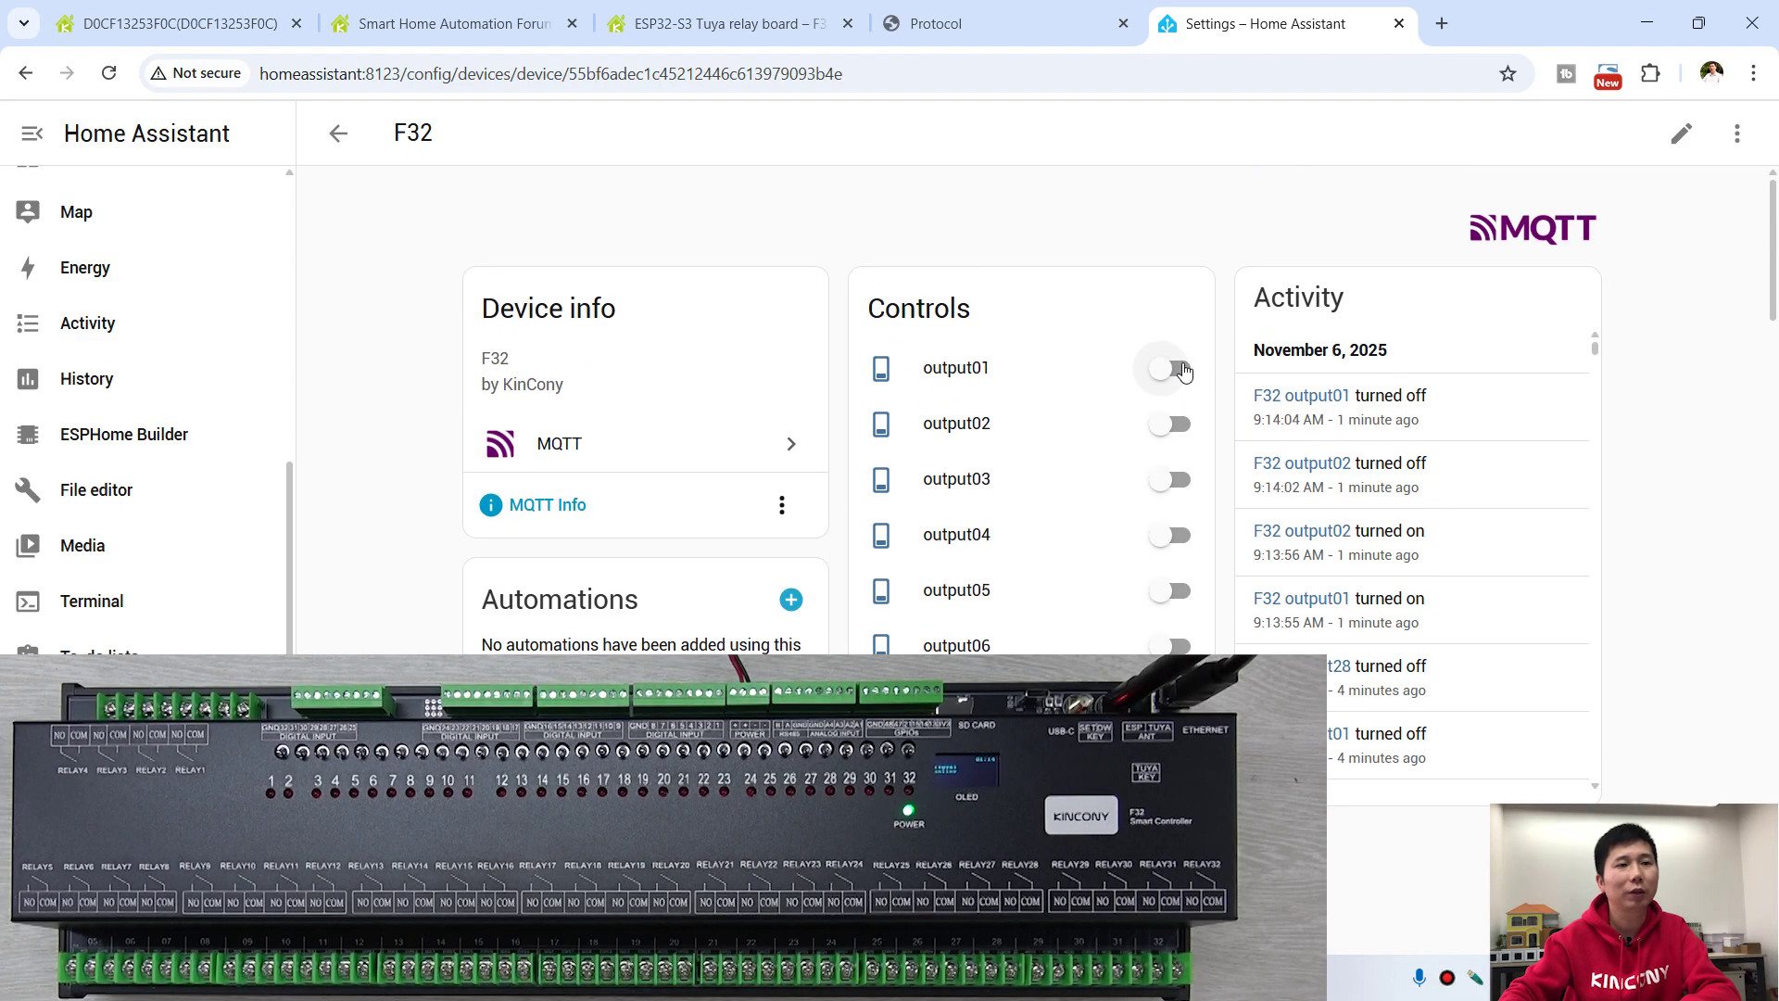
- Switch on F32 outputs output01 through output05 from the Controls card
click(1175, 369)
click(1172, 424)
click(1175, 479)
click(1169, 535)
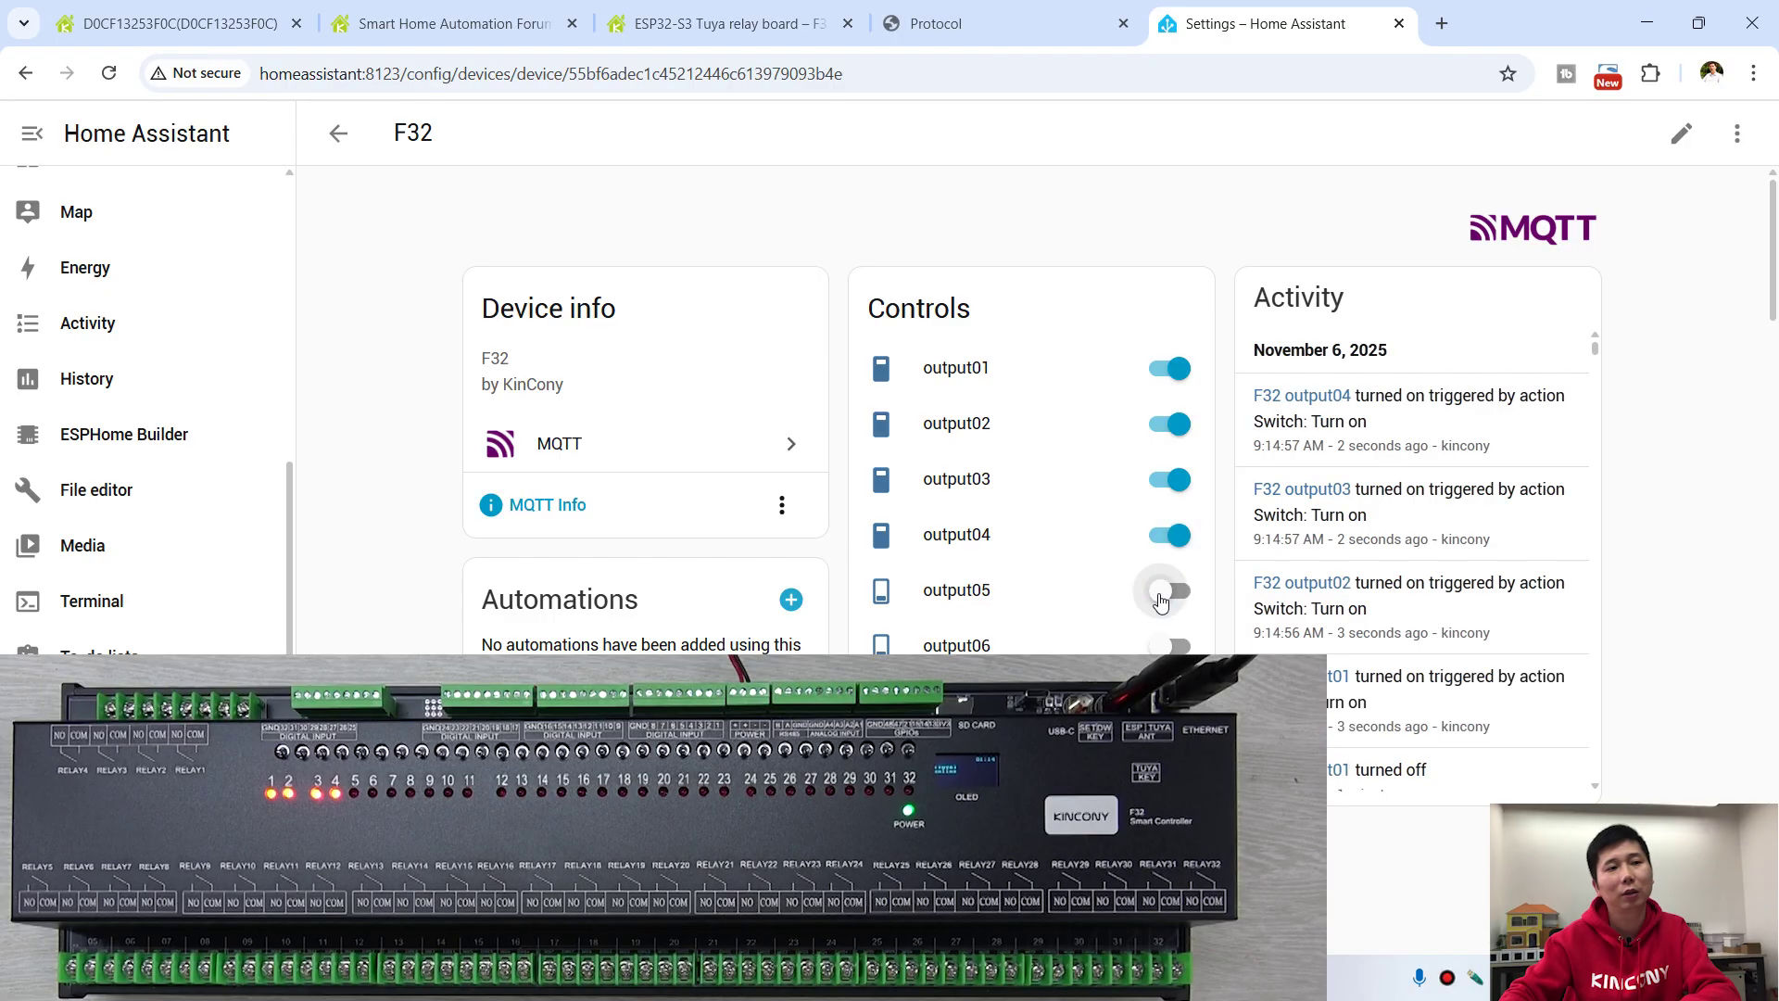
click(1169, 590)
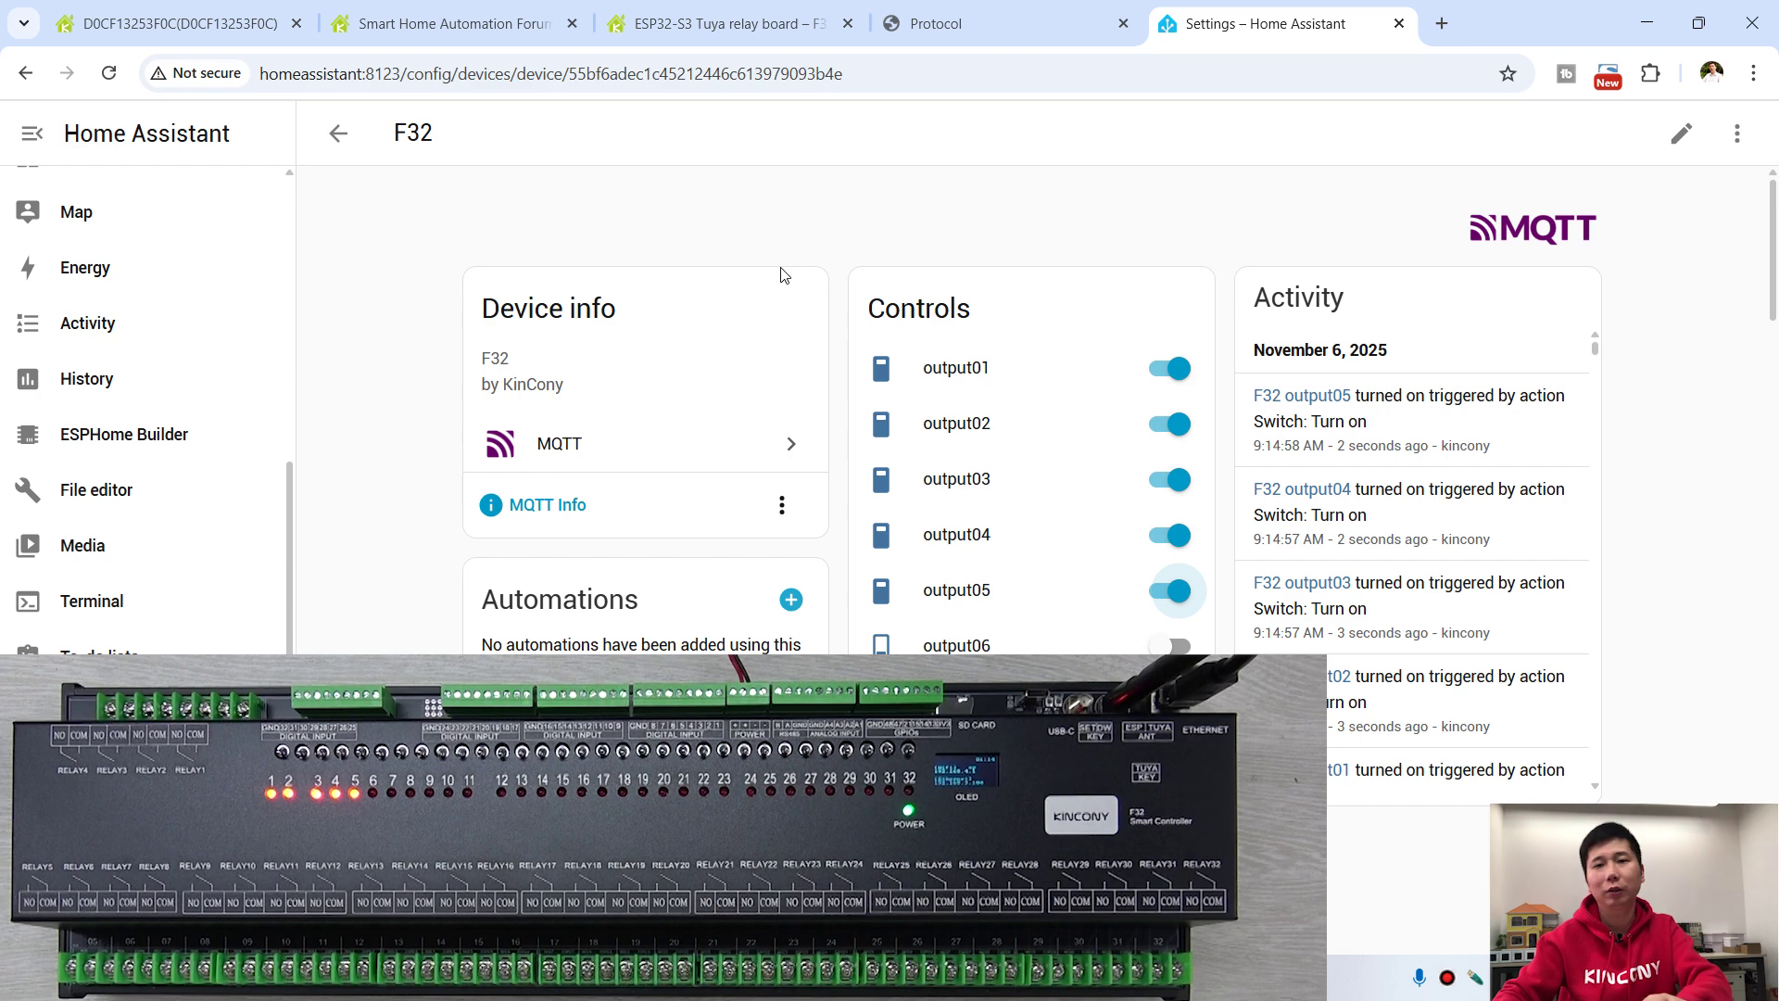
click(999, 22)
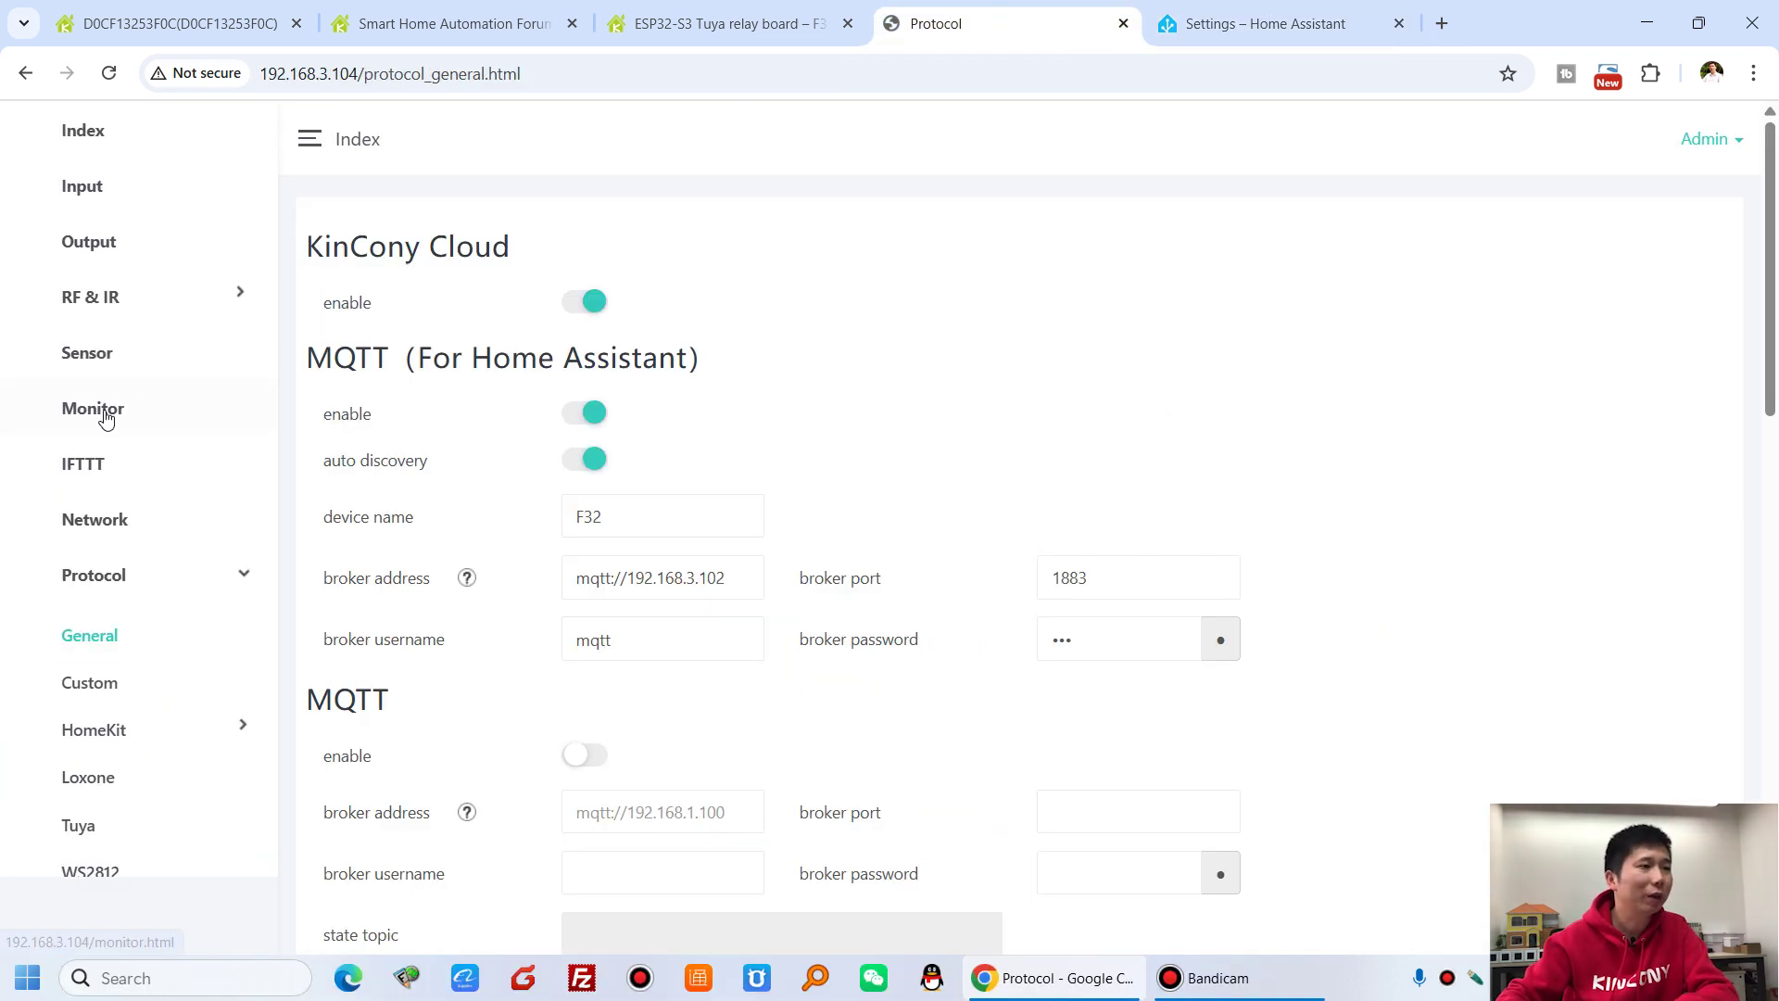
- On the Monitor page, turn all outputs off, then switch all 32 digital outputs on
click(104, 417)
scroll(976, 540, down, 15)
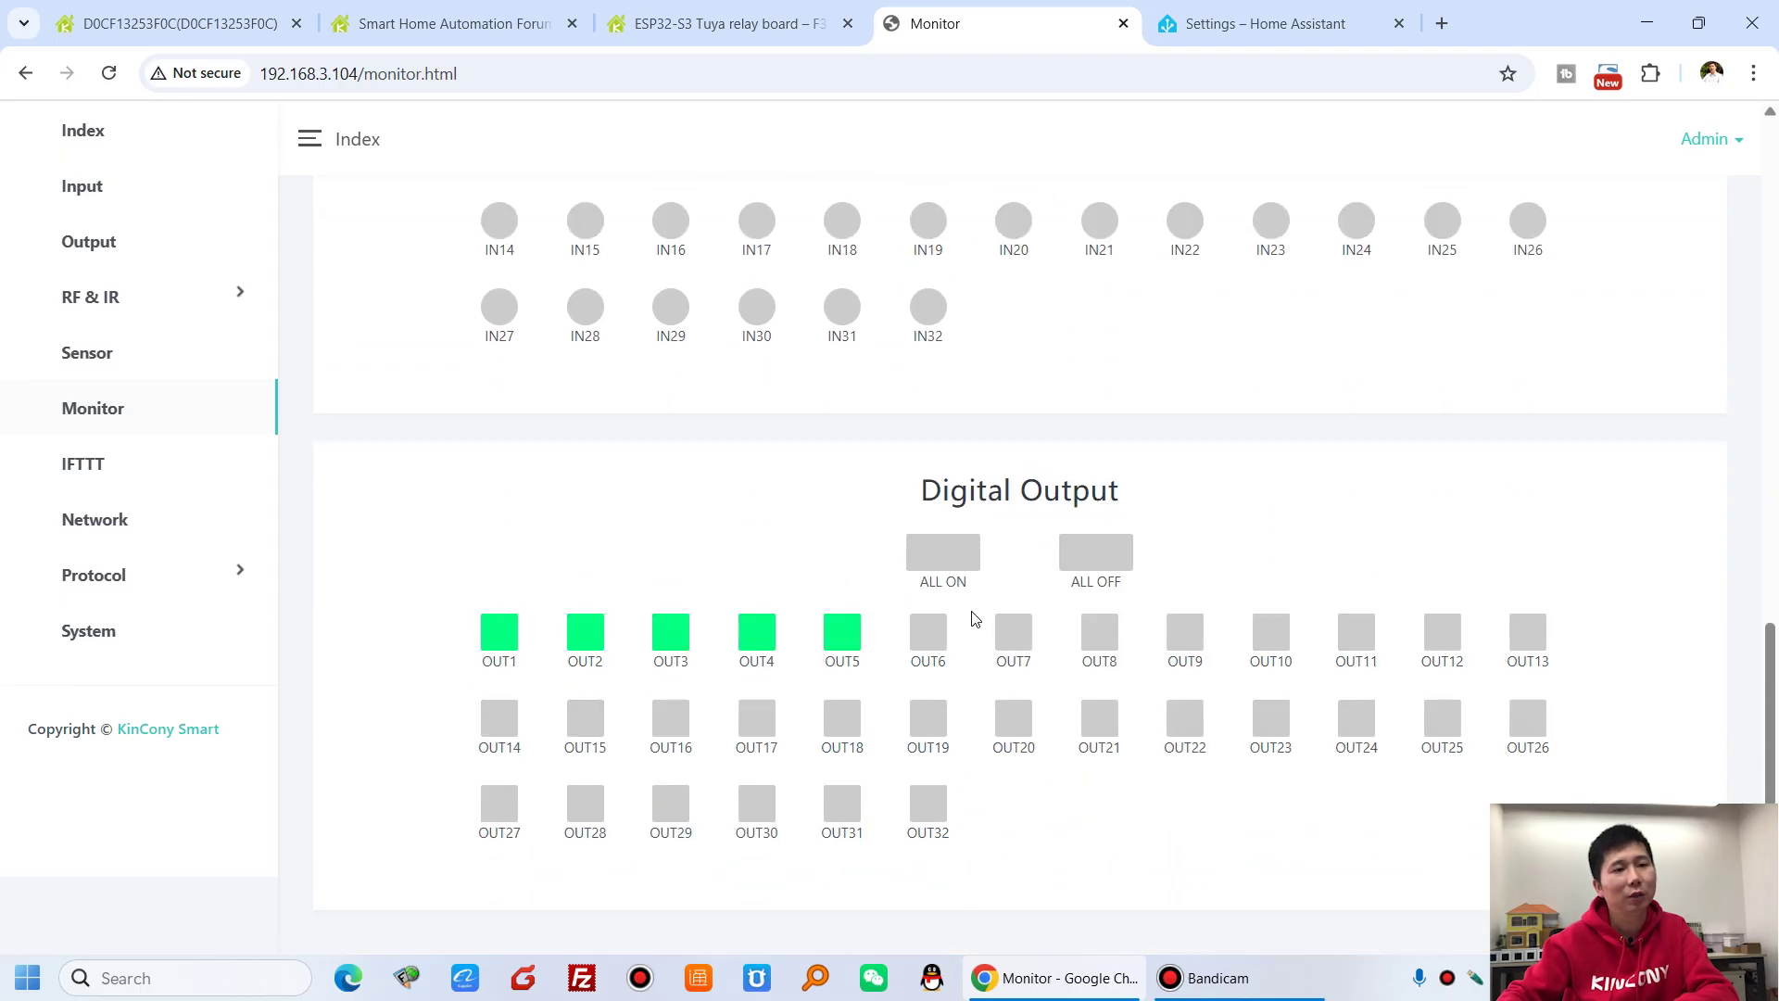
click(1103, 555)
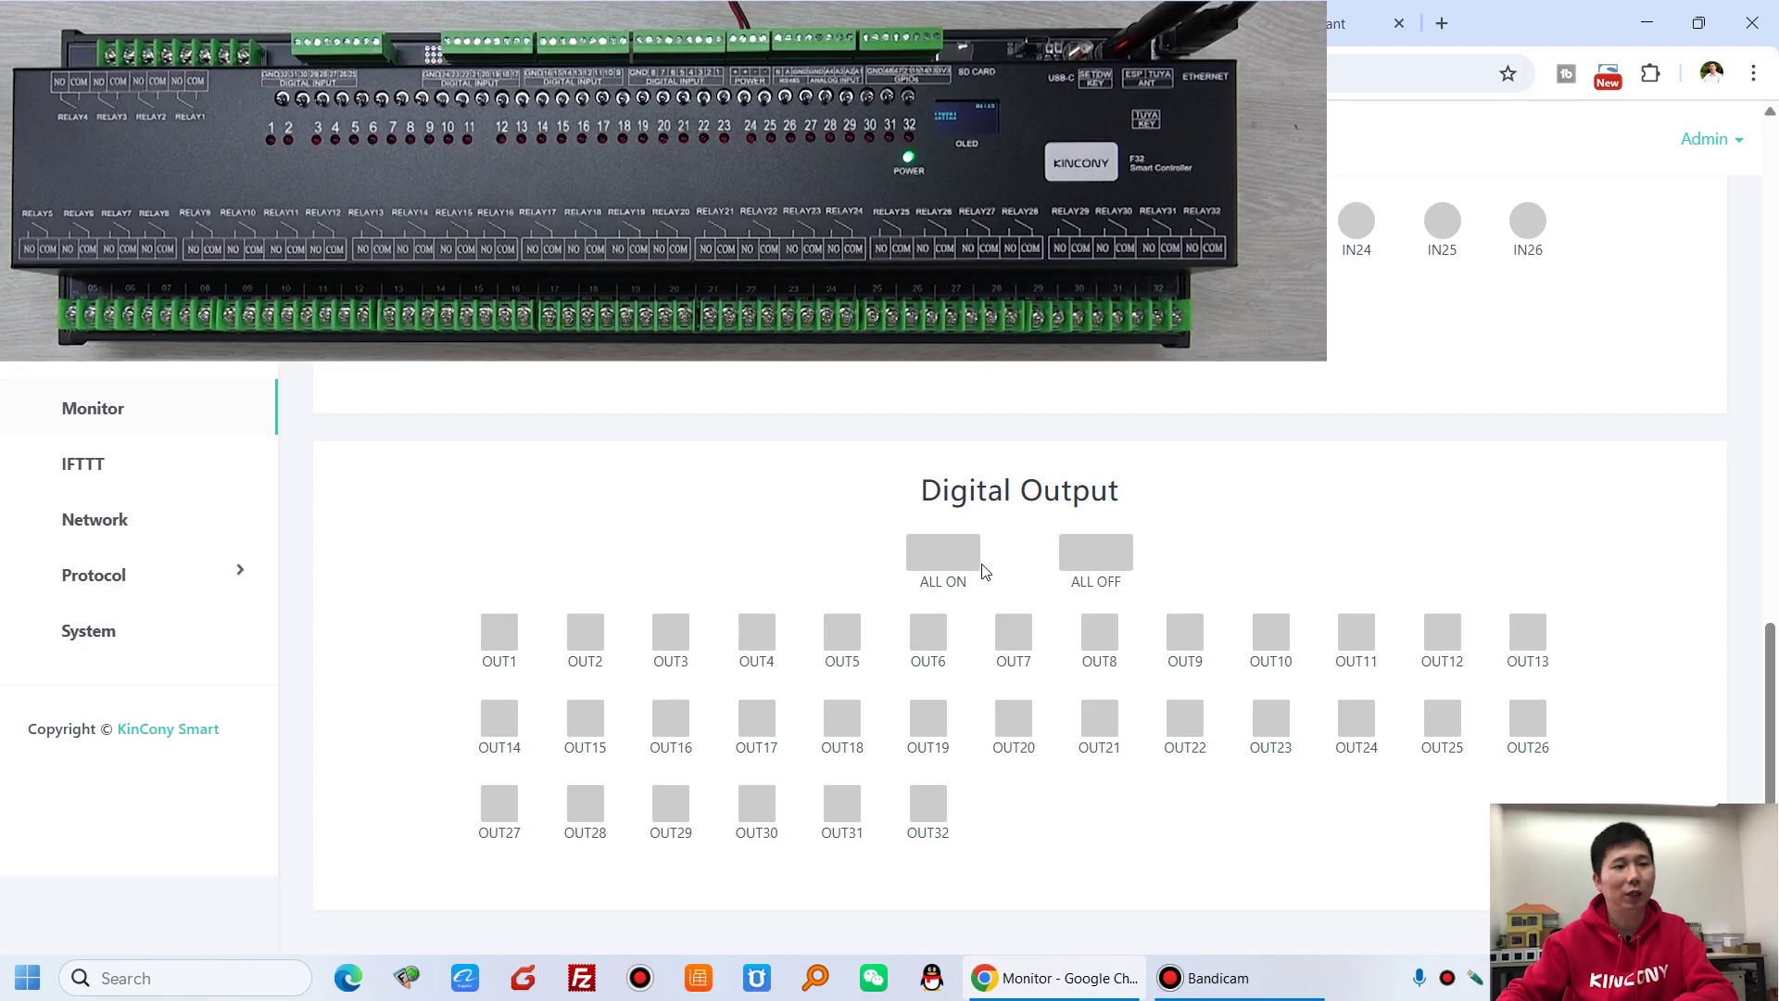
click(950, 560)
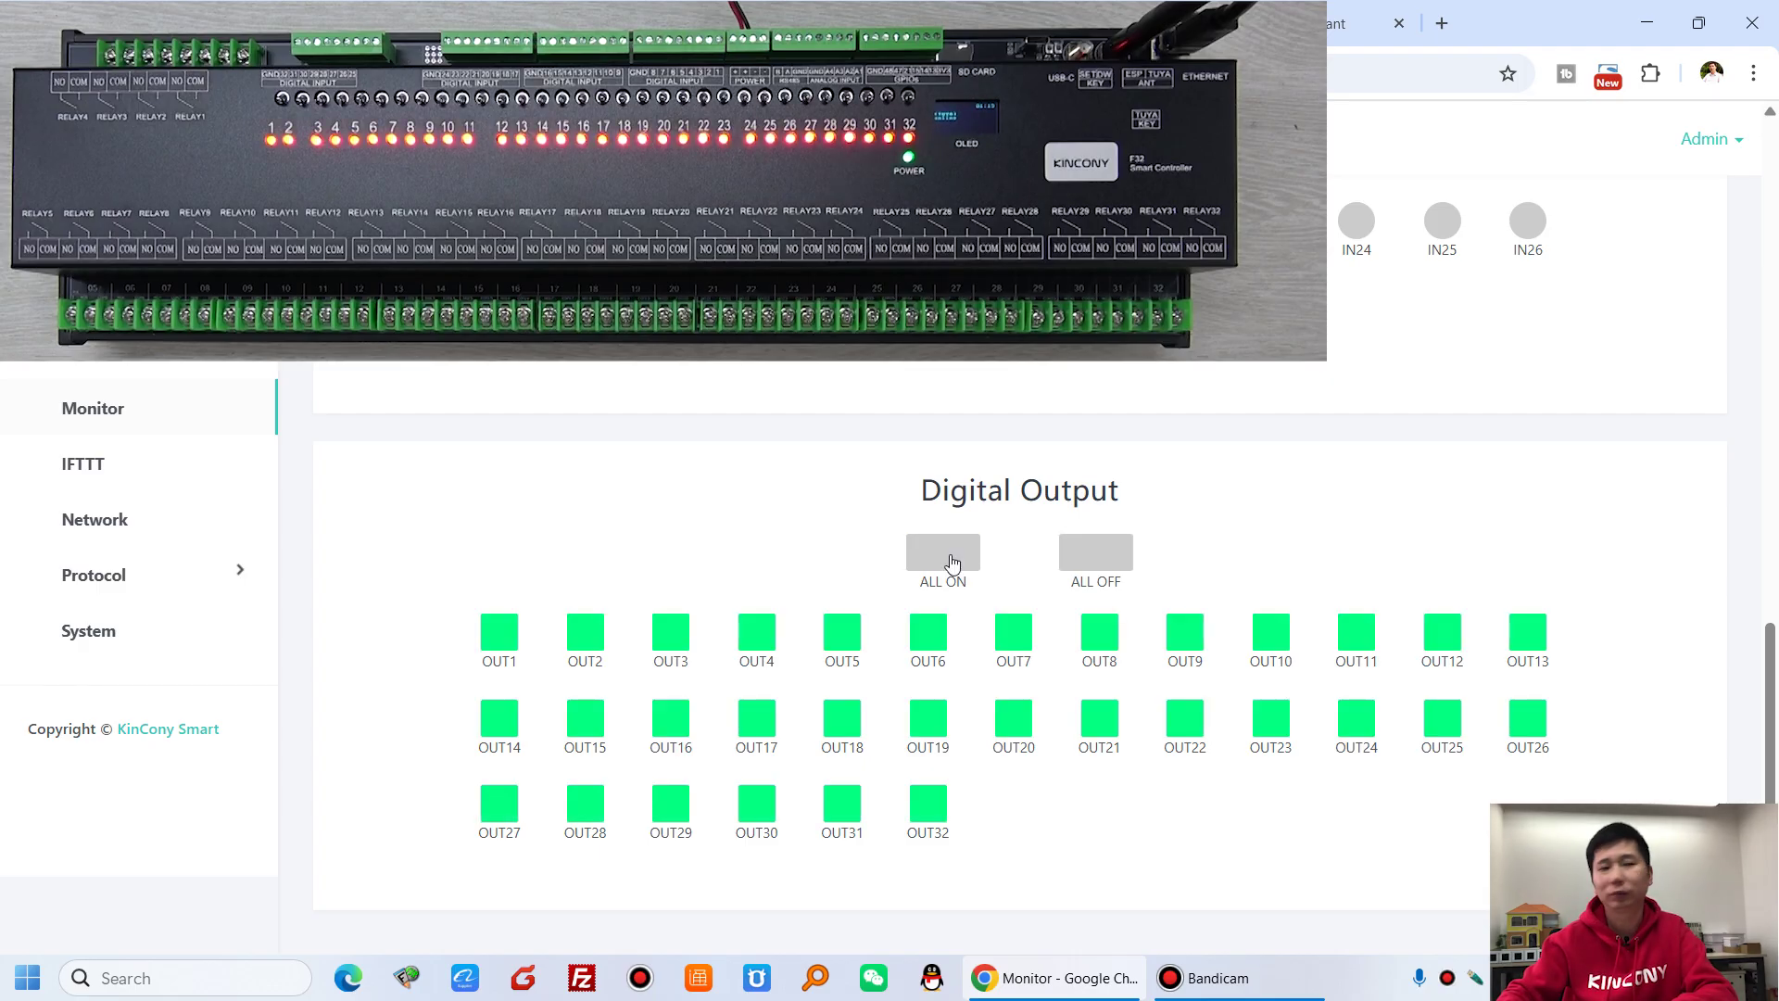
click(1091, 559)
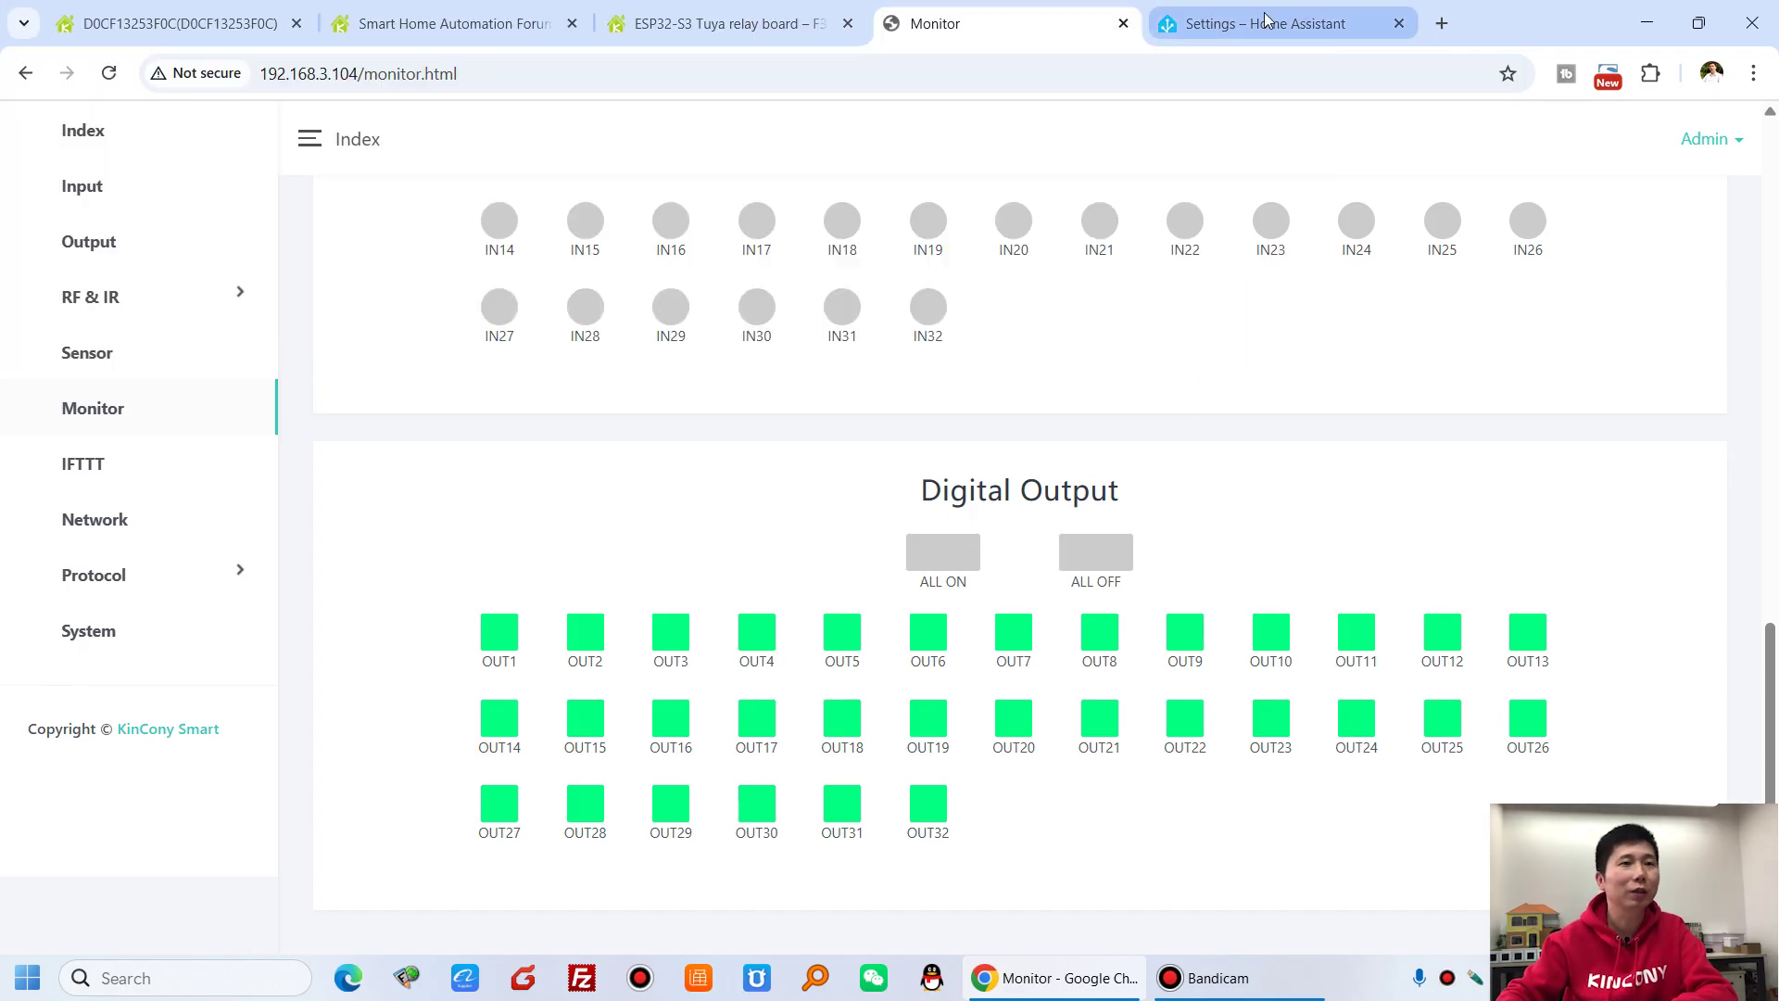
click(1282, 23)
scroll(1219, 477, down, 15)
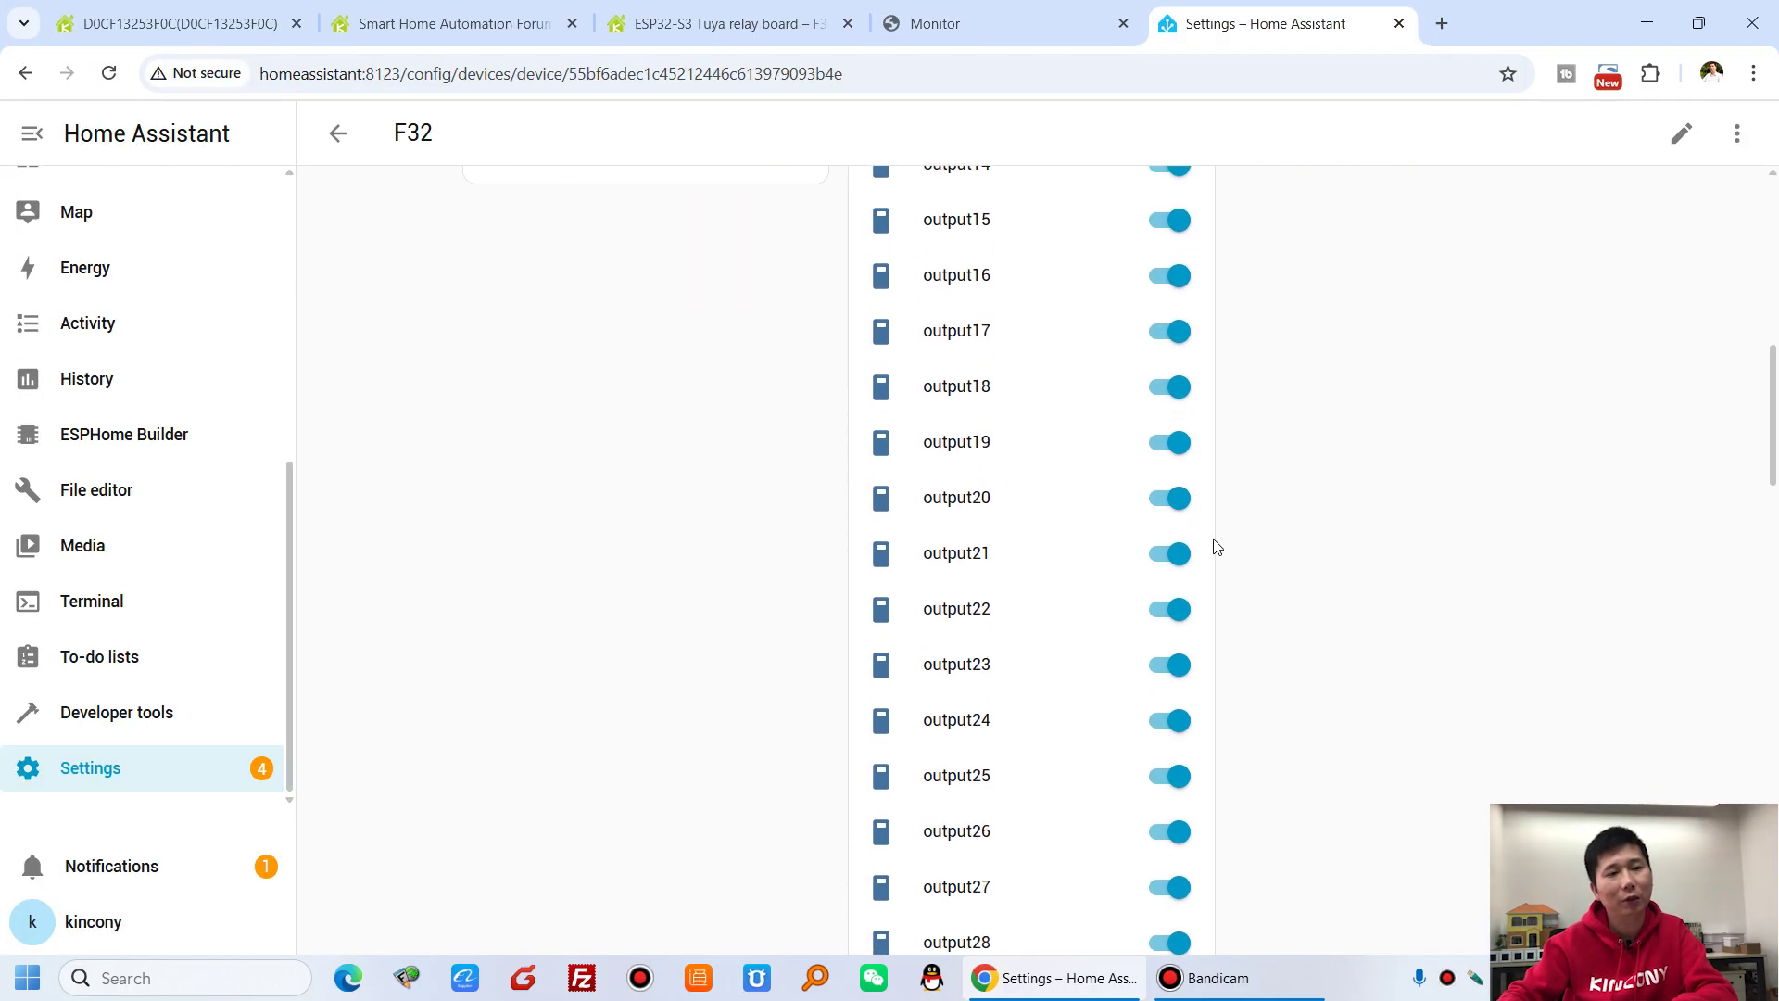
scroll(1178, 593, up, 16)
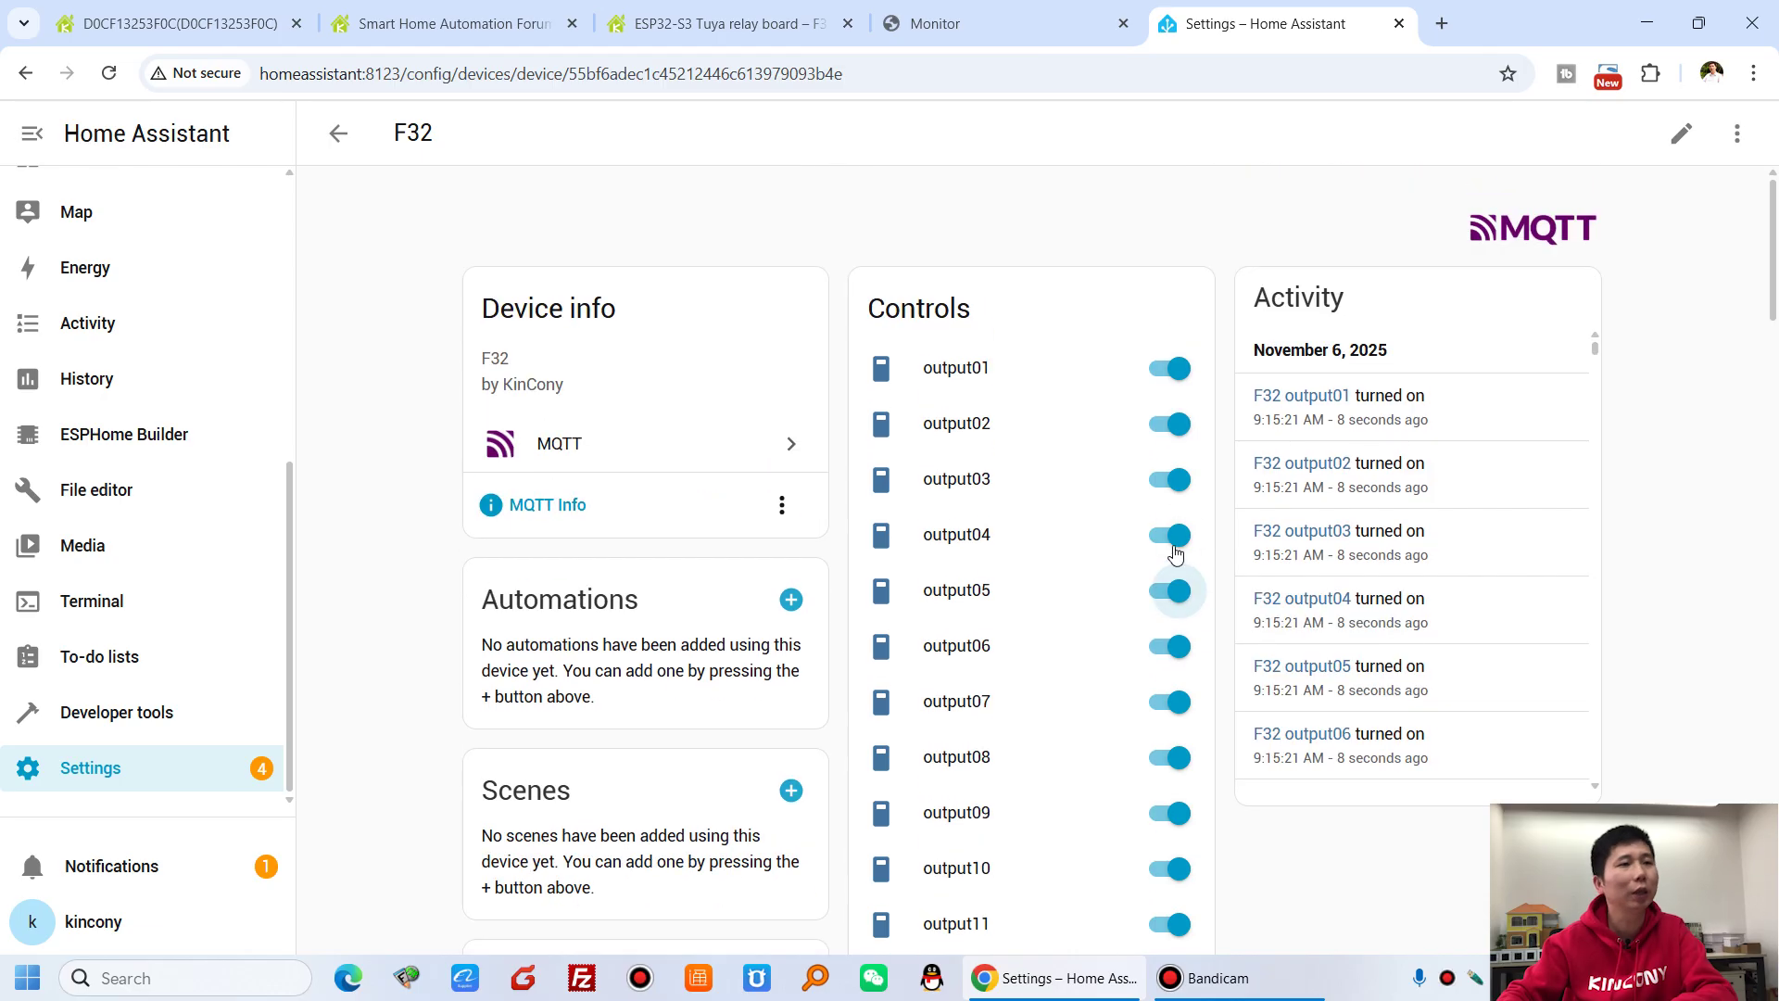
click(184, 23)
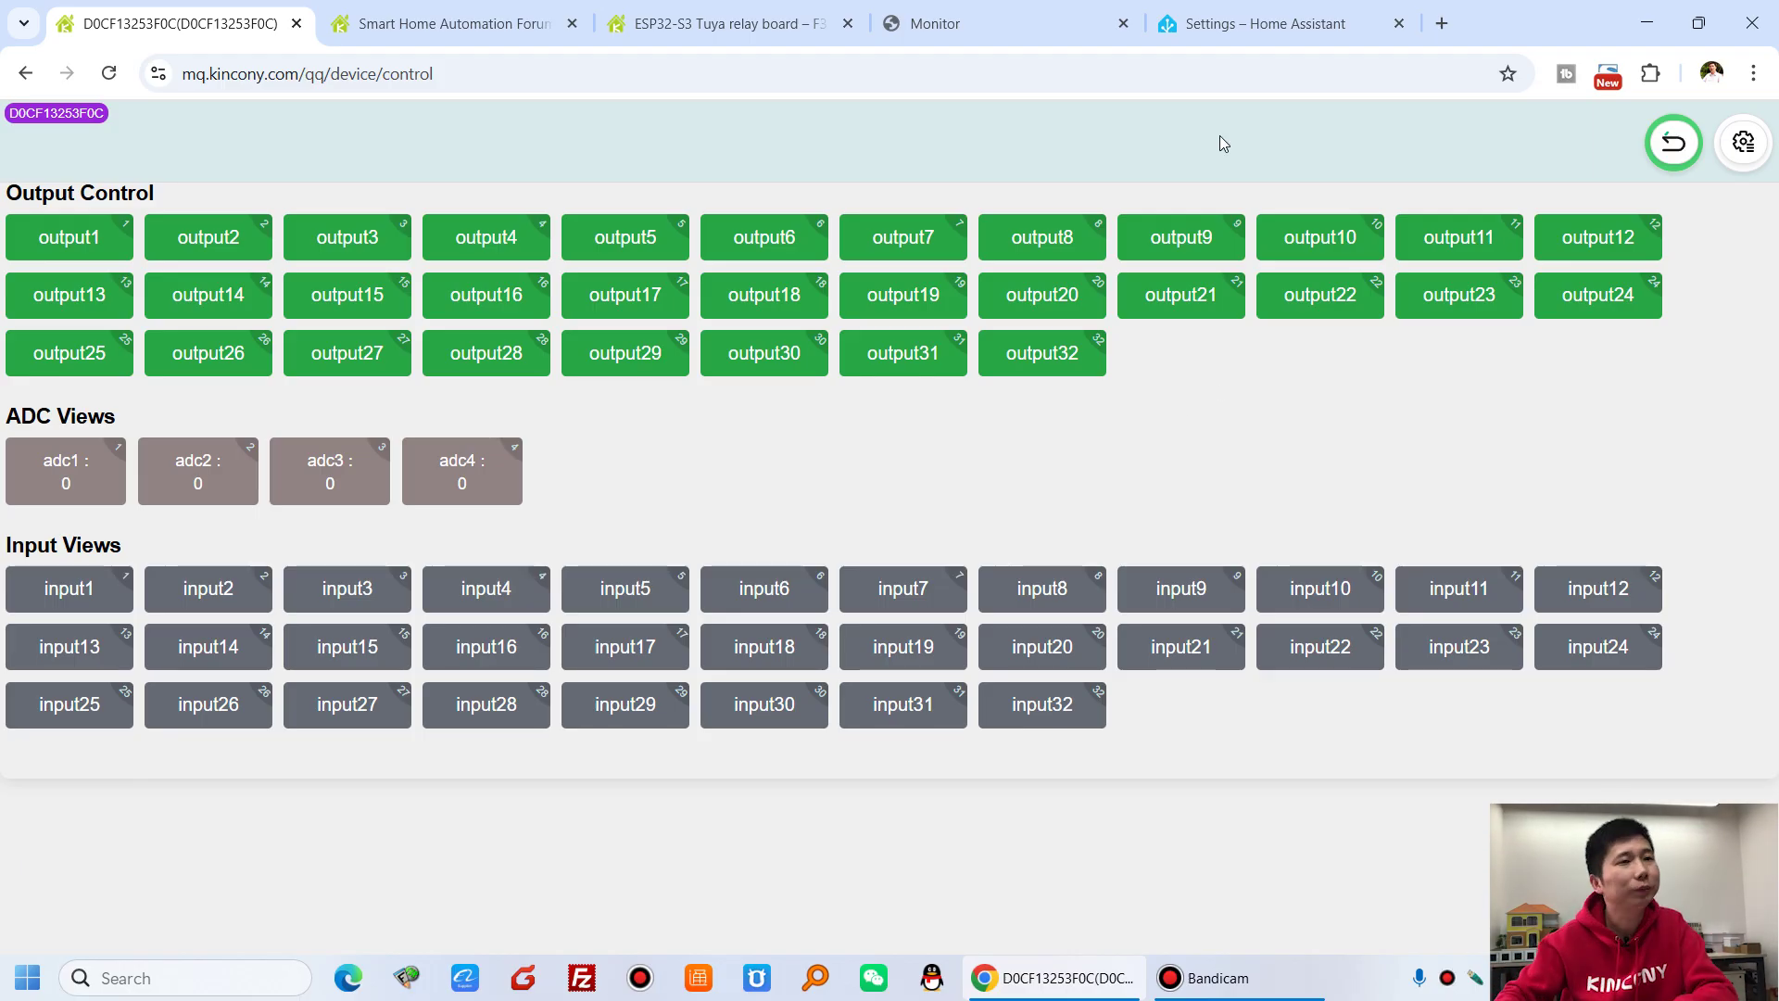
click(1026, 19)
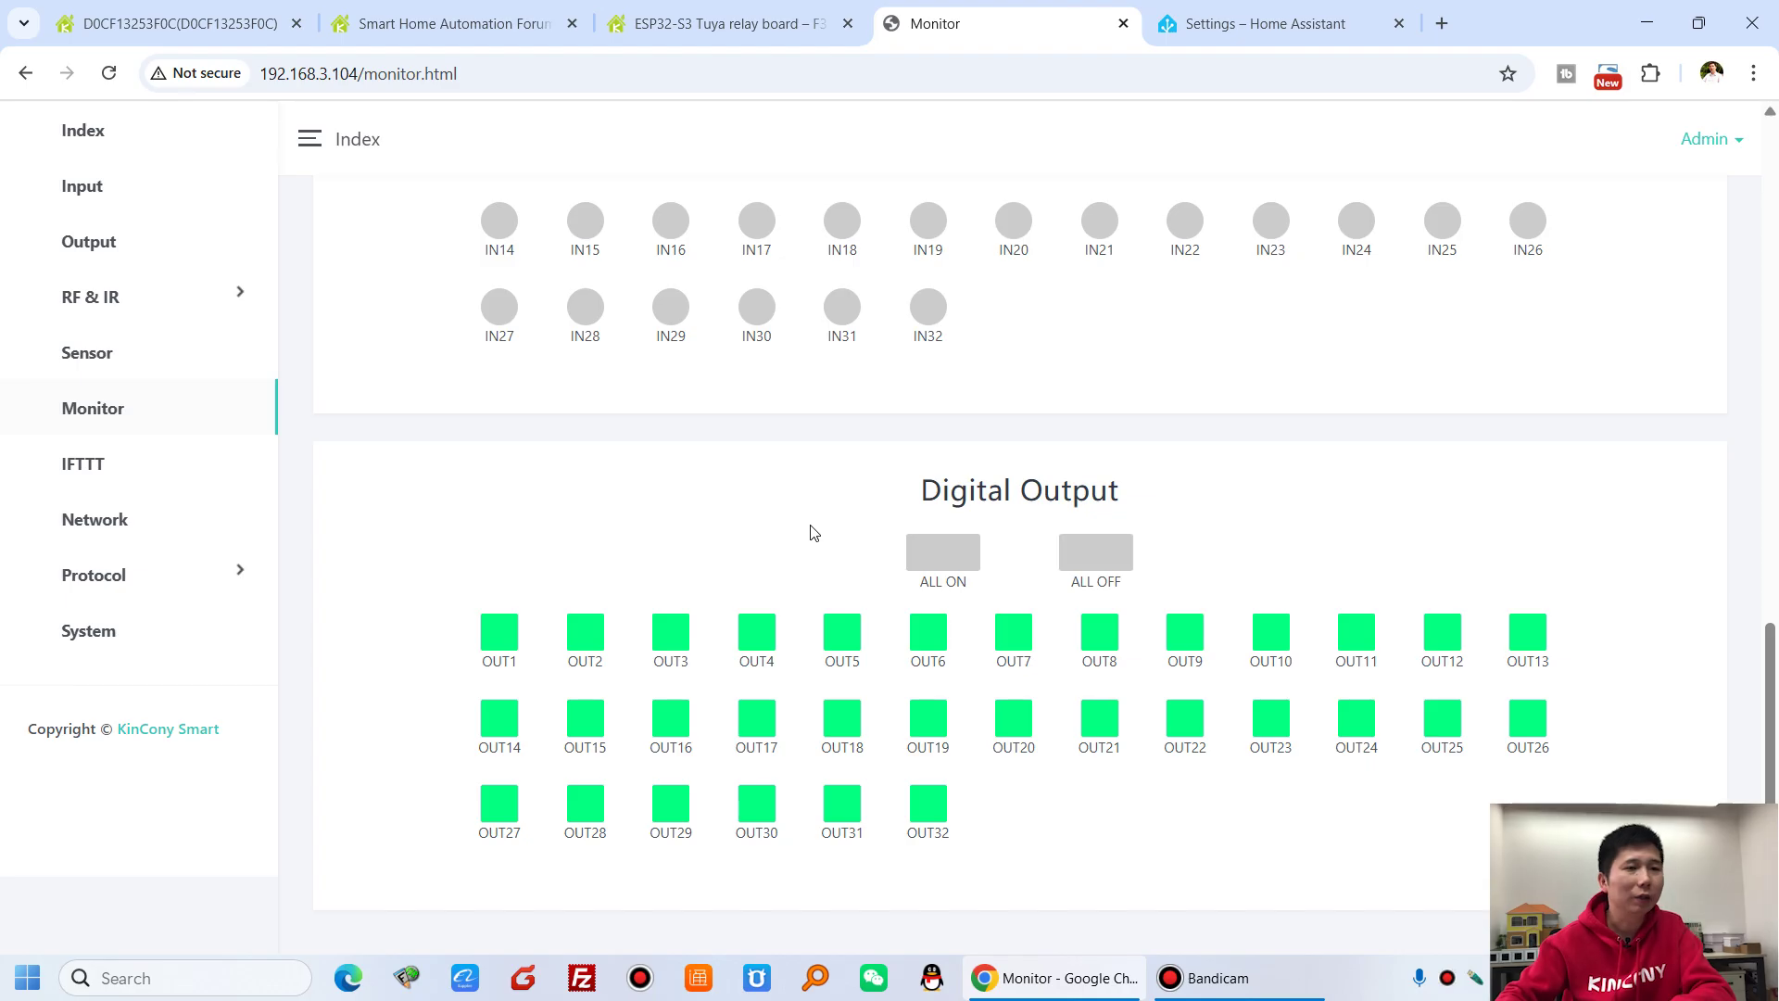
- Scroll back up the Monitor page and open IFTTT Setting, showing 128 disabled rules
scroll(971, 649, up, 5)
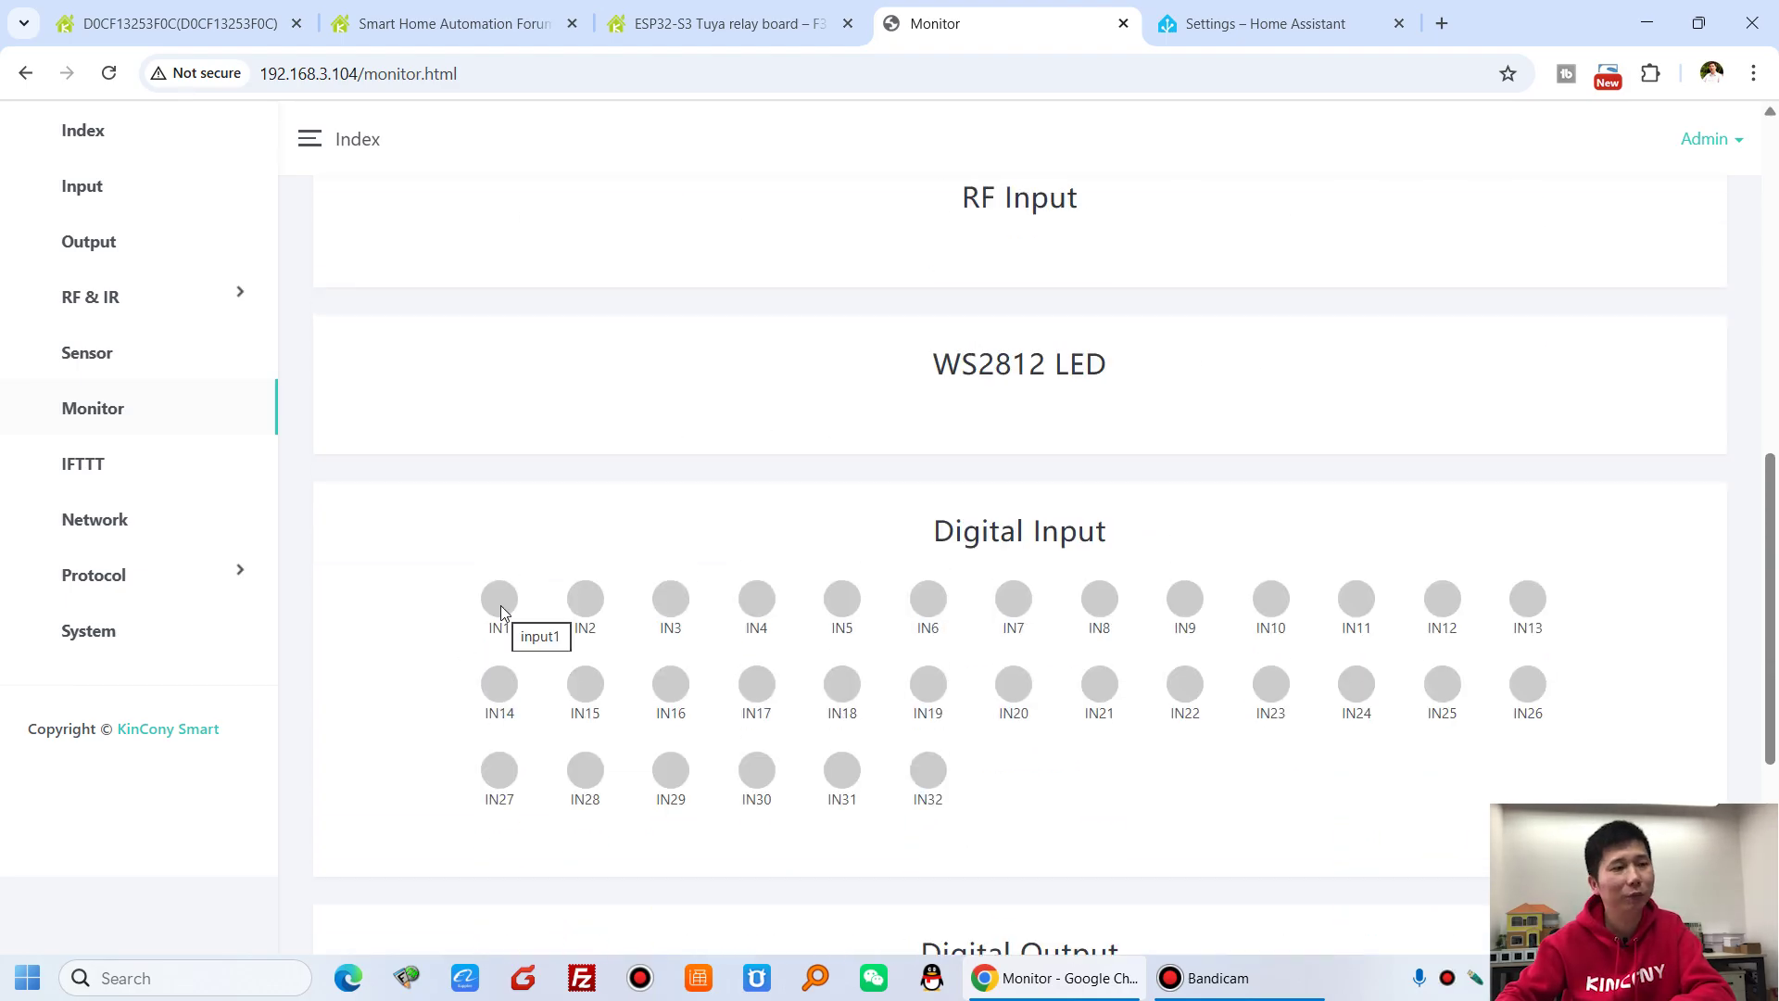
scroll(501, 612, up, 6)
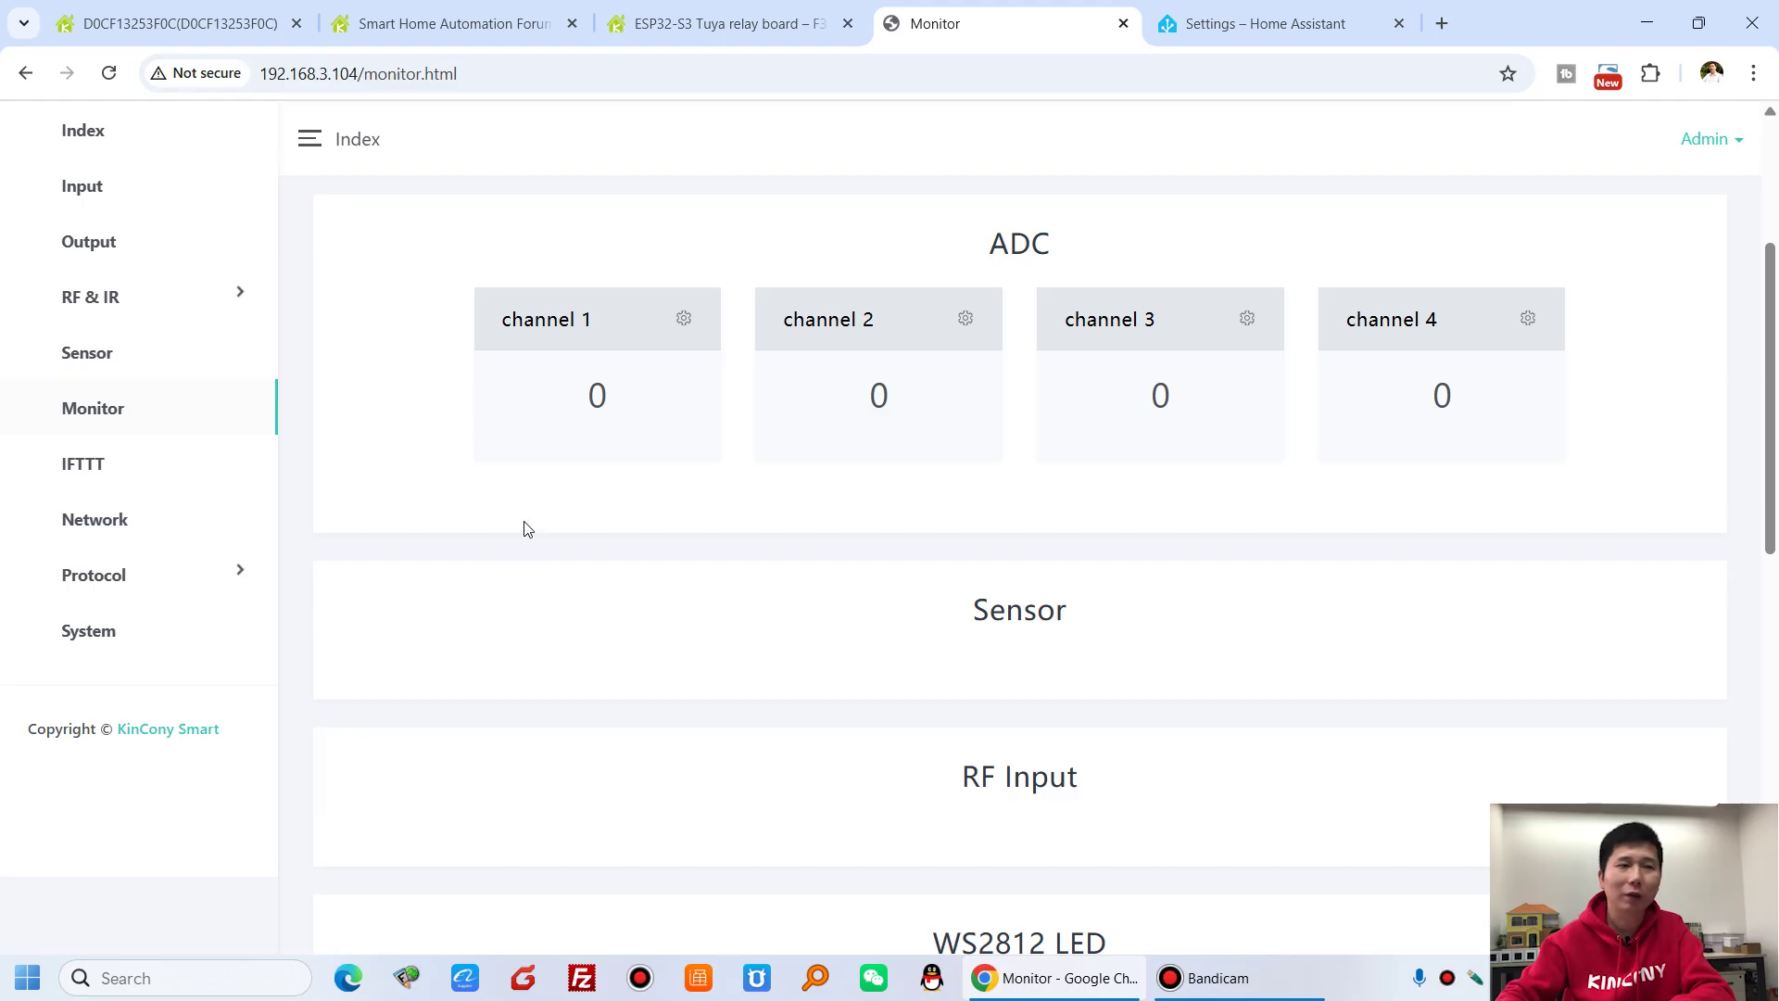
click(131, 471)
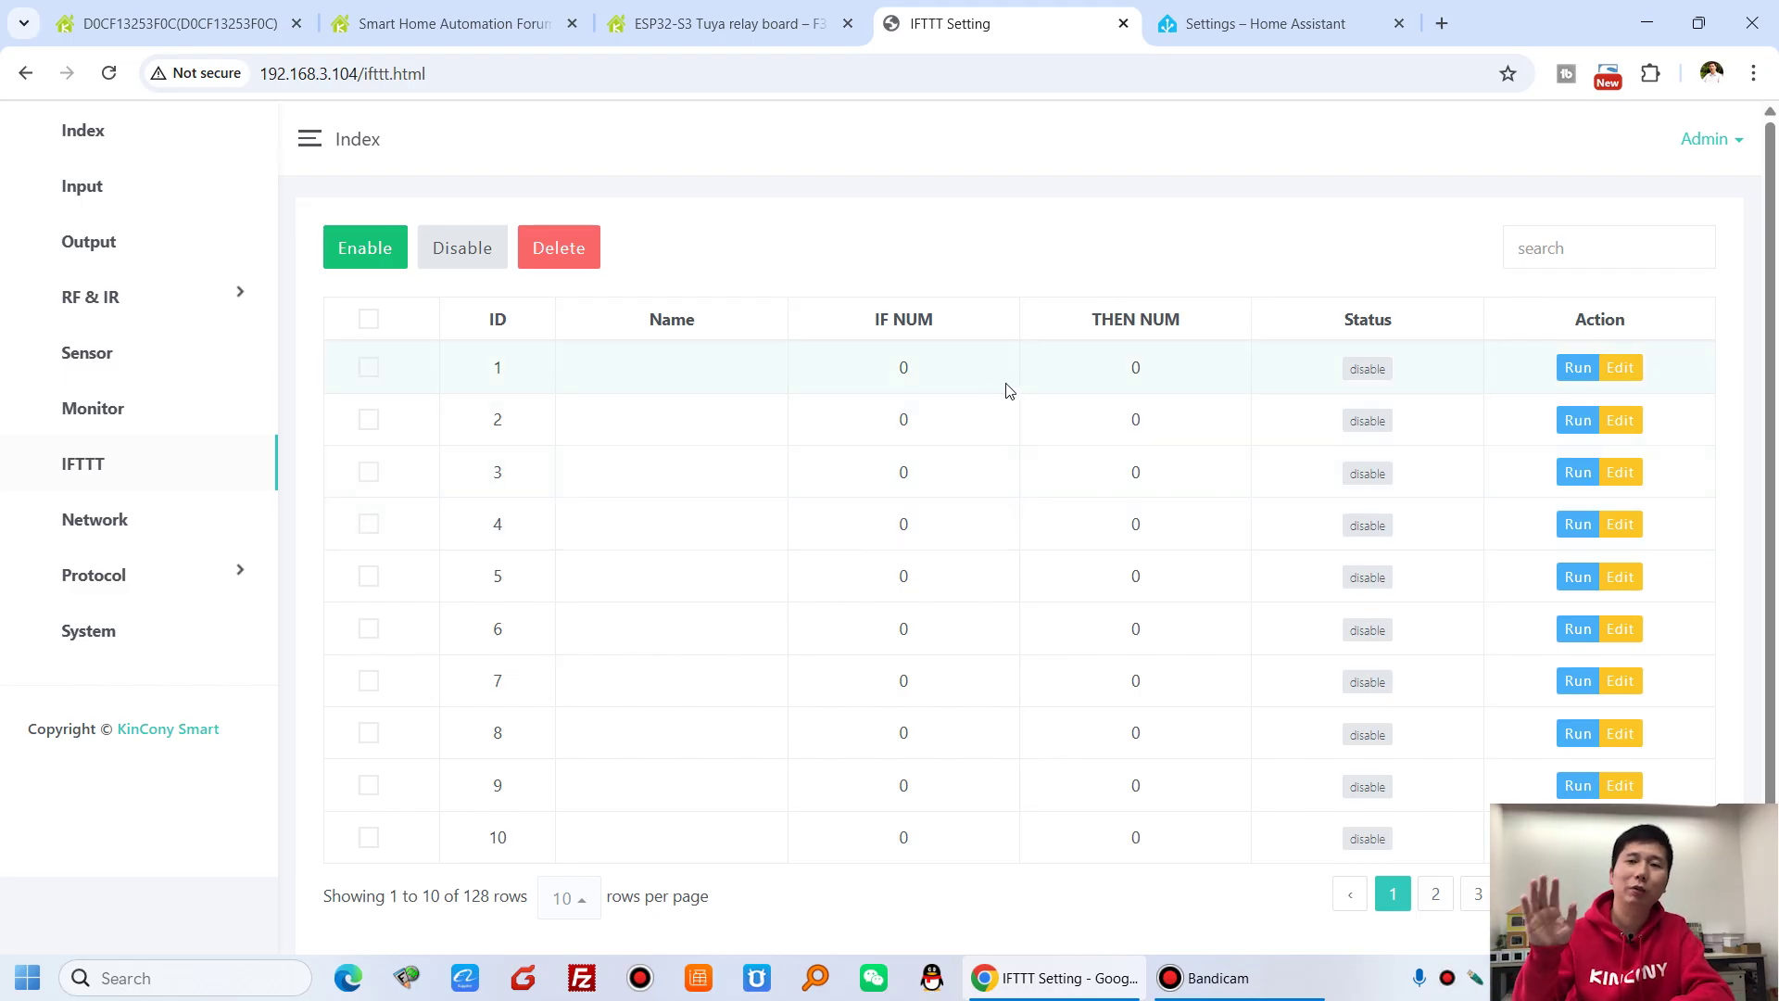
click(1617, 370)
scroll(1123, 575, down, 3)
scroll(1086, 563, up, 3)
click(450, 675)
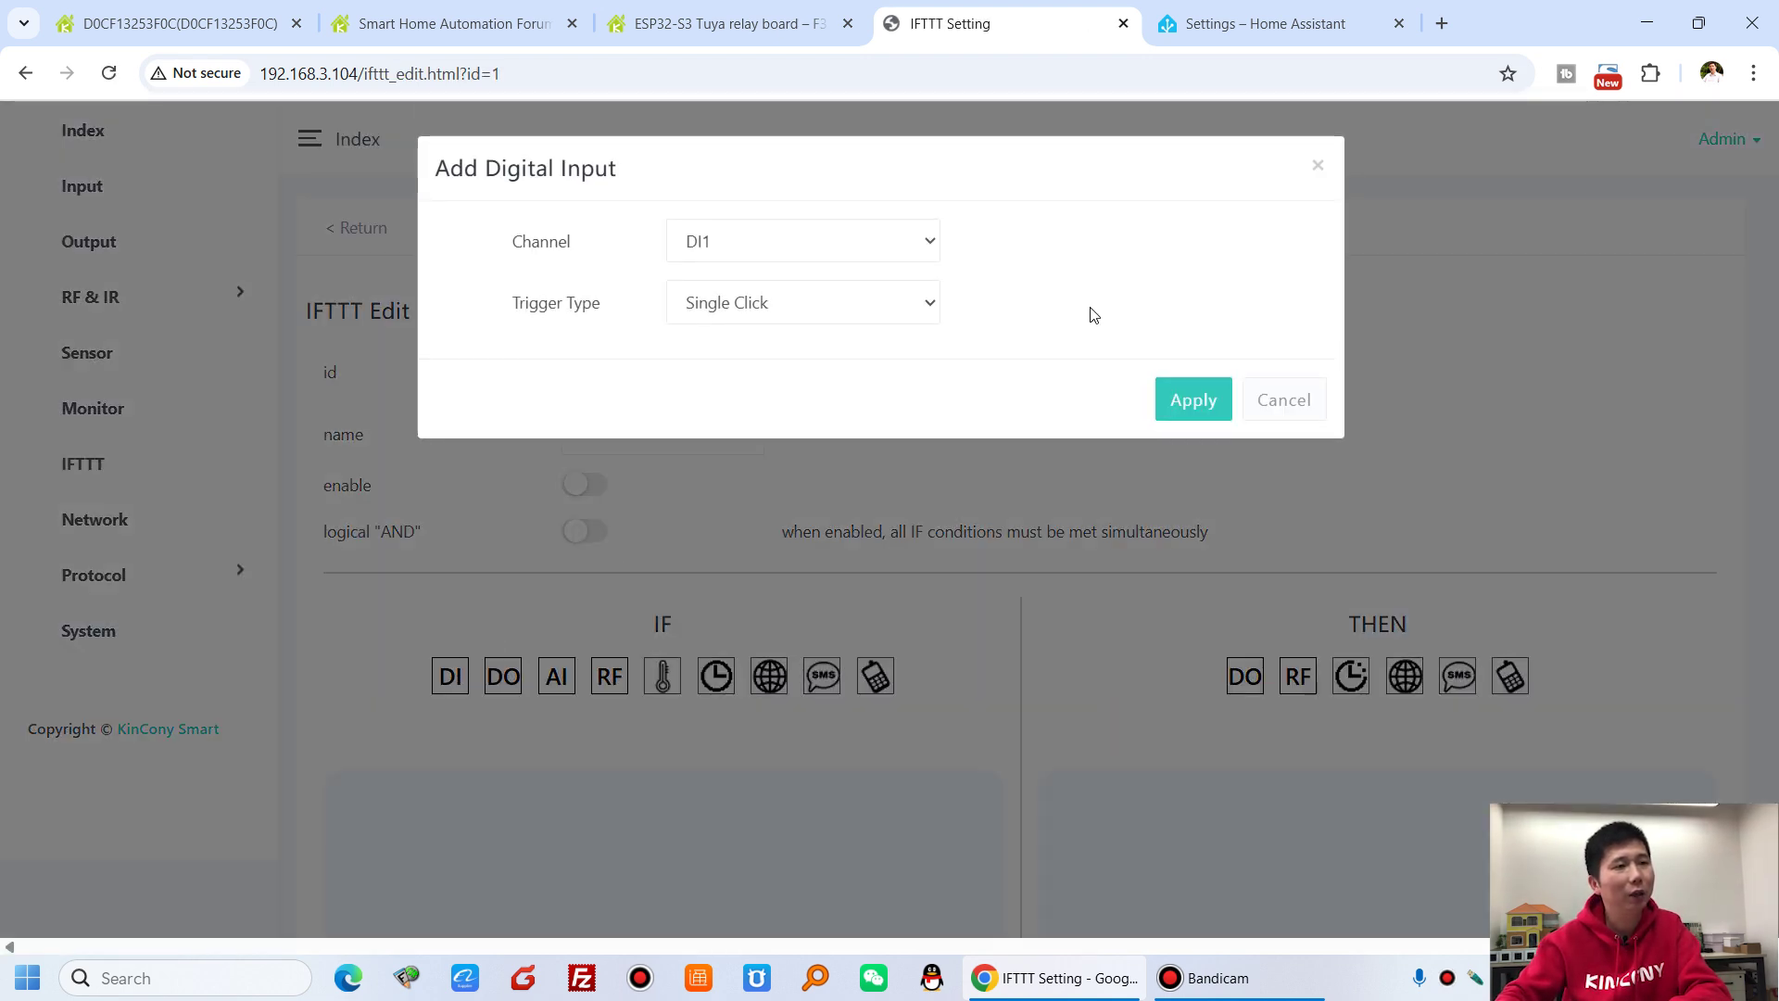
click(1269, 400)
click(1245, 672)
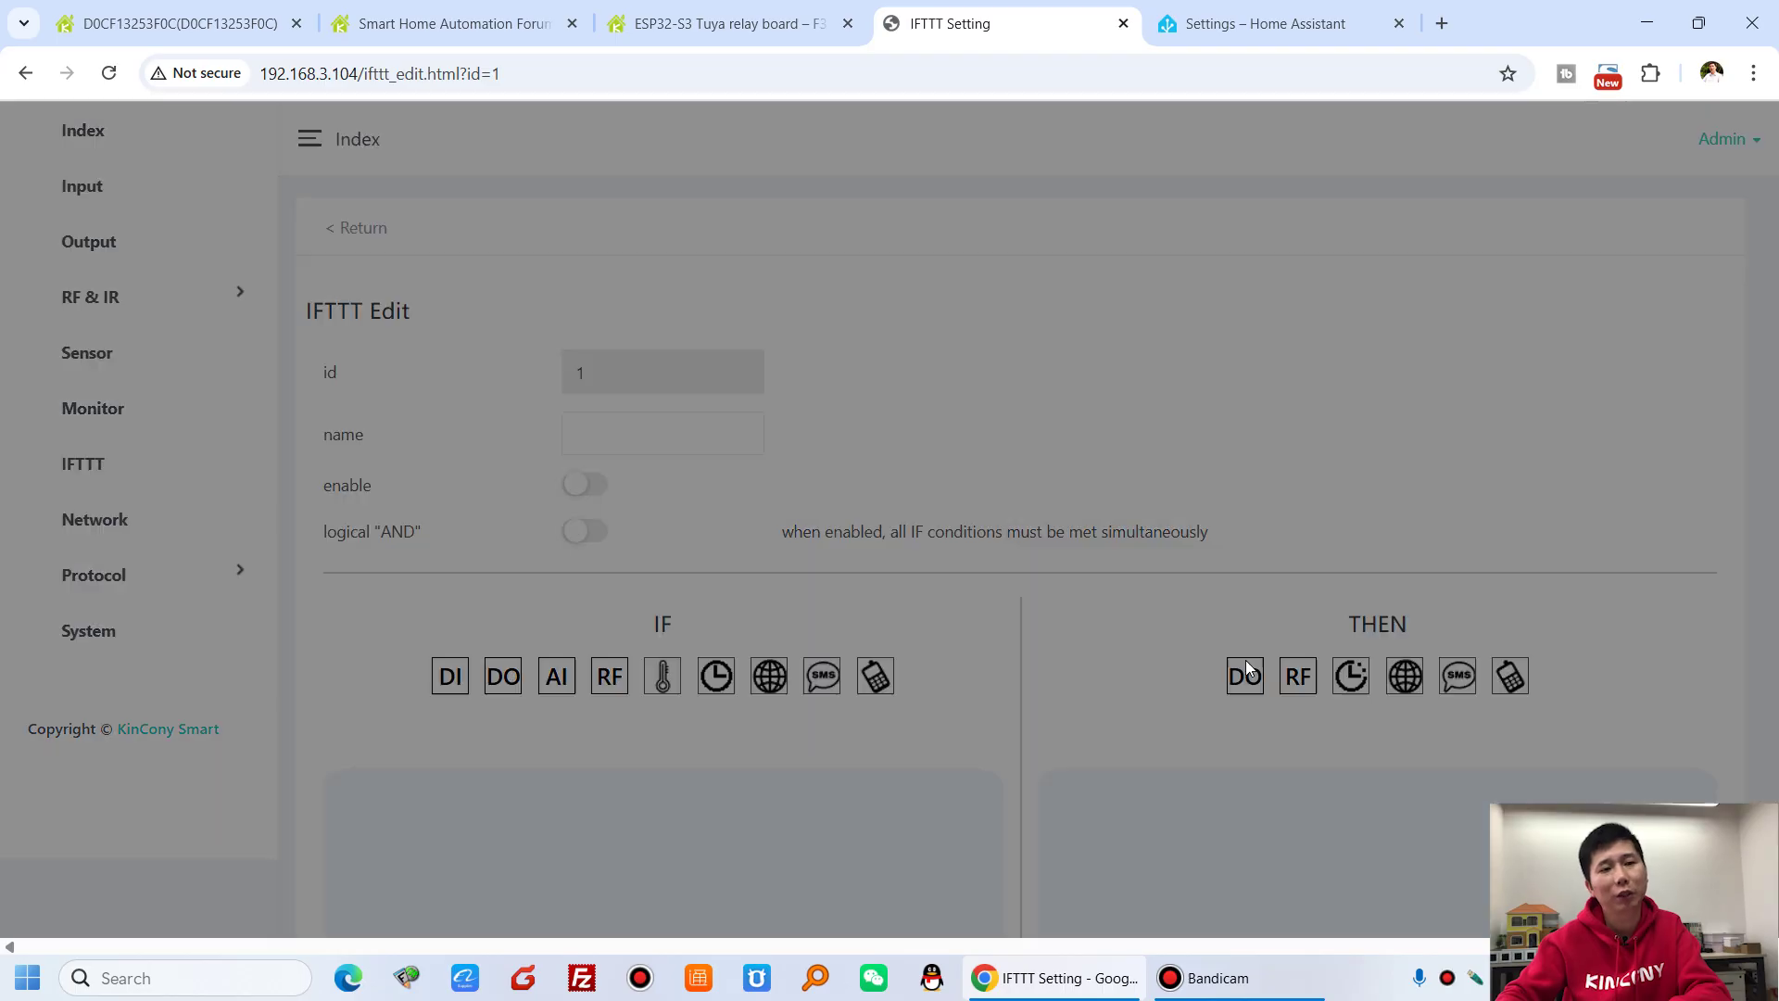
click(1298, 469)
scroll(980, 555, down, 2)
scroll(990, 555, up, 2)
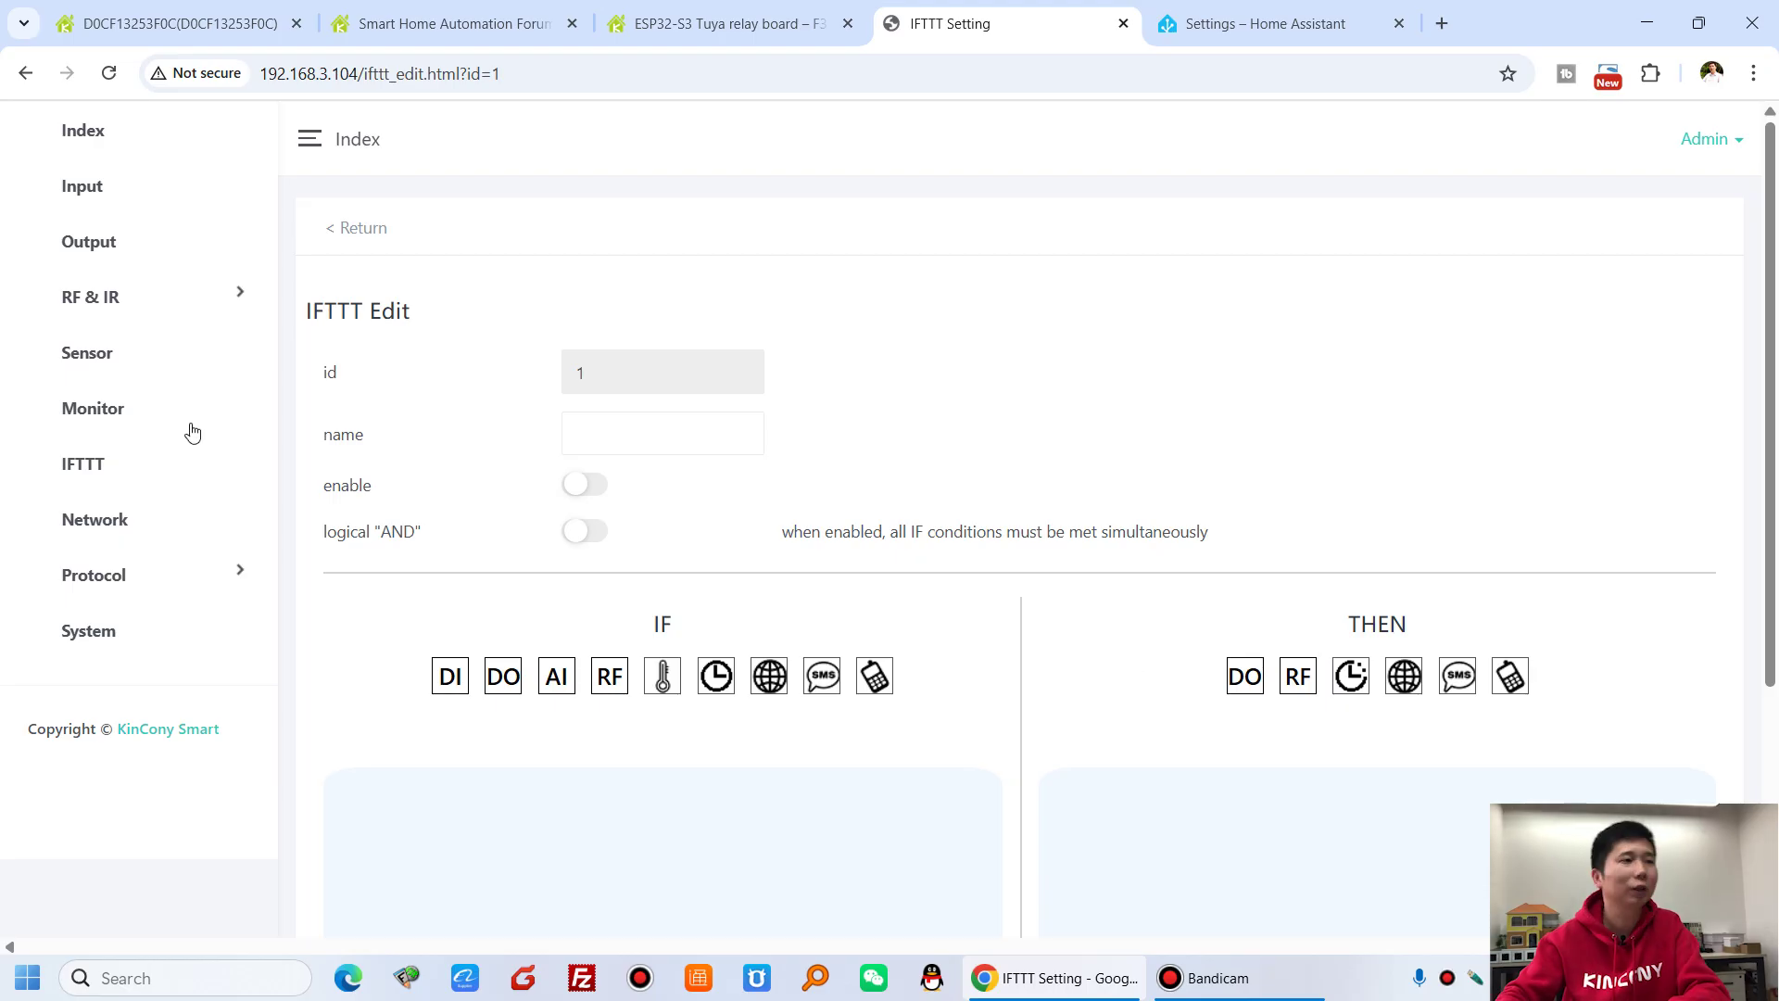
click(360, 225)
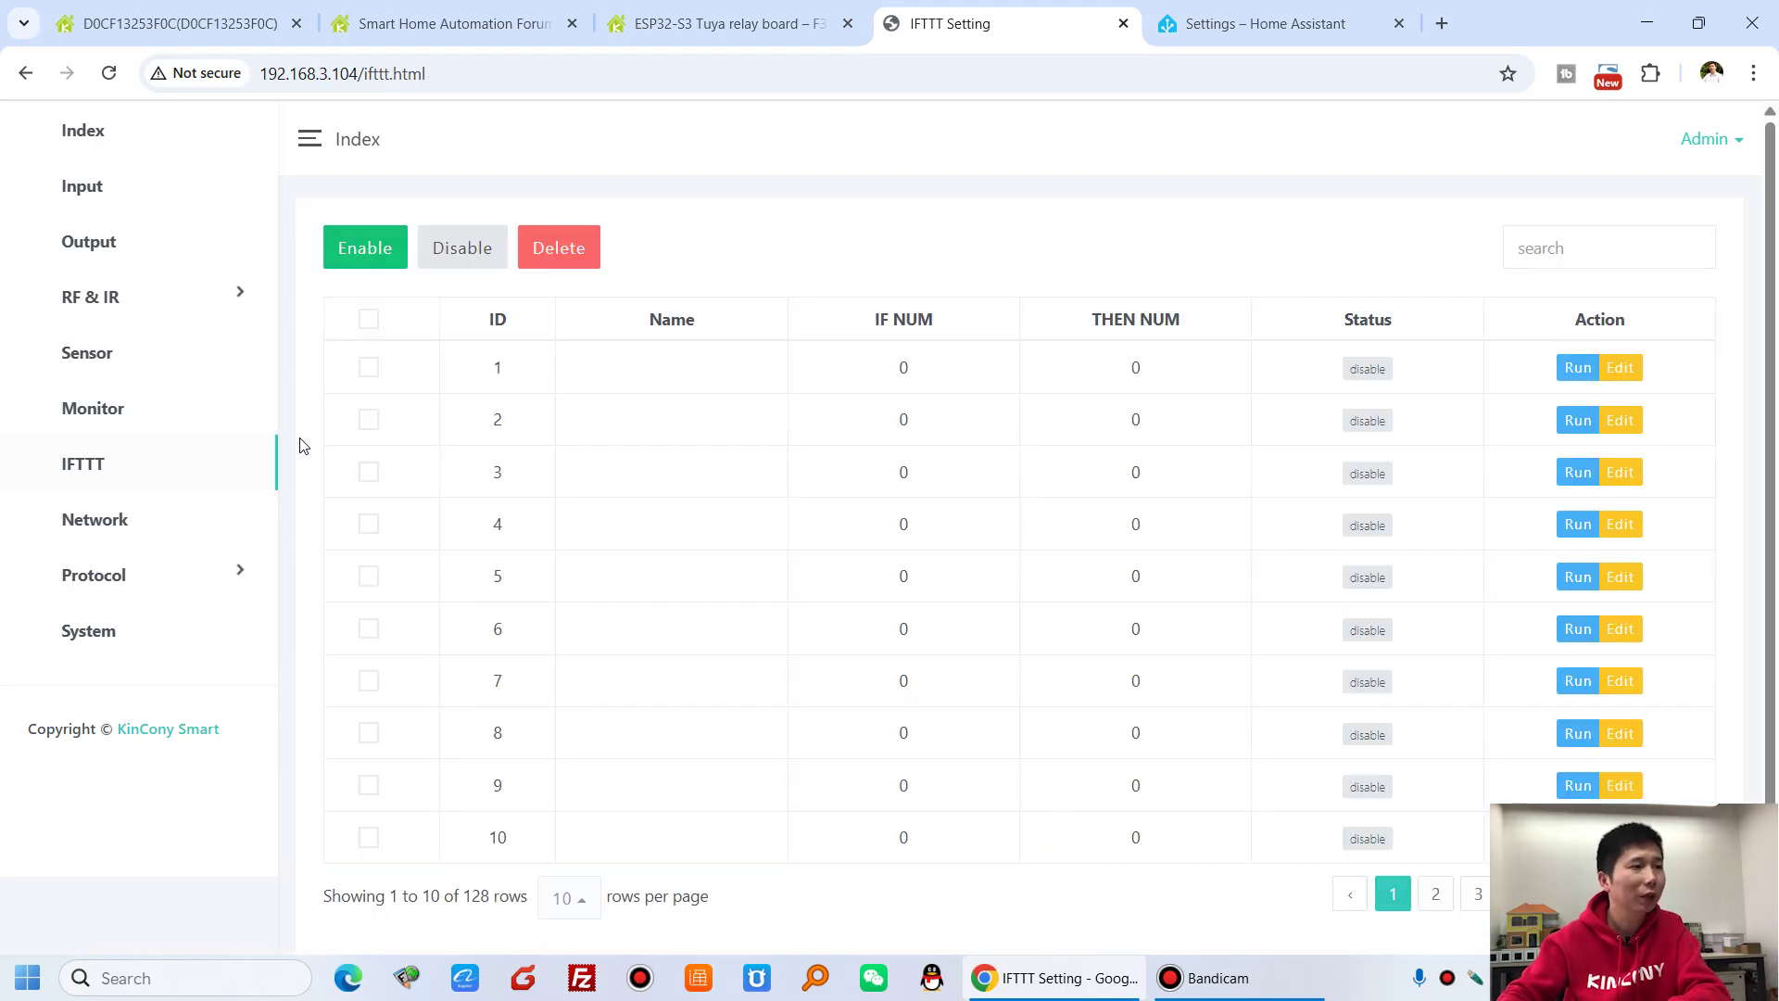
- Review Network settings: LAN on DHCP at 192.168.3.104, WIFI in AP mode, and the GSM section
click(141, 526)
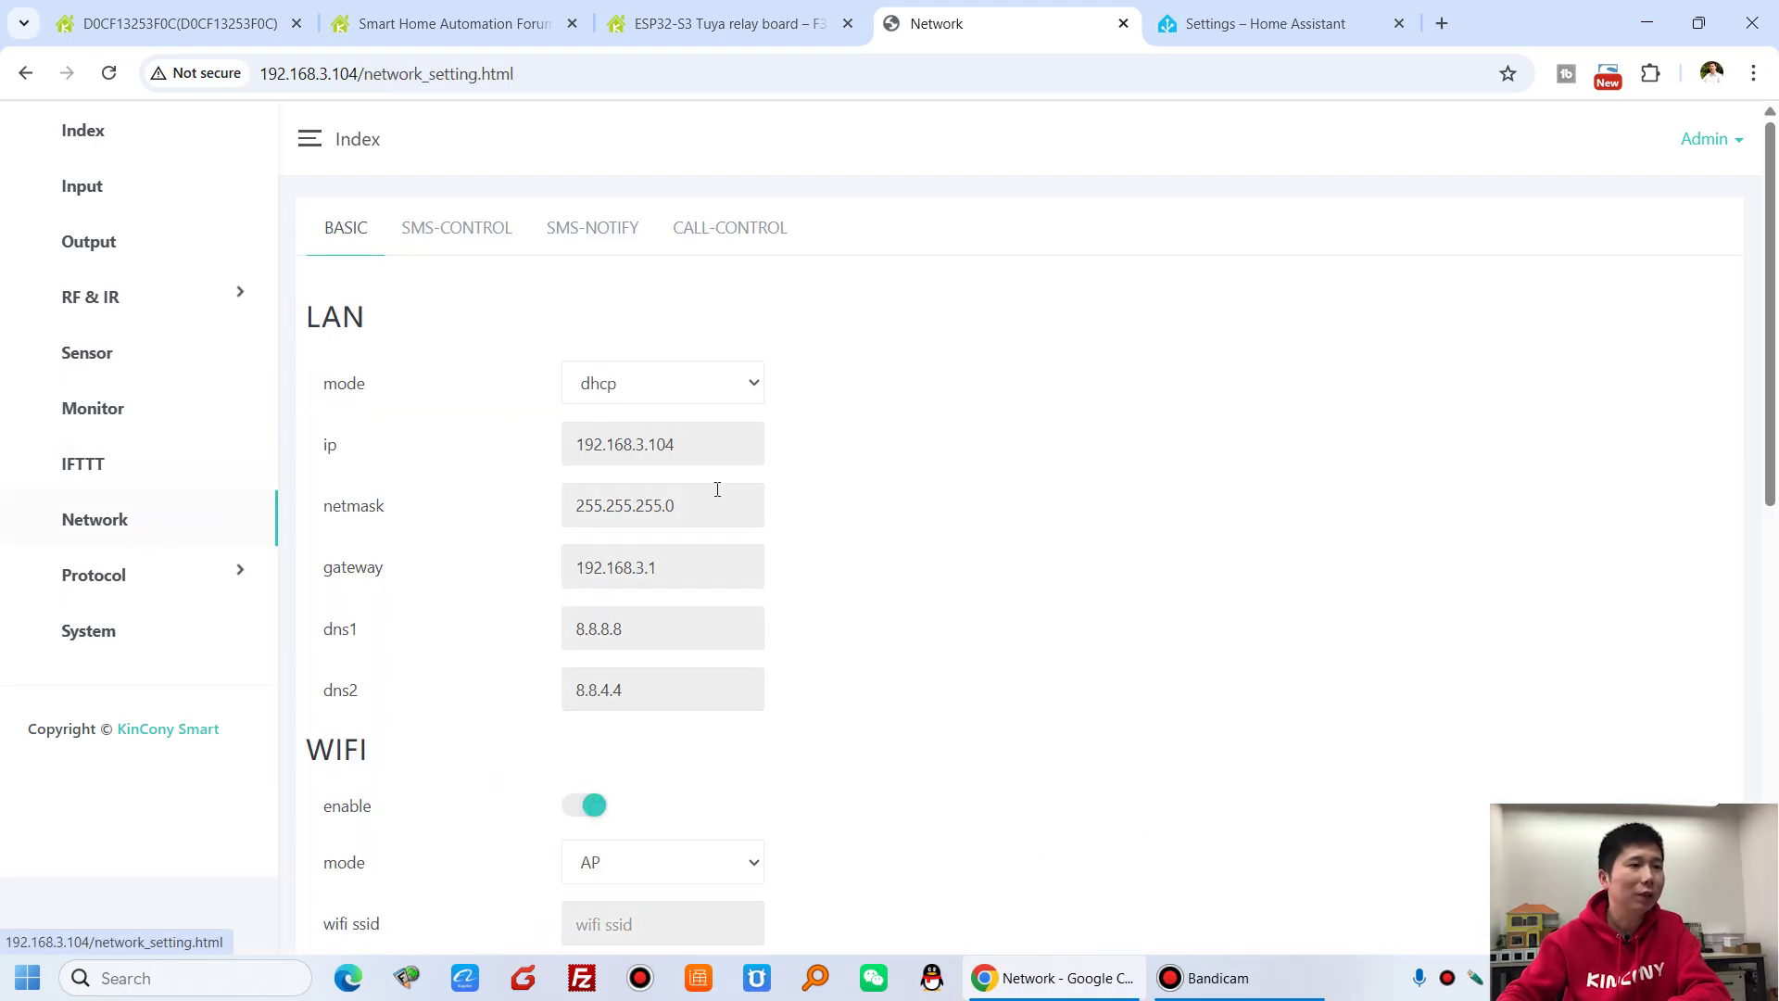
scroll(765, 493, down, 5)
scroll(765, 492, down, 4)
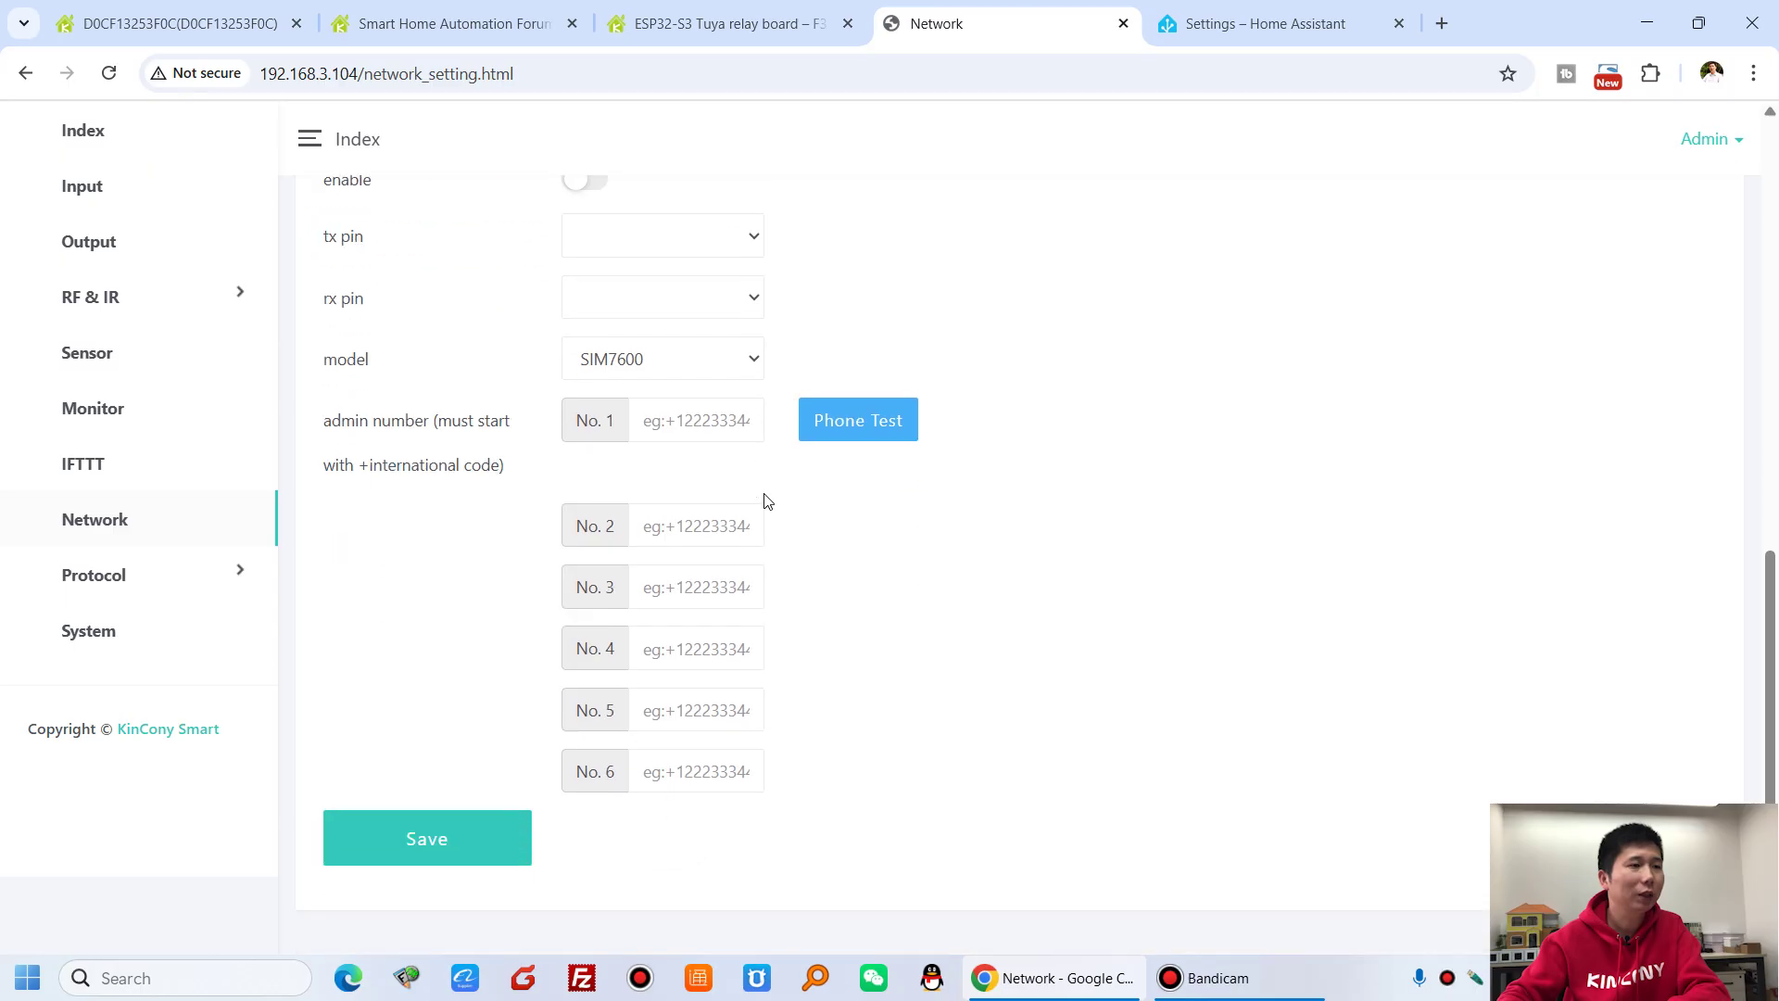
scroll(766, 500, up, 7)
scroll(658, 604, down, 4)
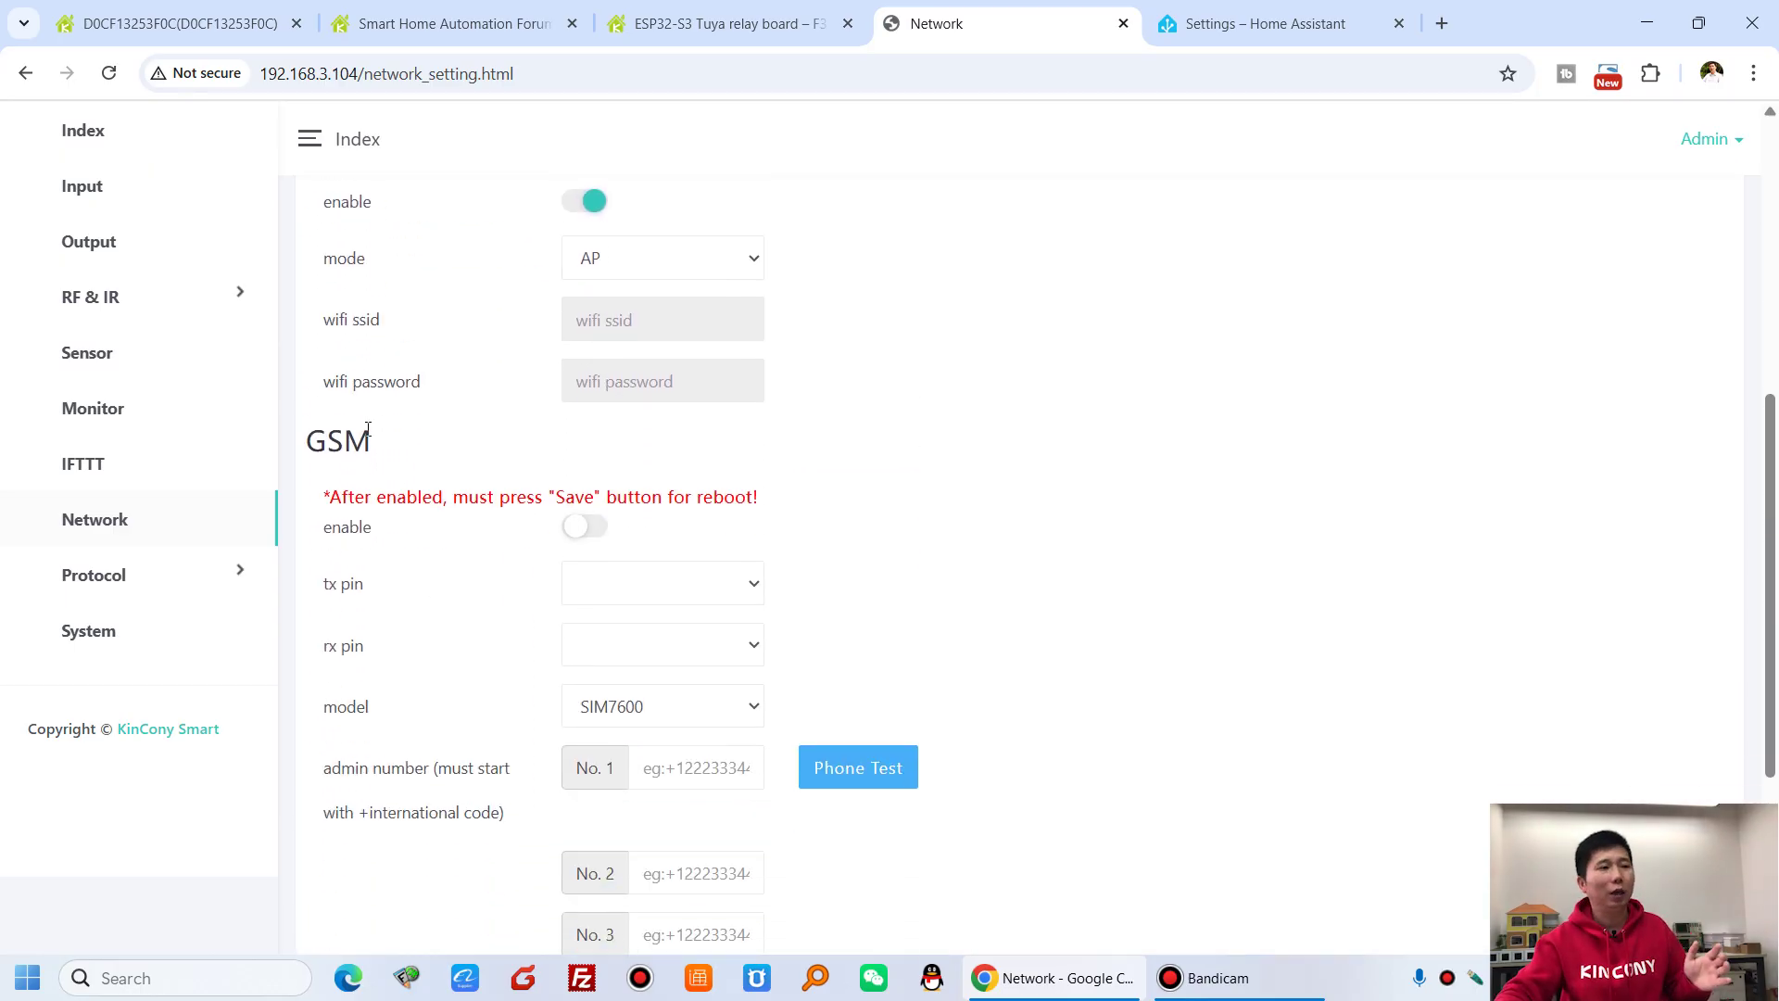
drag(316, 441, 385, 436)
click(414, 439)
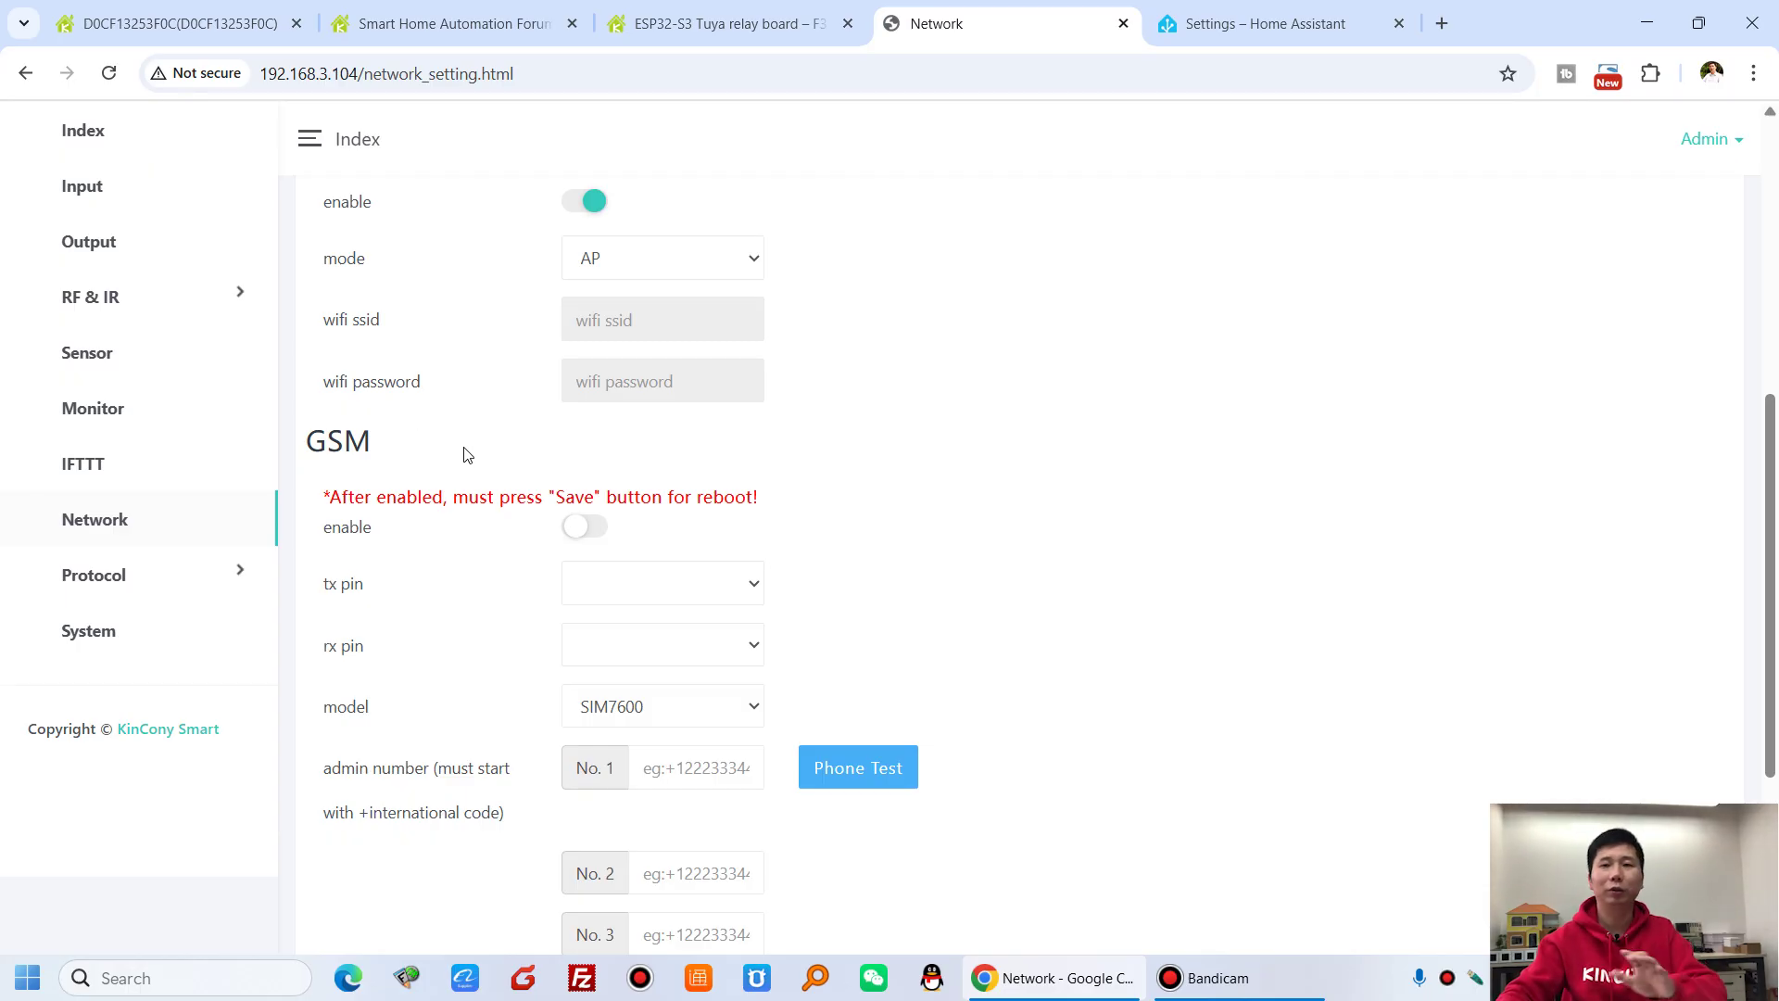
scroll(656, 505, up, 6)
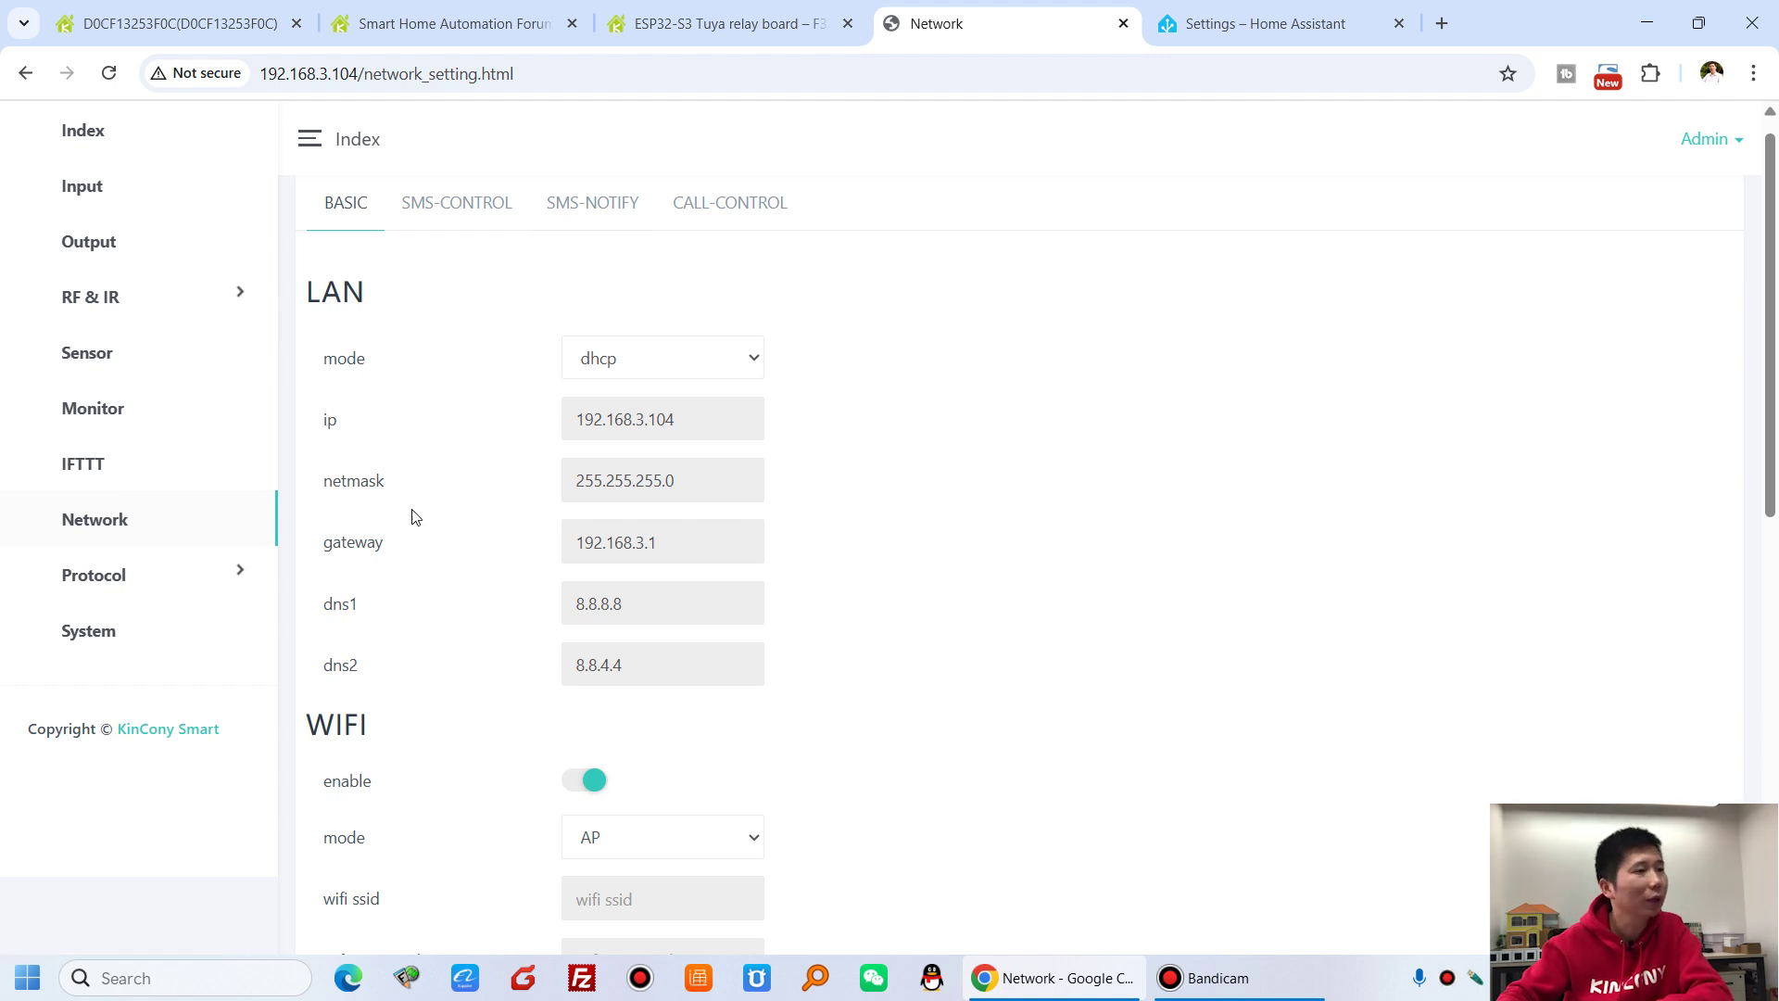
- Expand Protocol and look through the General protocol page with its MQTT settings
click(146, 575)
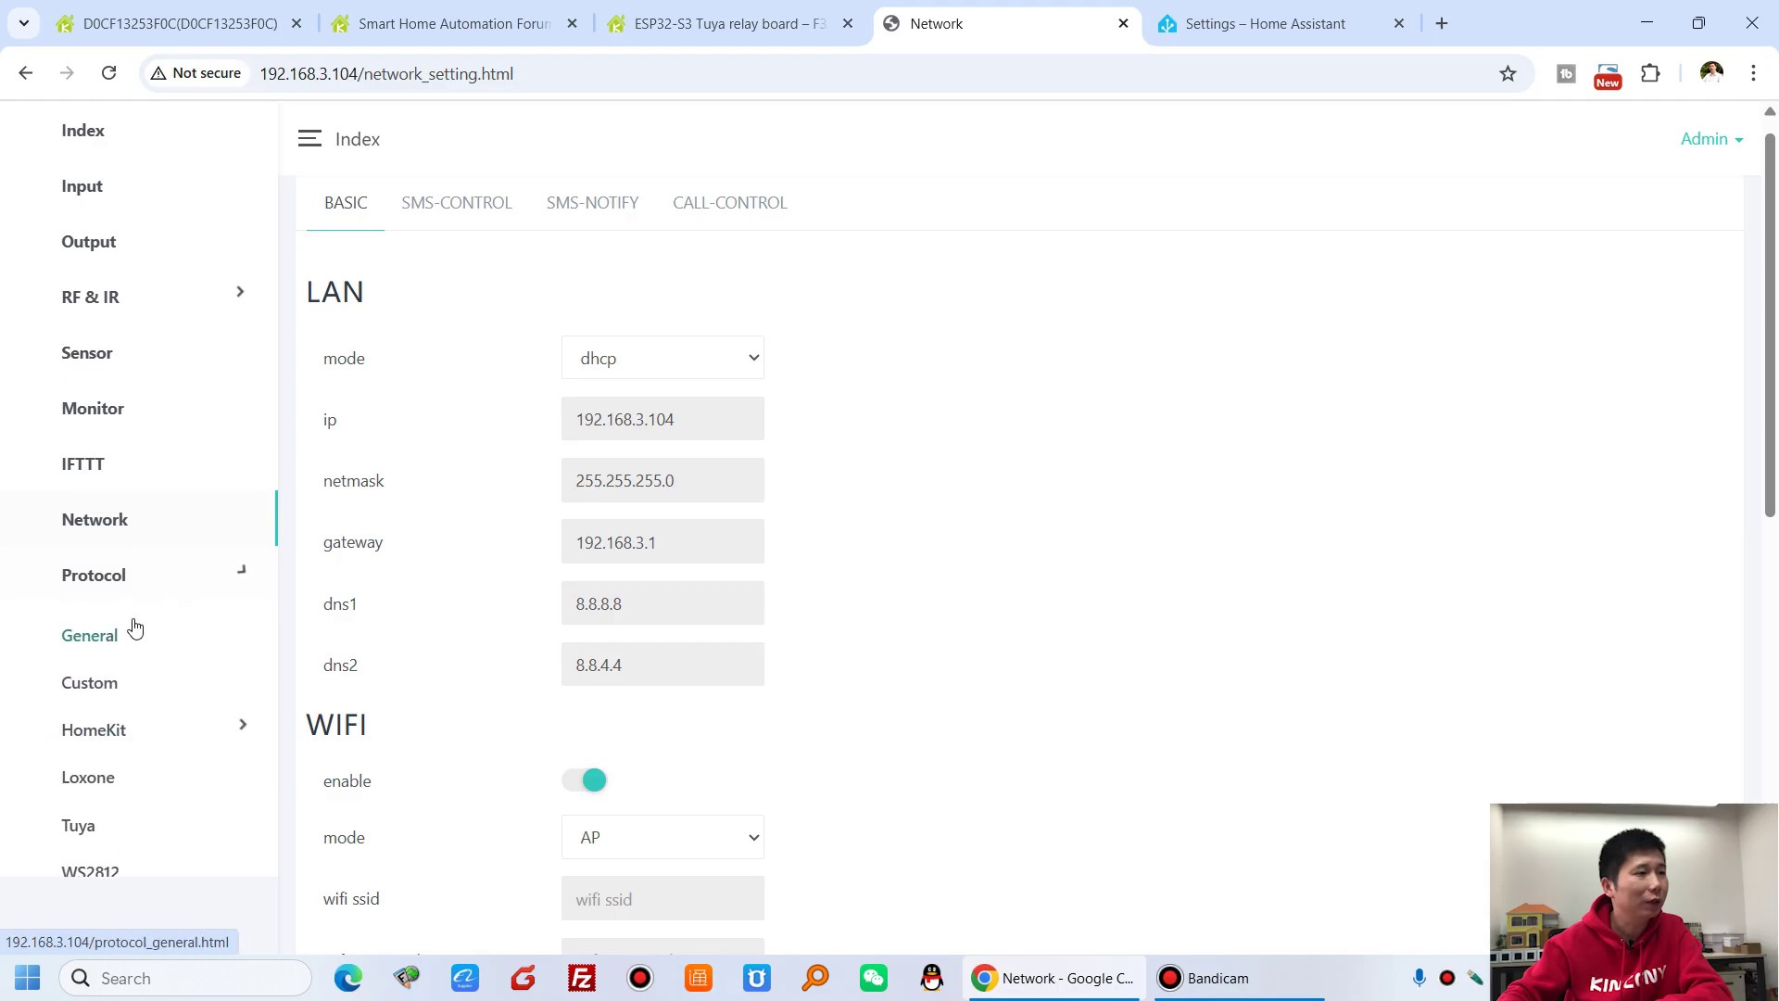
click(139, 630)
scroll(845, 505, down, 13)
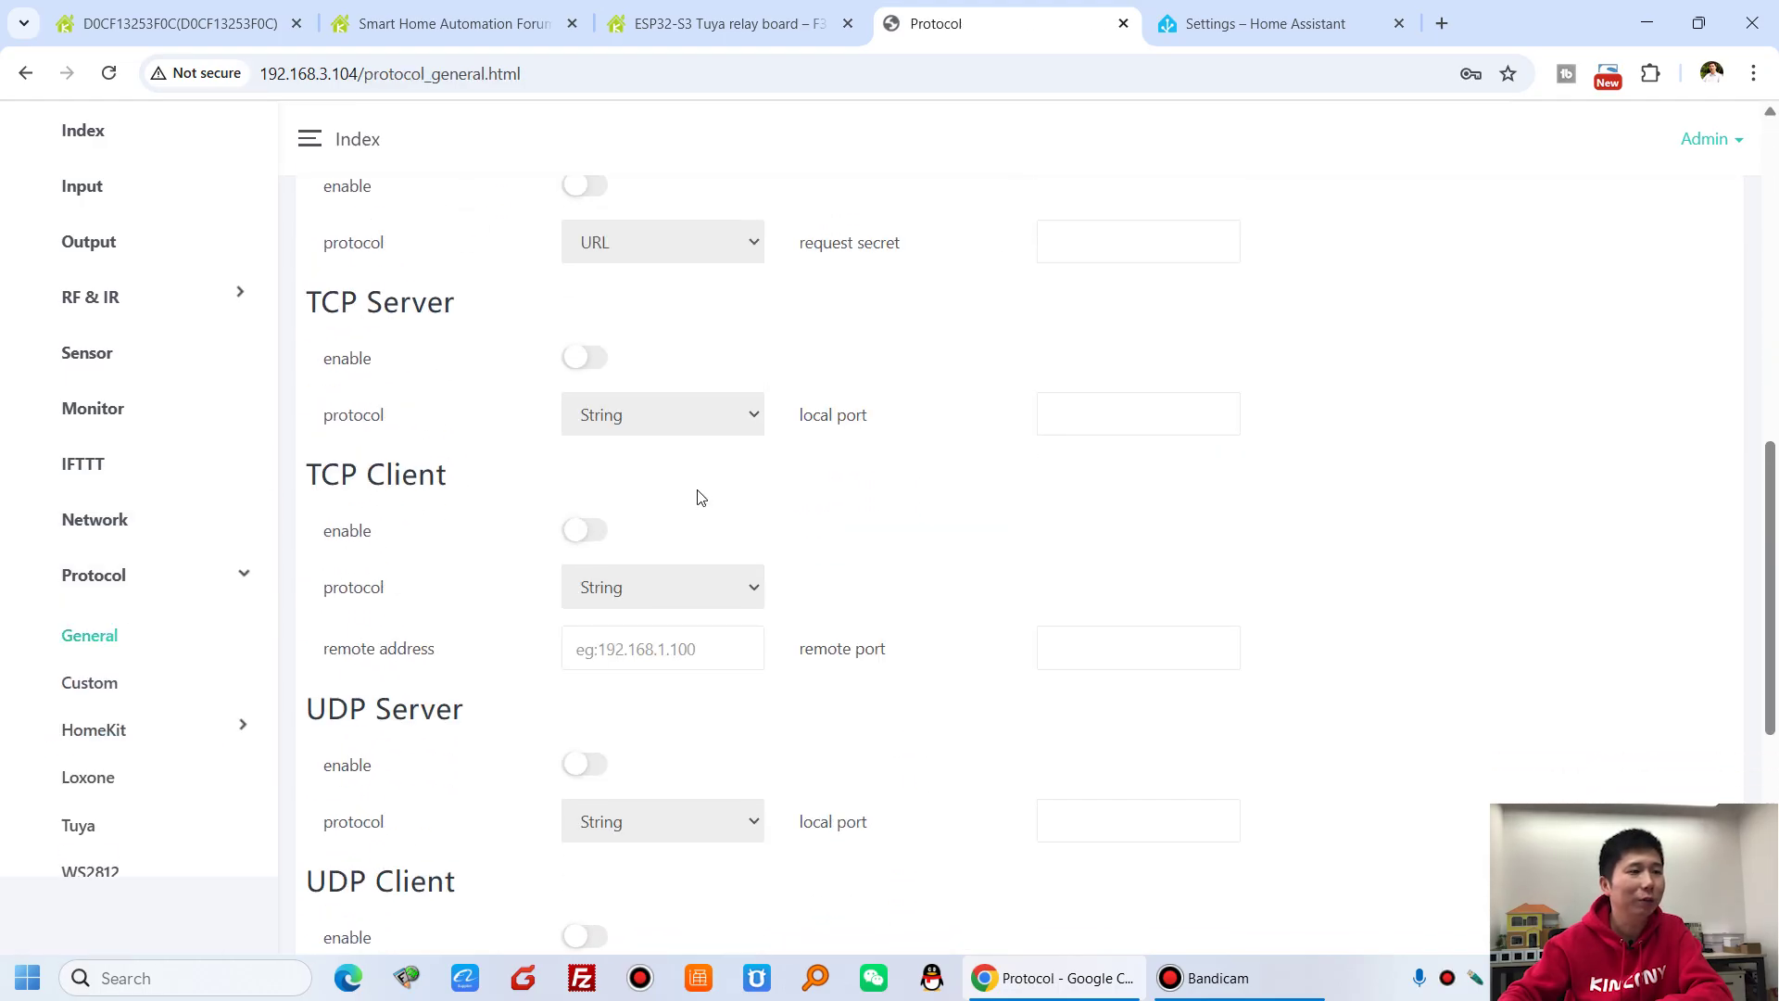
scroll(496, 639, up, 12)
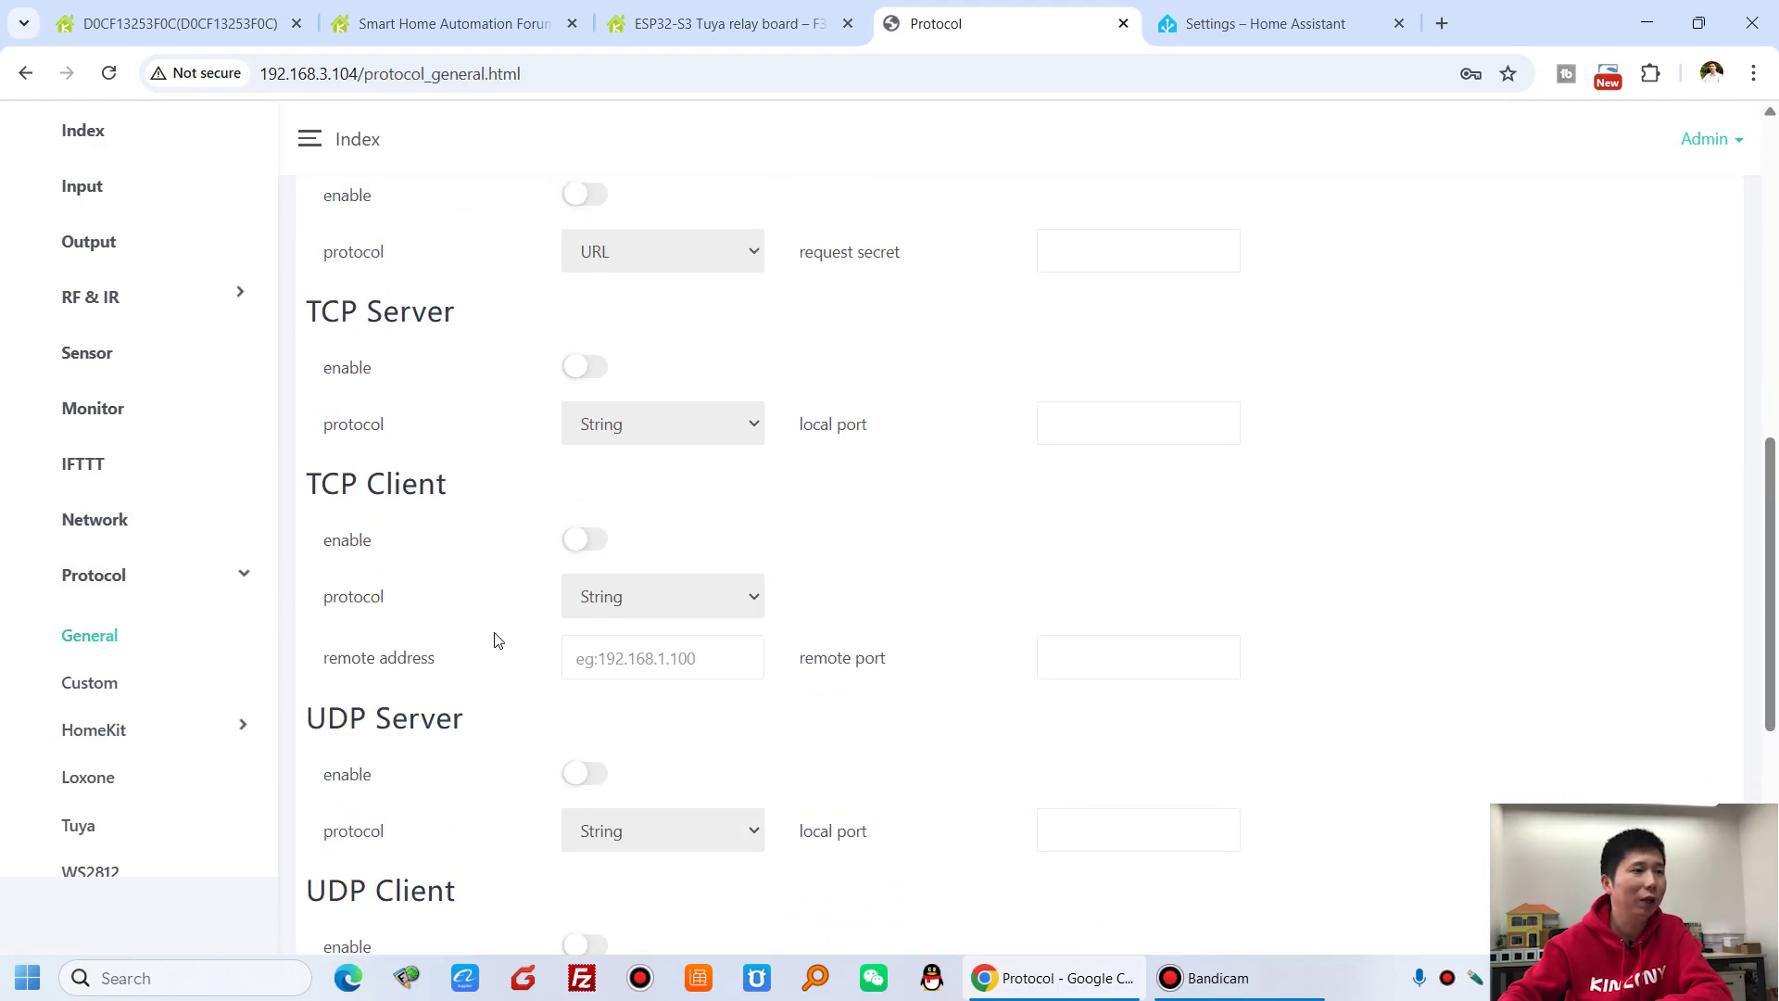
scroll(495, 639, up, 3)
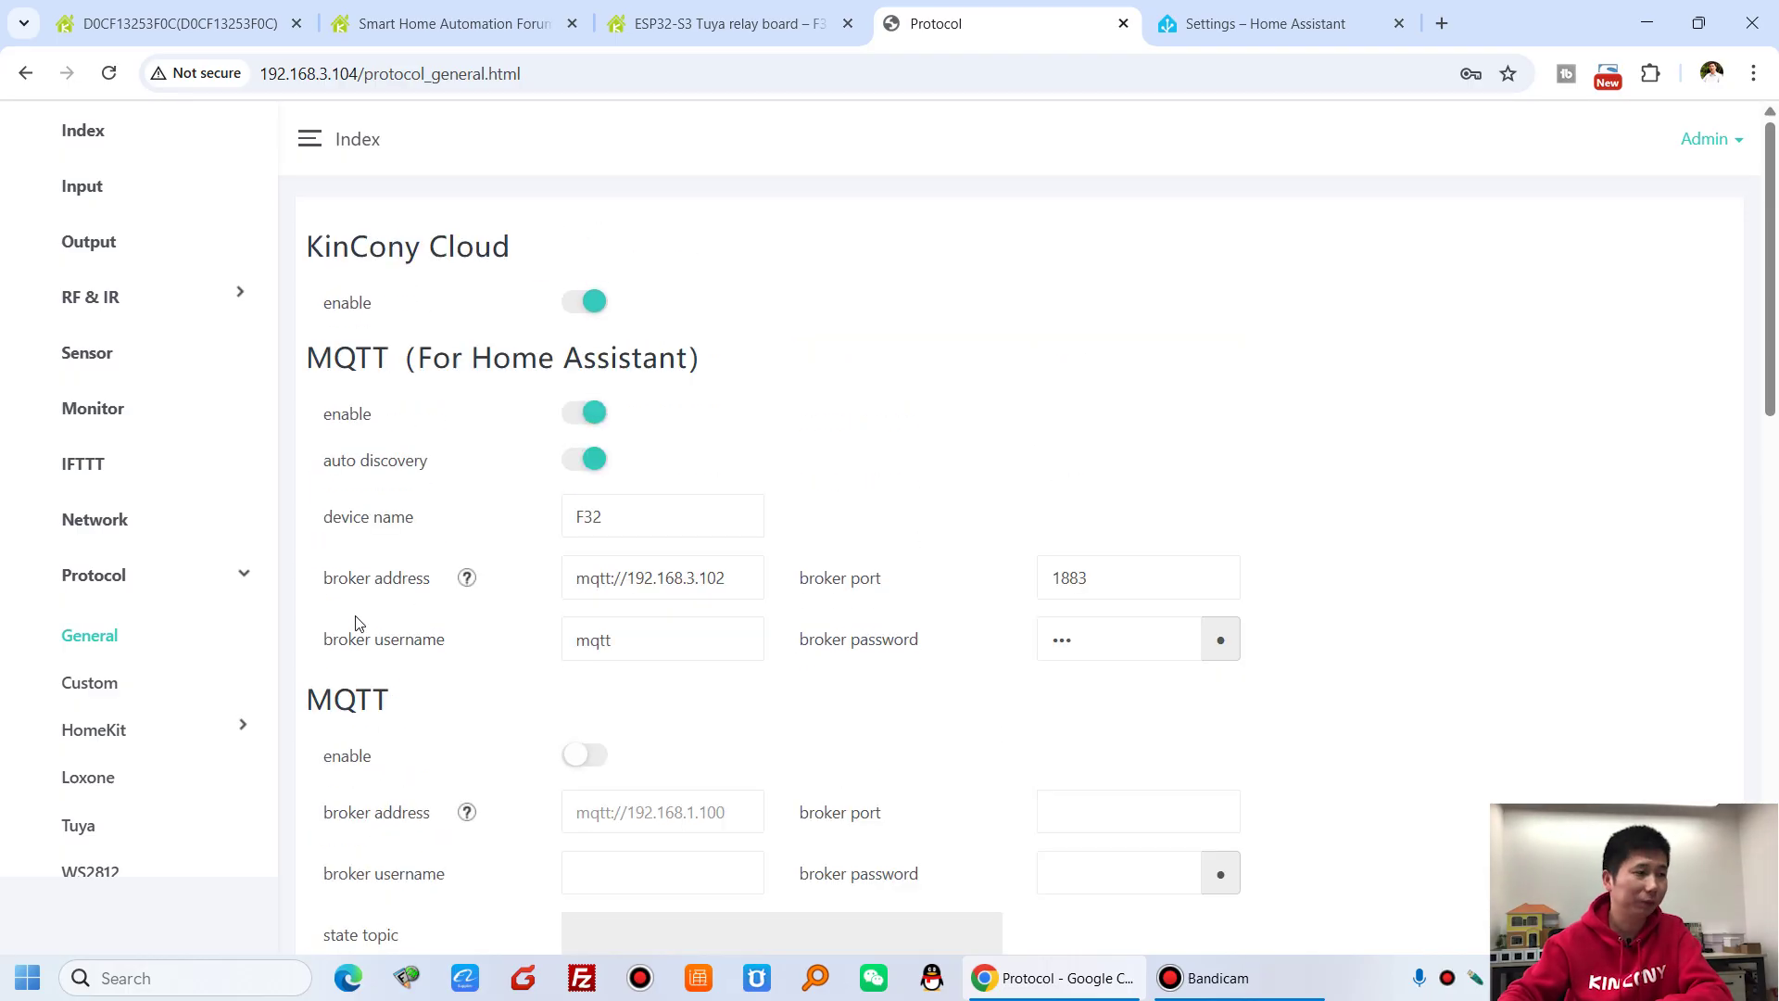
- Show the Custom protocol page's empty TX table and expand the HomeKit pages
click(104, 684)
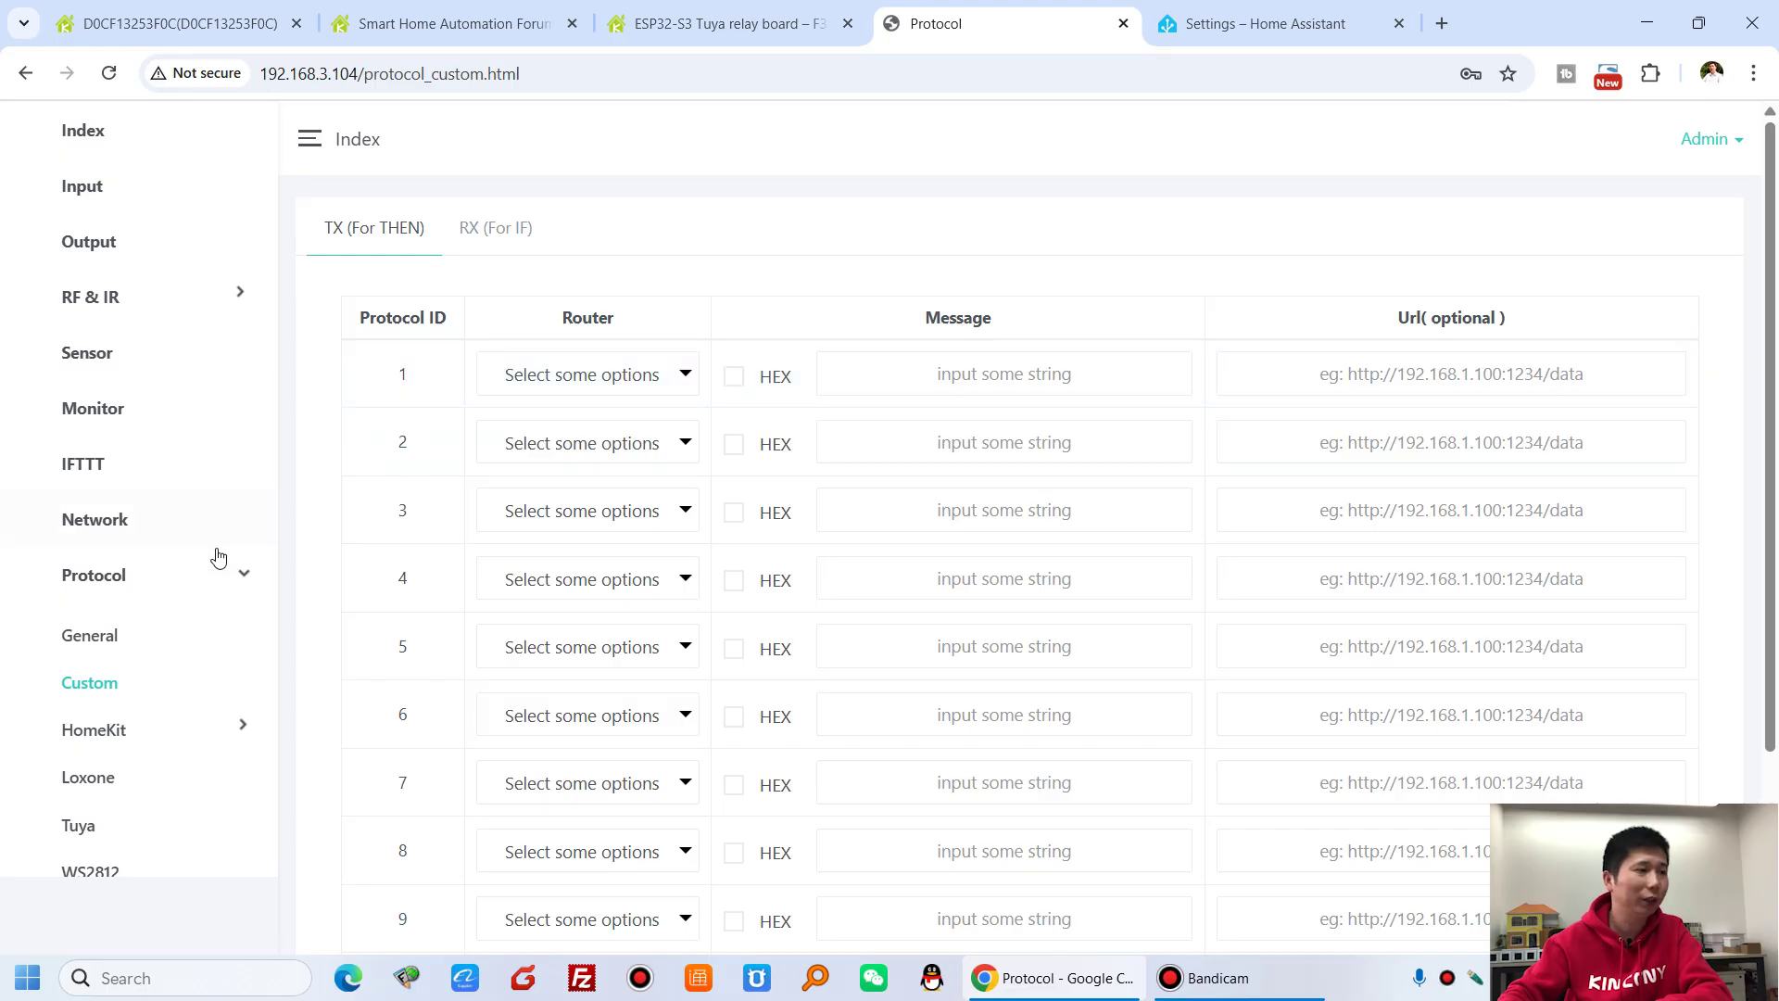
scroll(213, 556, down, 2)
click(140, 616)
scroll(211, 609, down, 3)
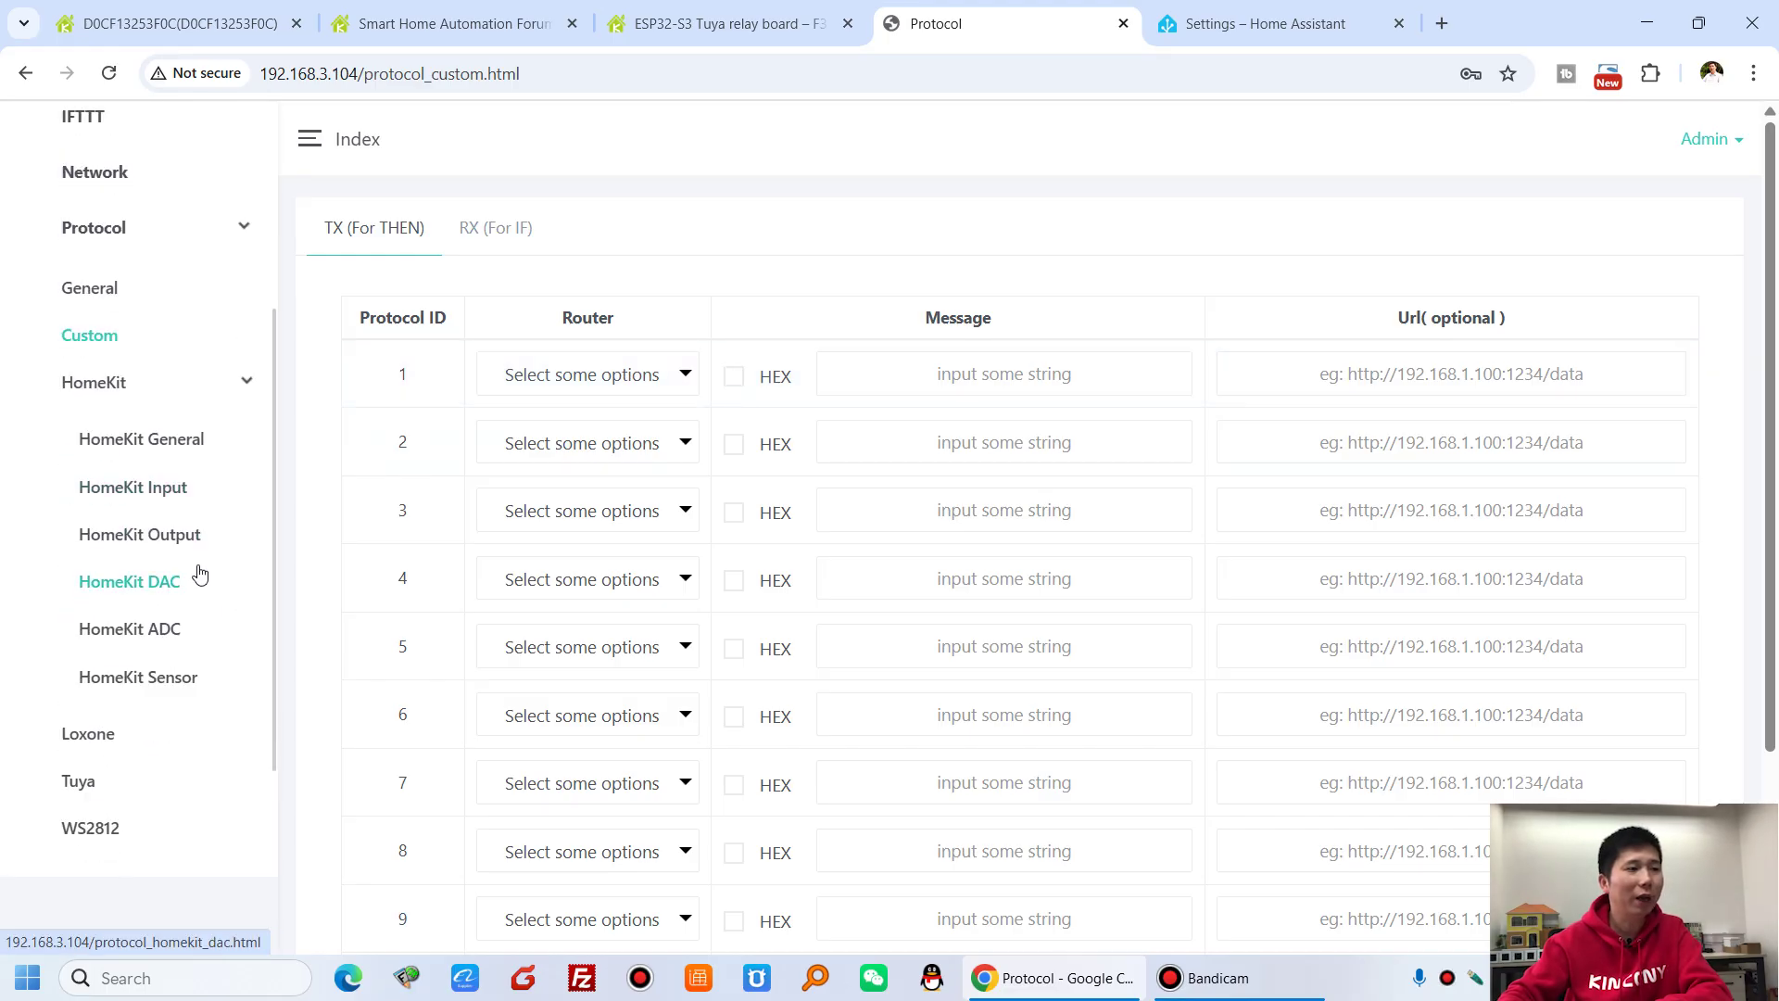
- Browse the HomeKit input, output, DAC and ADC settings pages
click(146, 494)
scroll(223, 611, down, 3)
click(180, 650)
scroll(264, 583, down, 3)
click(148, 699)
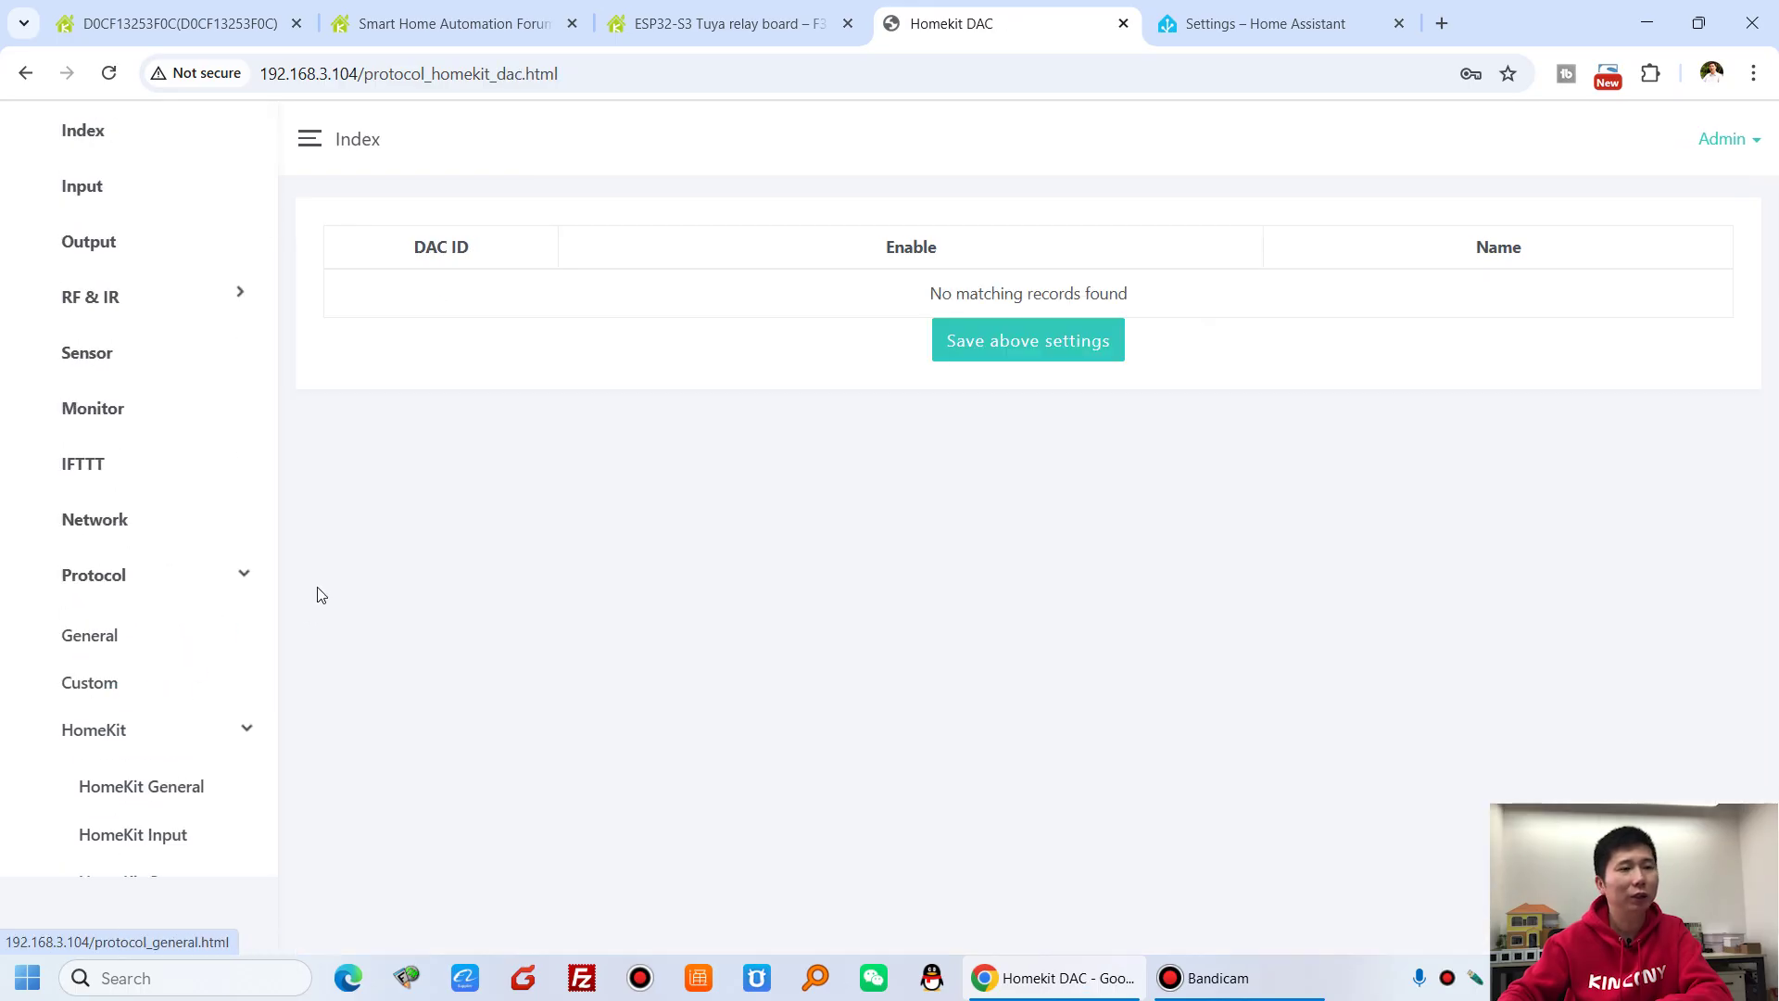
scroll(166, 648, down, 6)
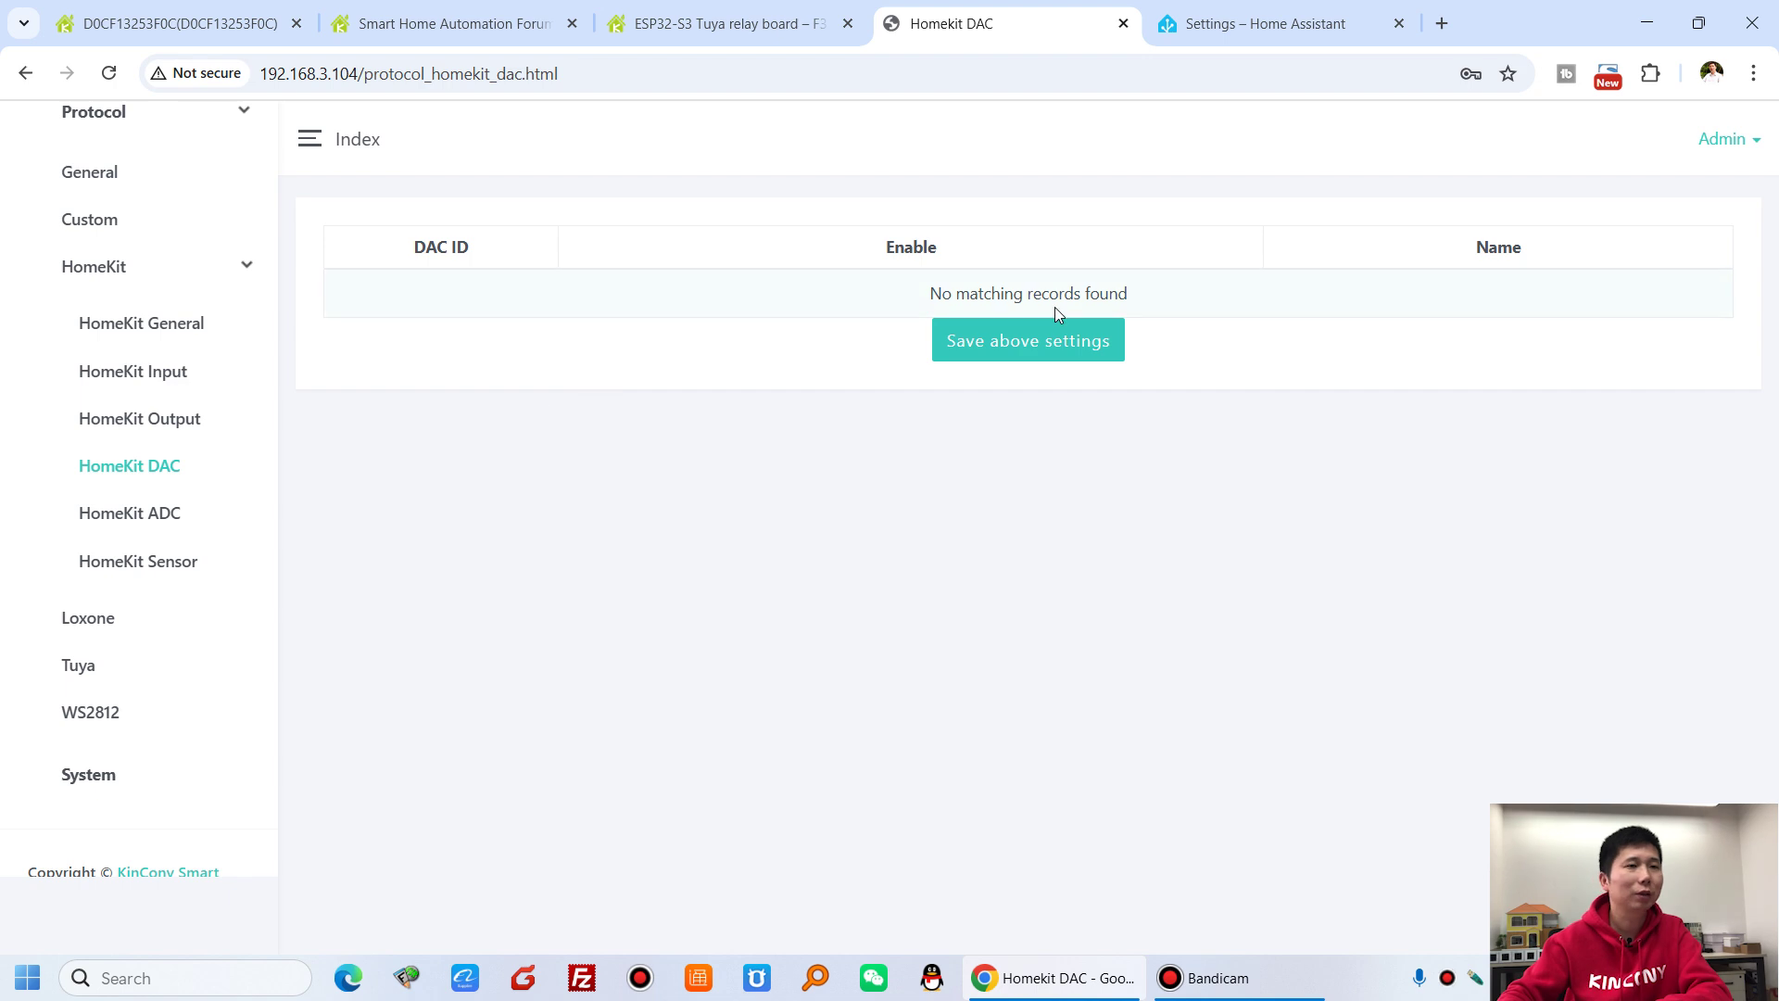
click(240, 519)
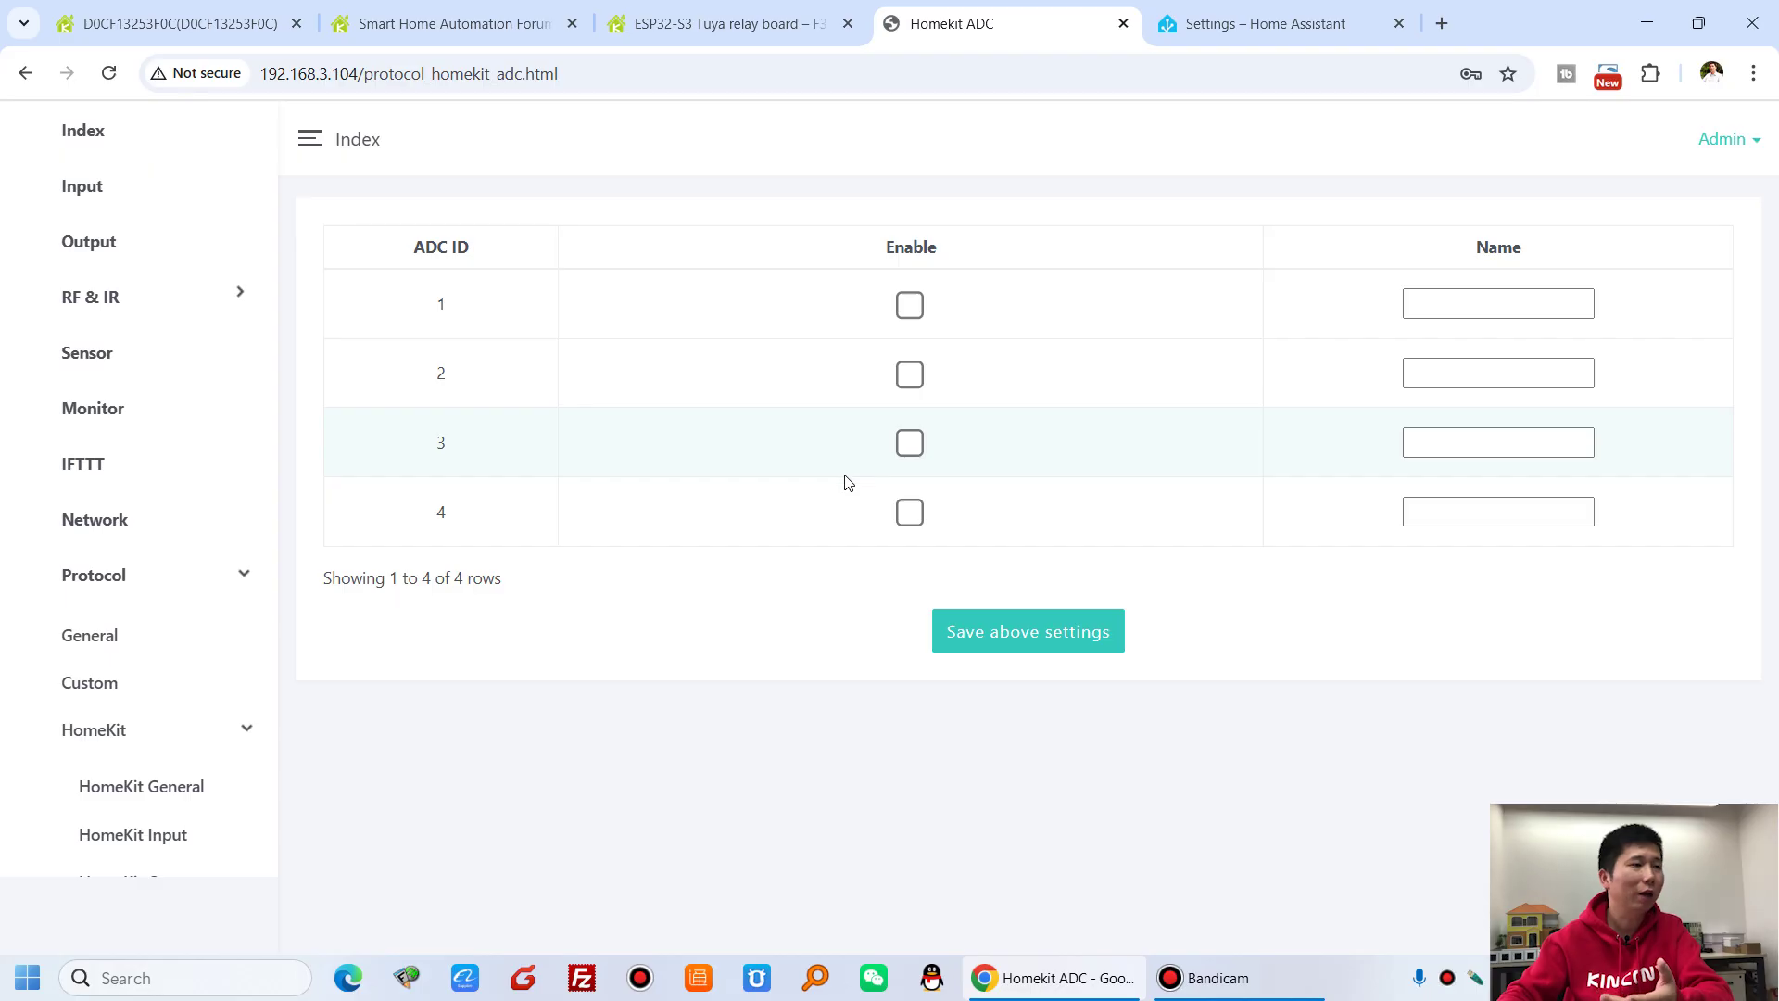
scroll(185, 593, down, 3)
- Toggle HomeKit on and back off in HomeKit General, check its setup code, then open Loxone Integration
click(141, 555)
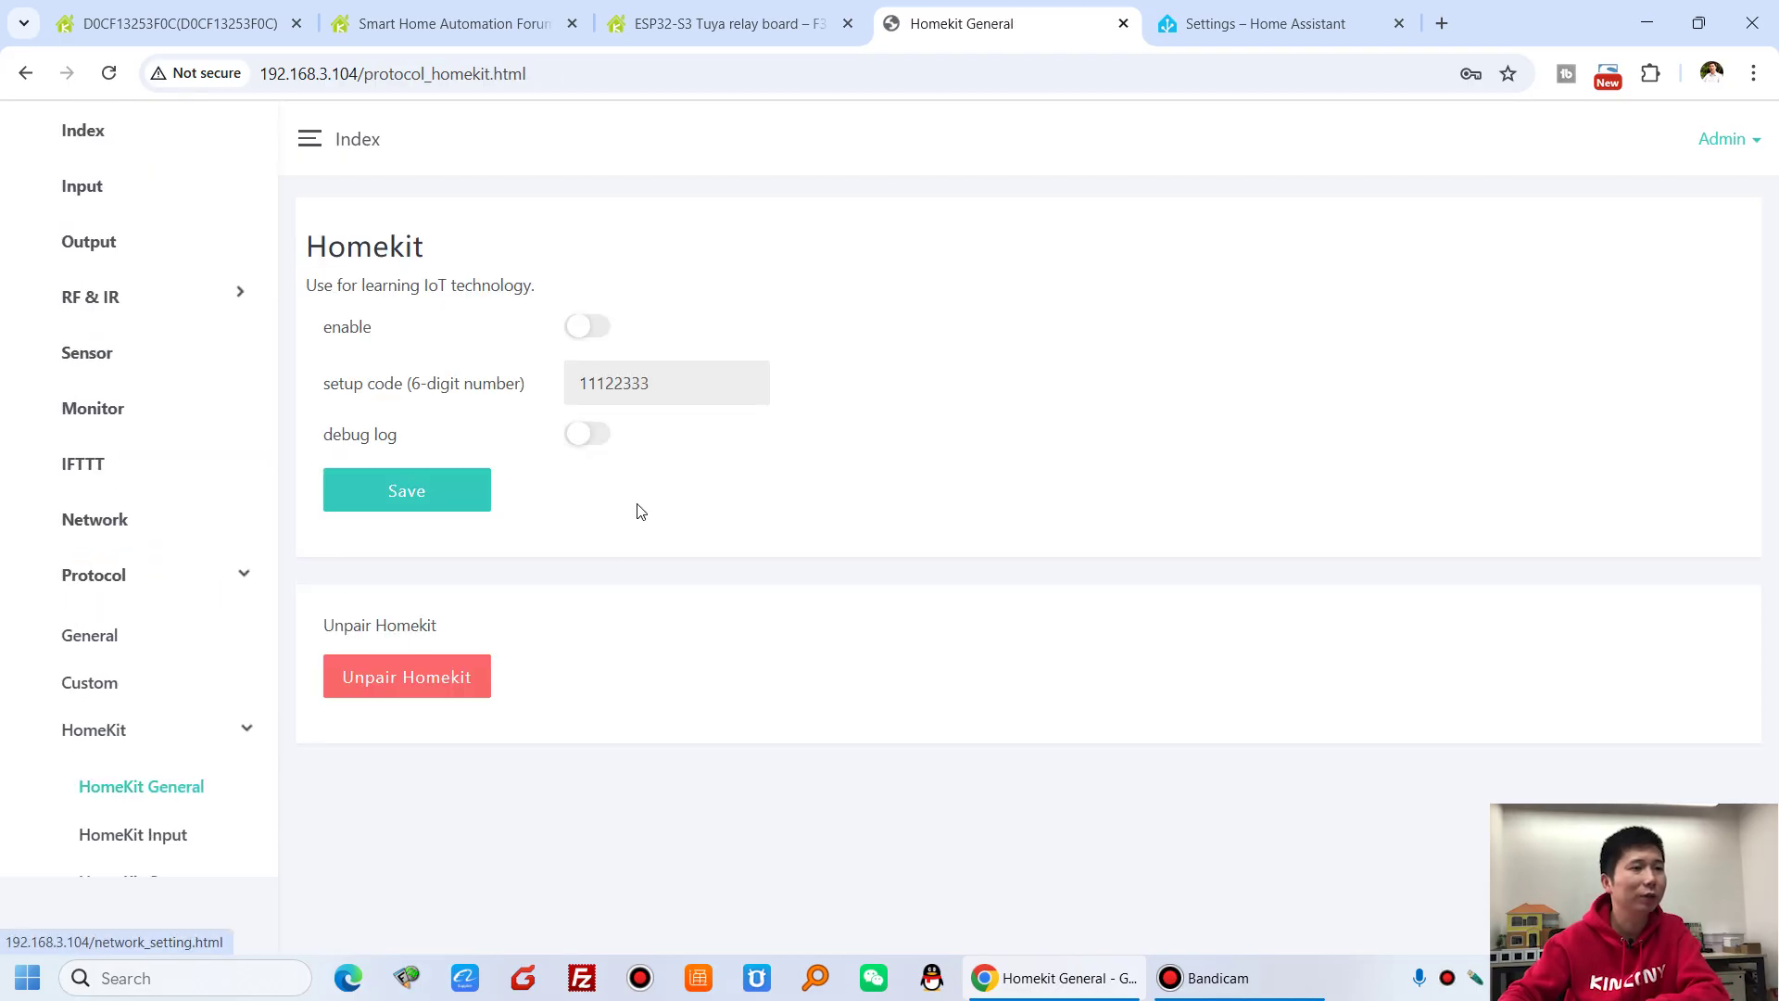
click(586, 327)
click(585, 327)
drag(695, 389, 551, 396)
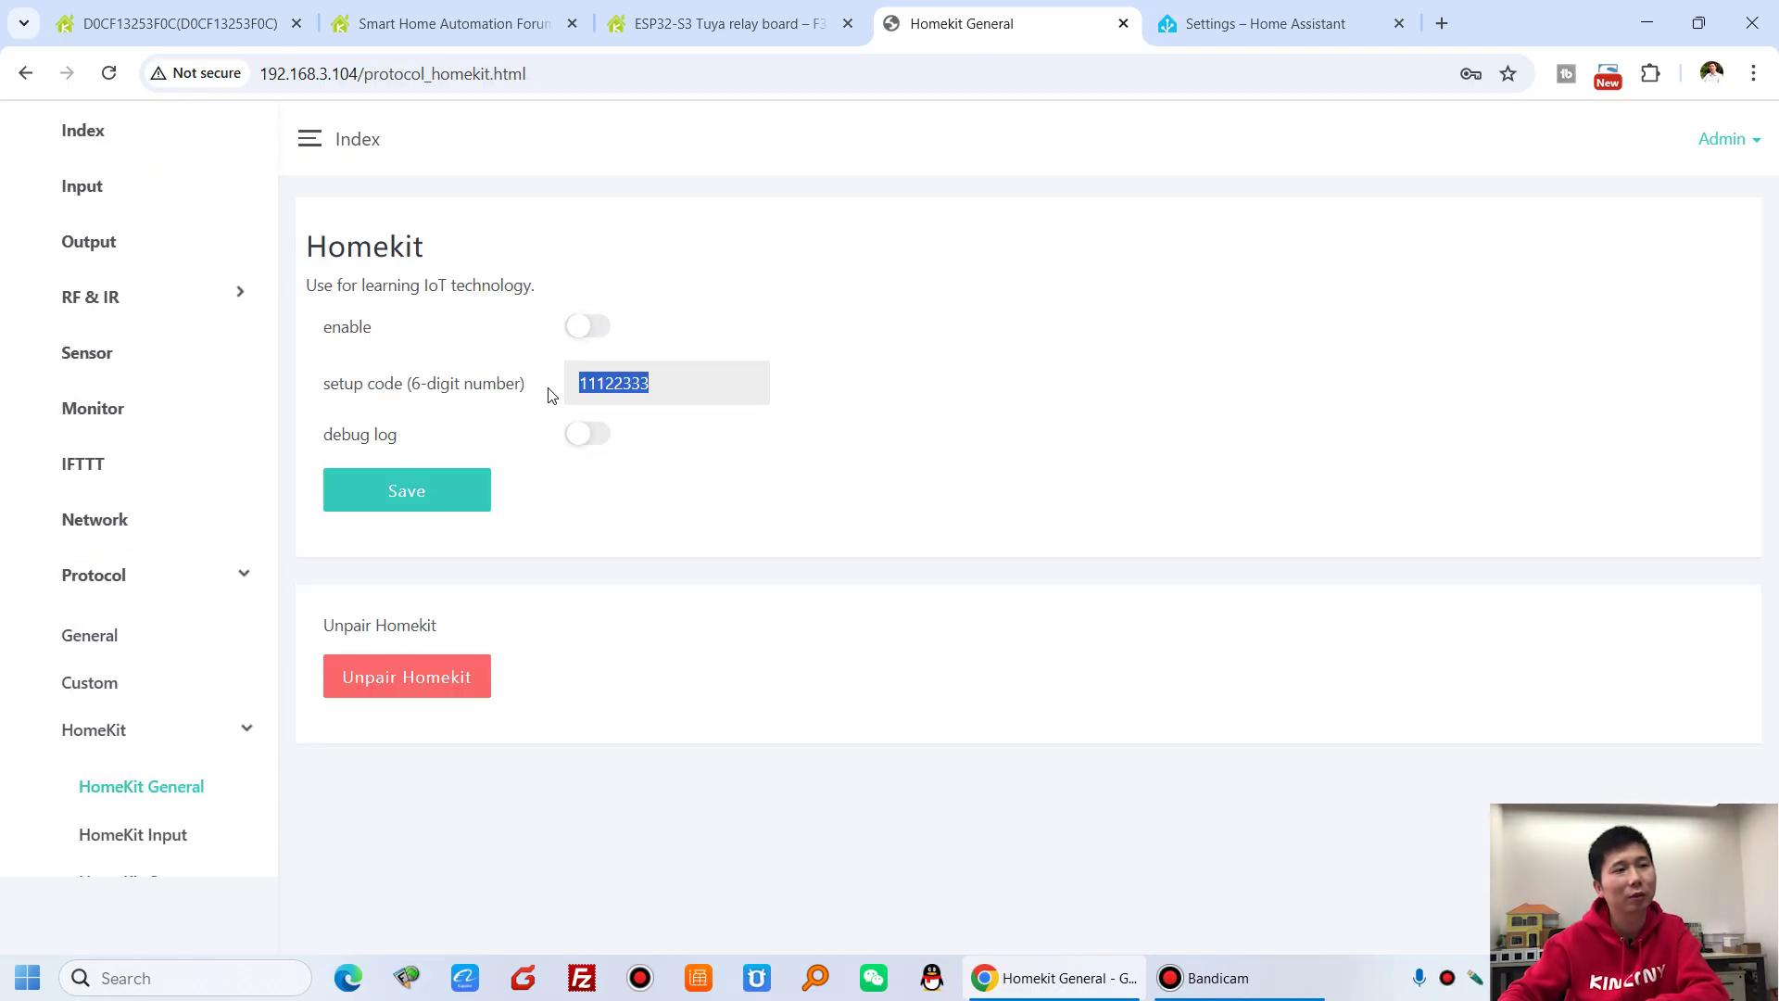
click(874, 390)
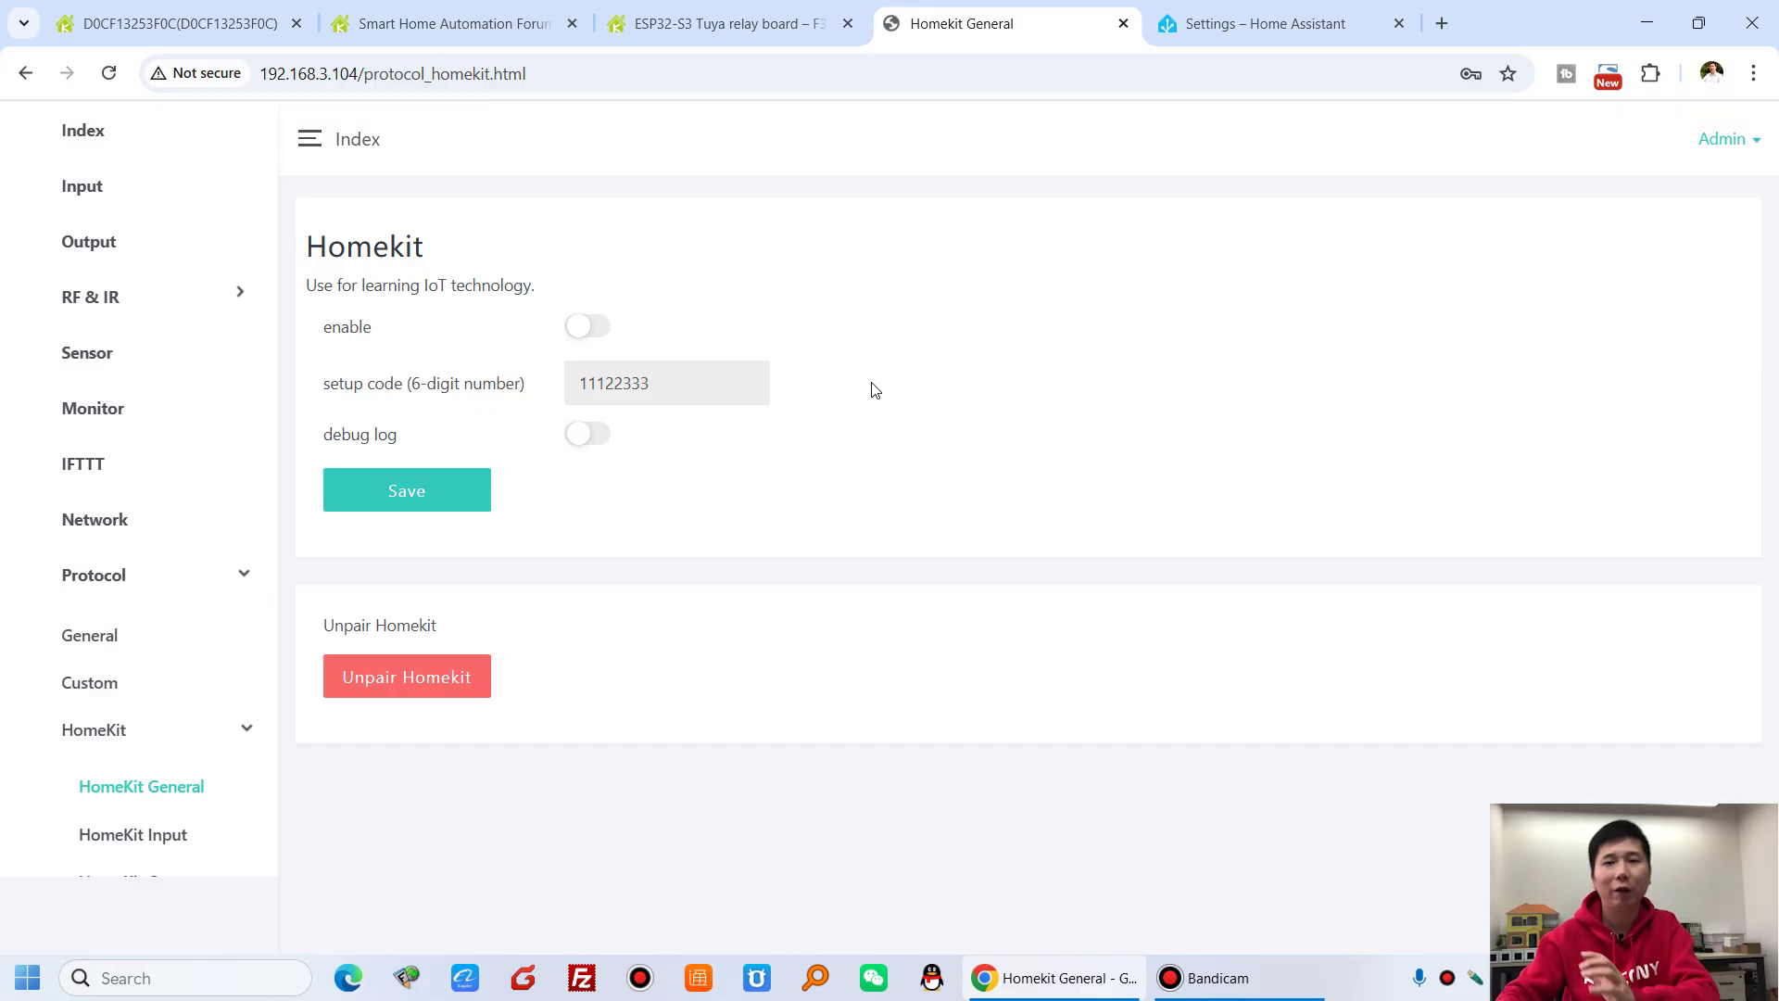
scroll(64, 611, down, 5)
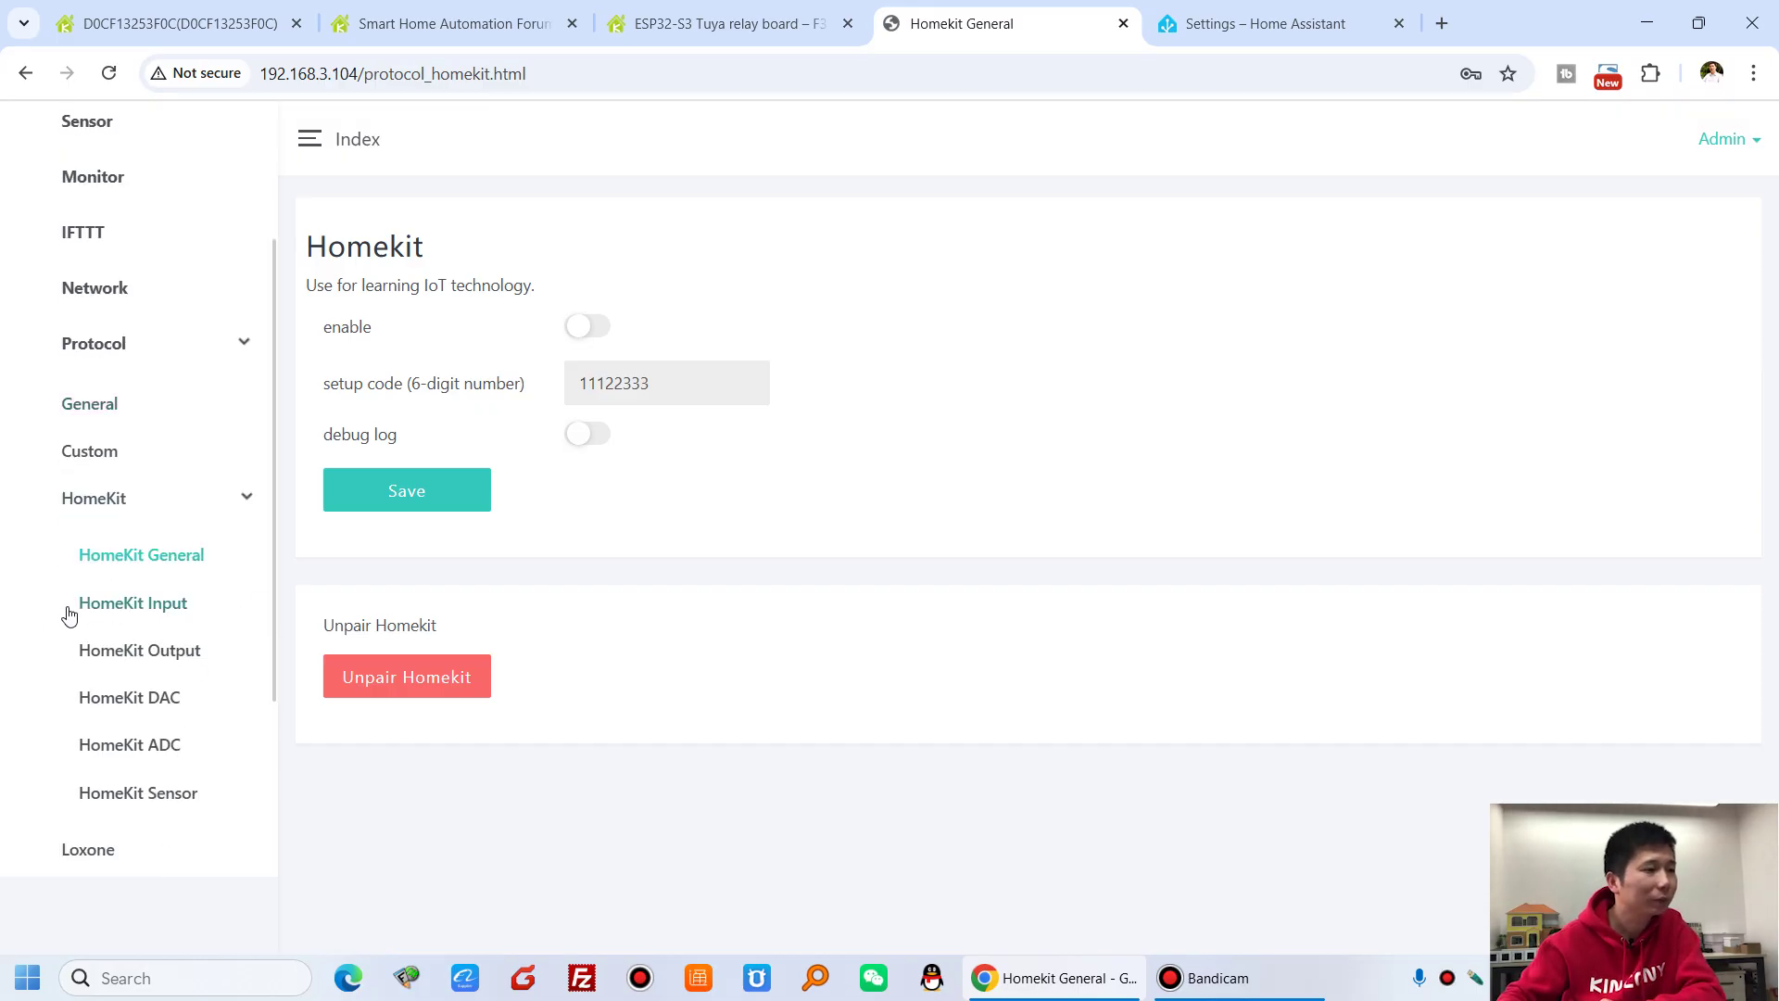
click(111, 568)
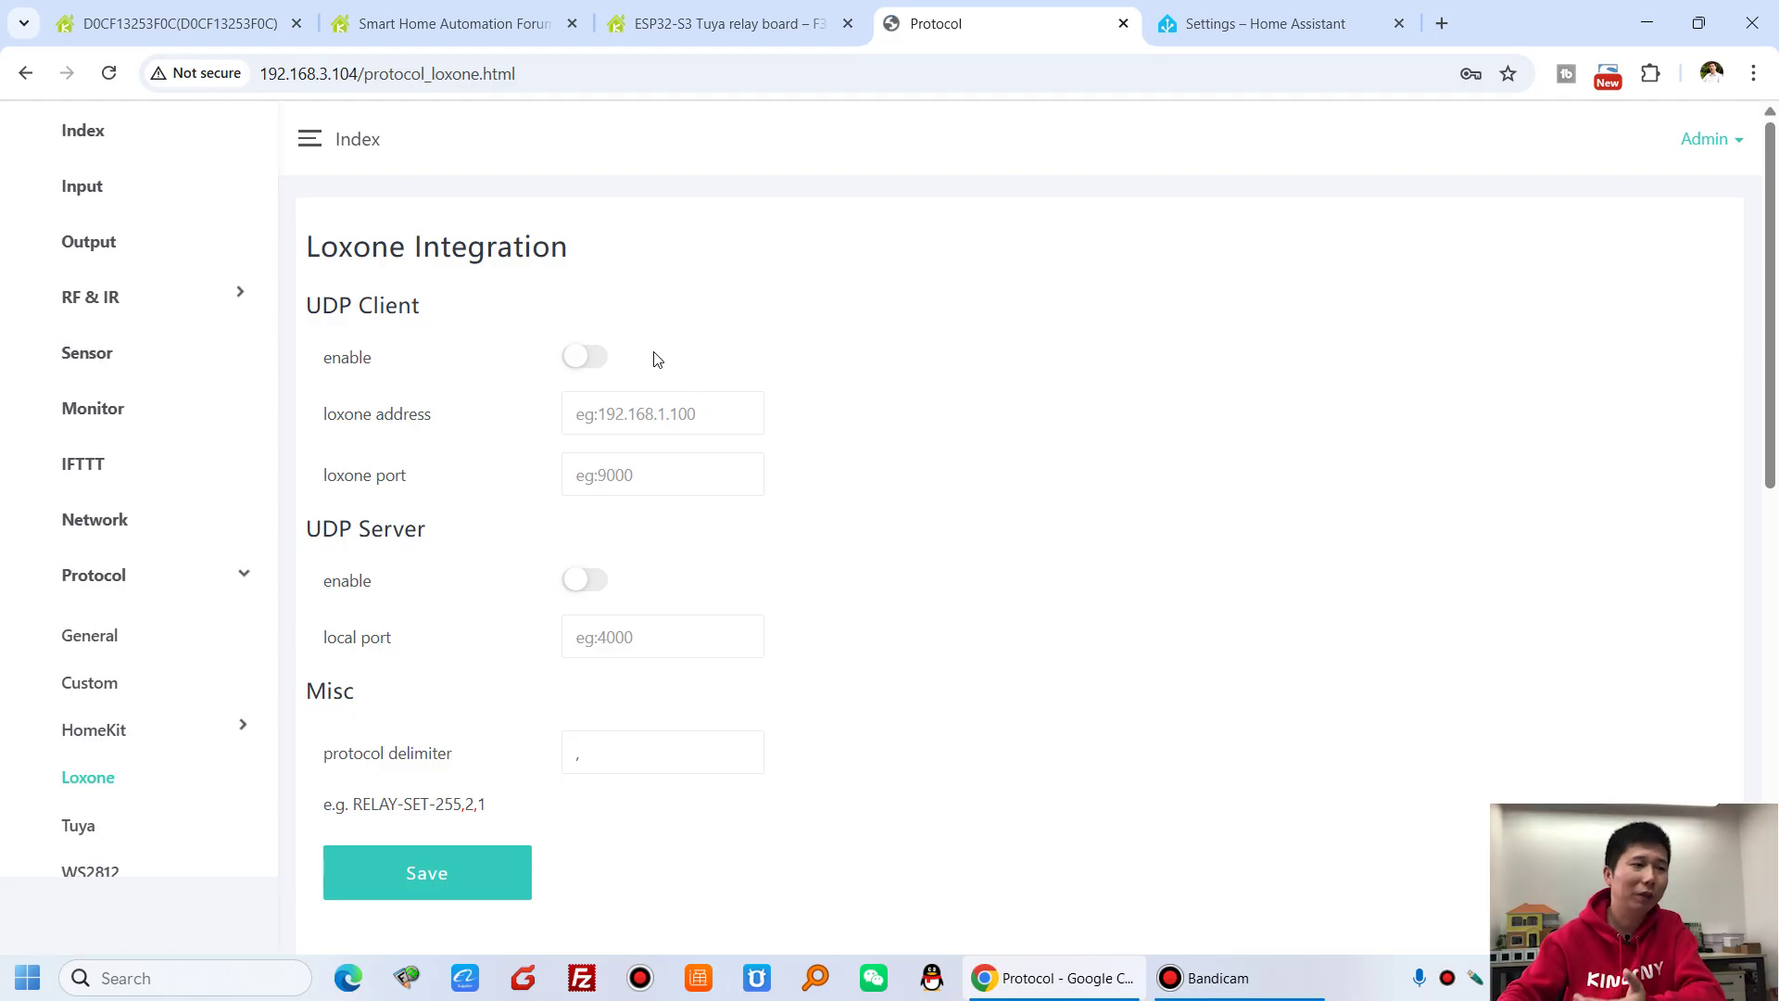
scroll(656, 360, down, 8)
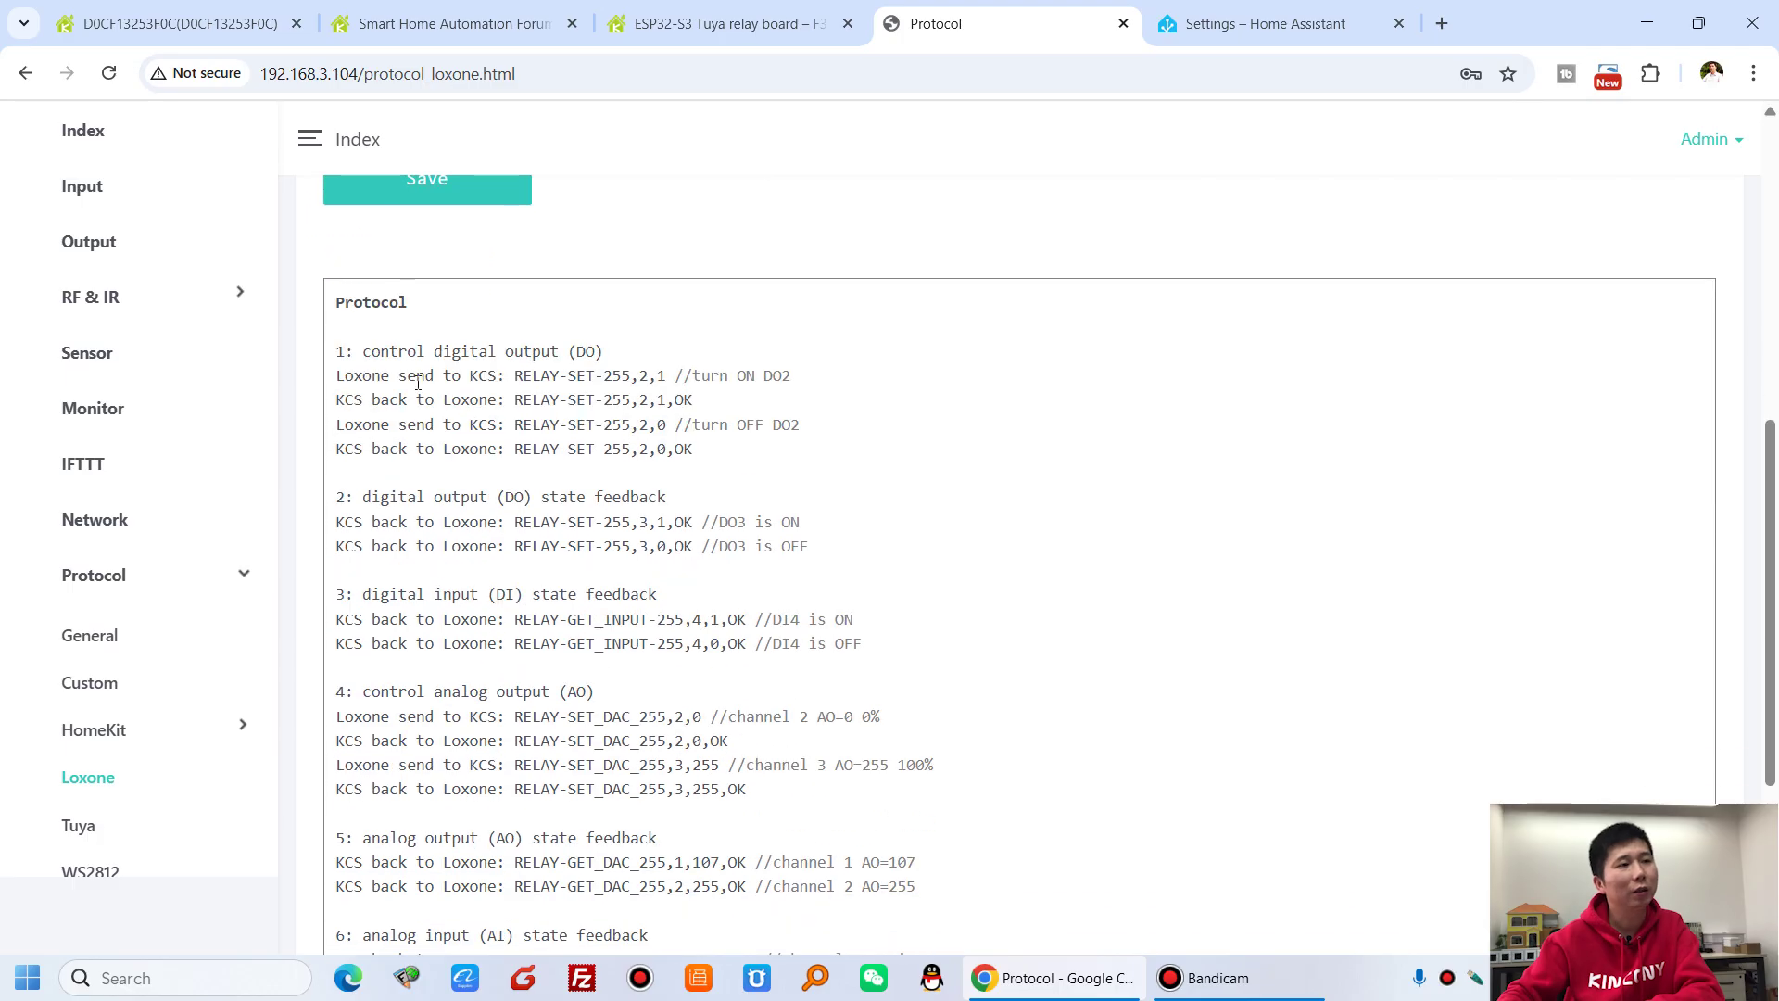
drag(423, 351, 640, 444)
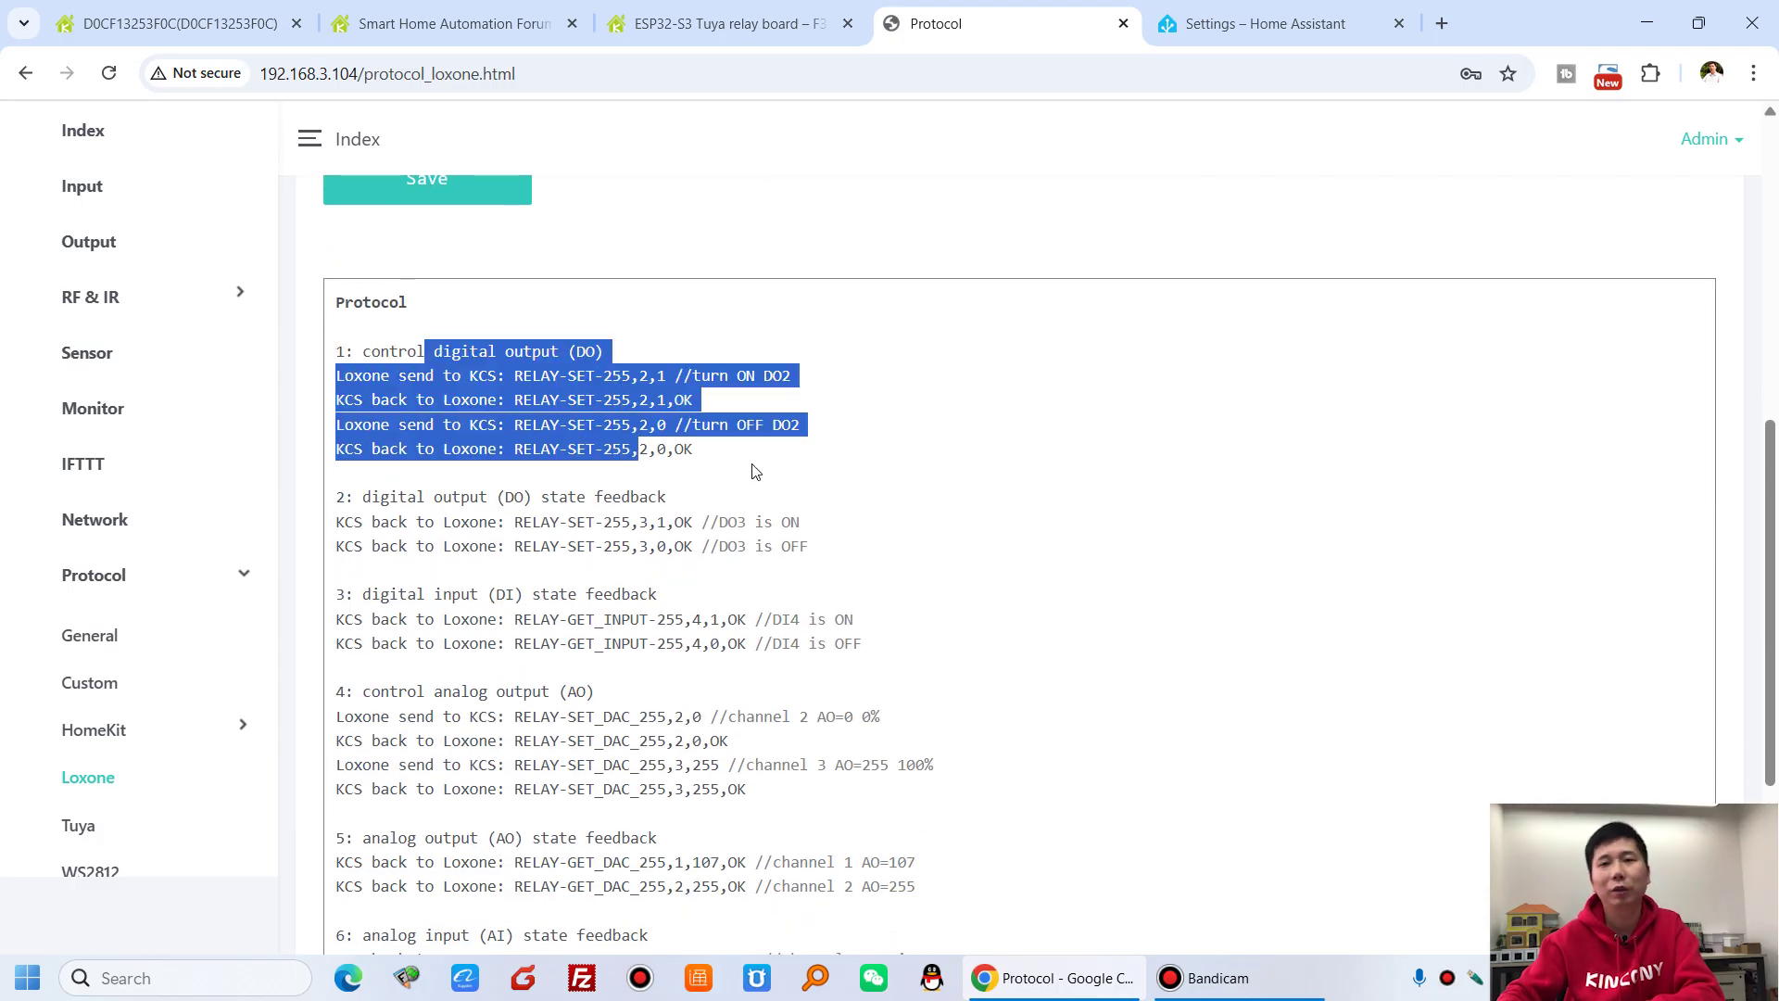
scroll(645, 537, down, 4)
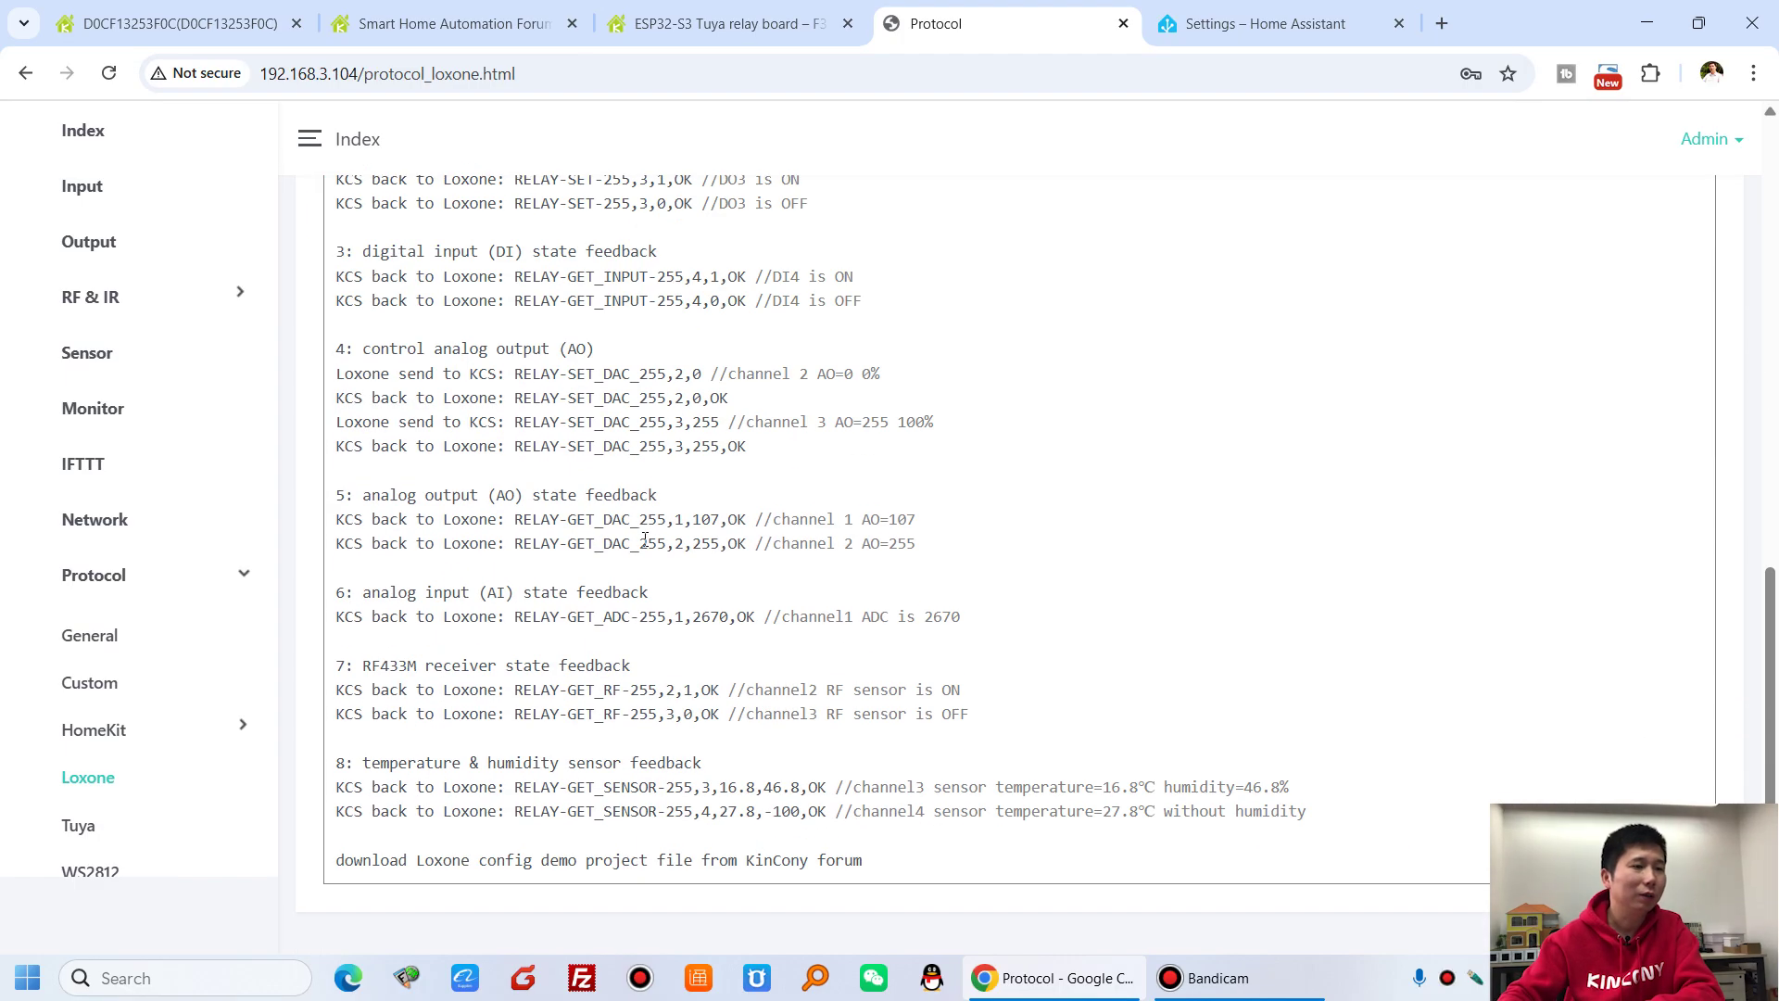
scroll(630, 593, up, 6)
click(629, 604)
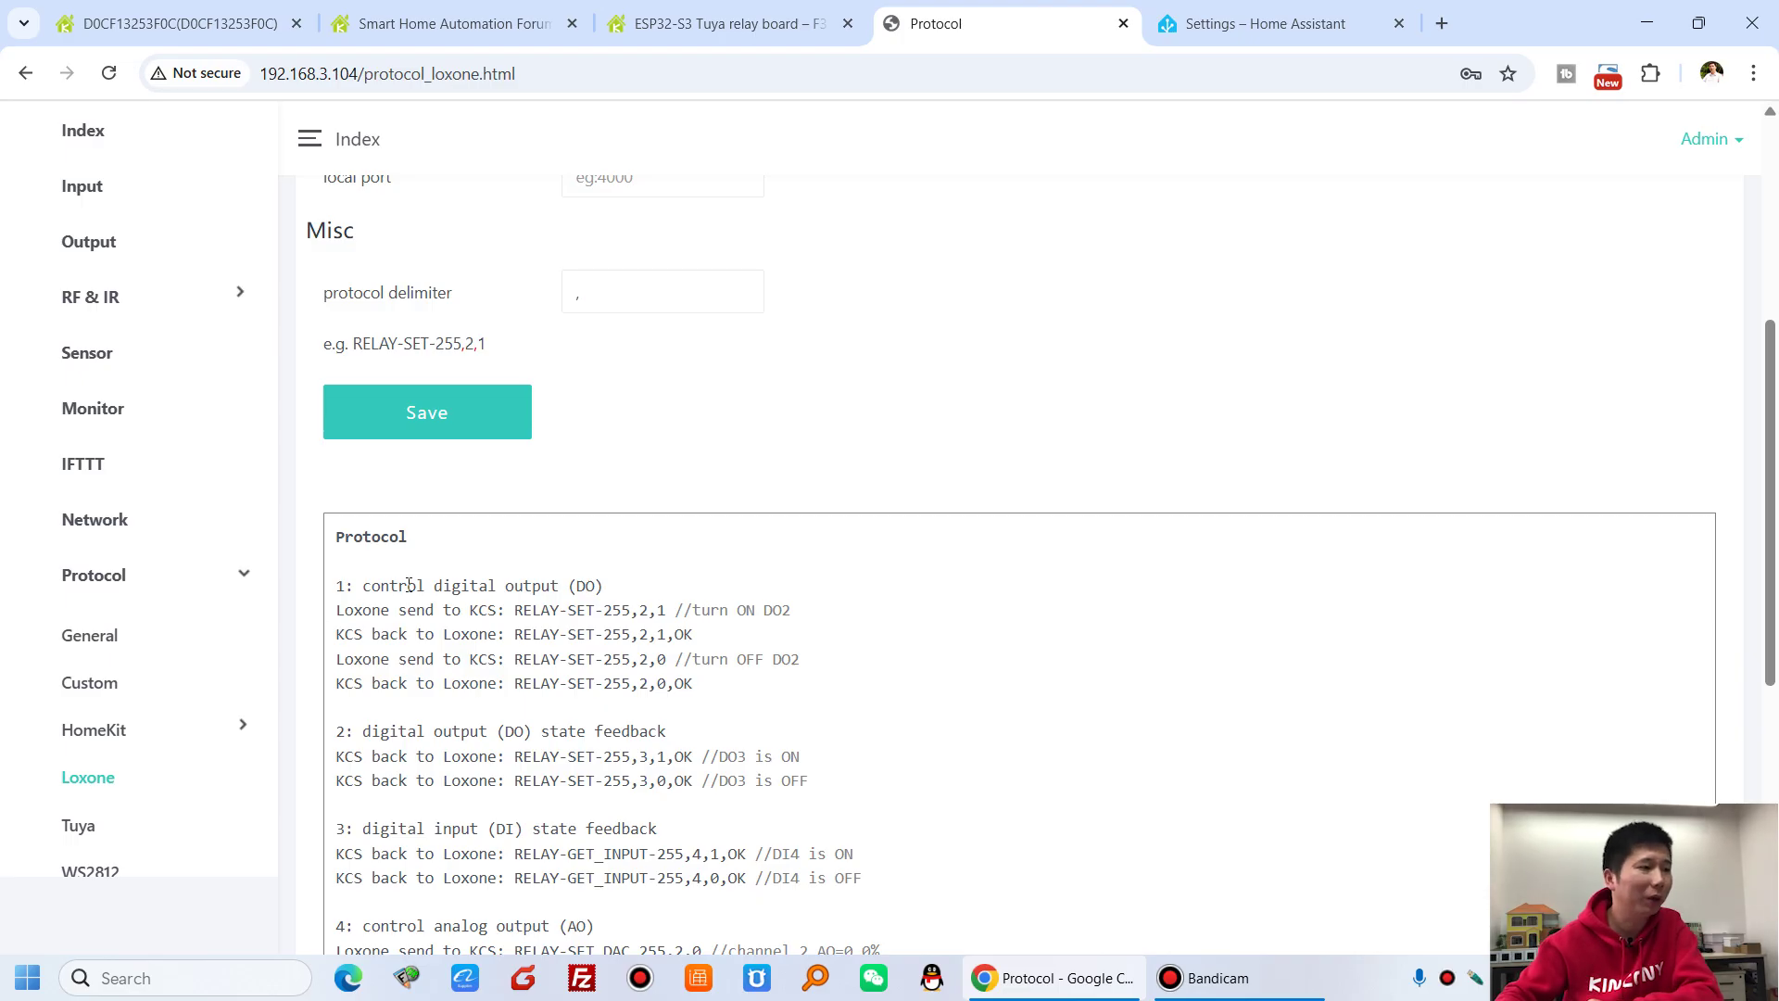
scroll(408, 584, down, 3)
scroll(219, 719, down, 2)
- Open WS2812 LED Setting and inspect LED Strip 1's name and GPIO choices, leaving None
click(116, 762)
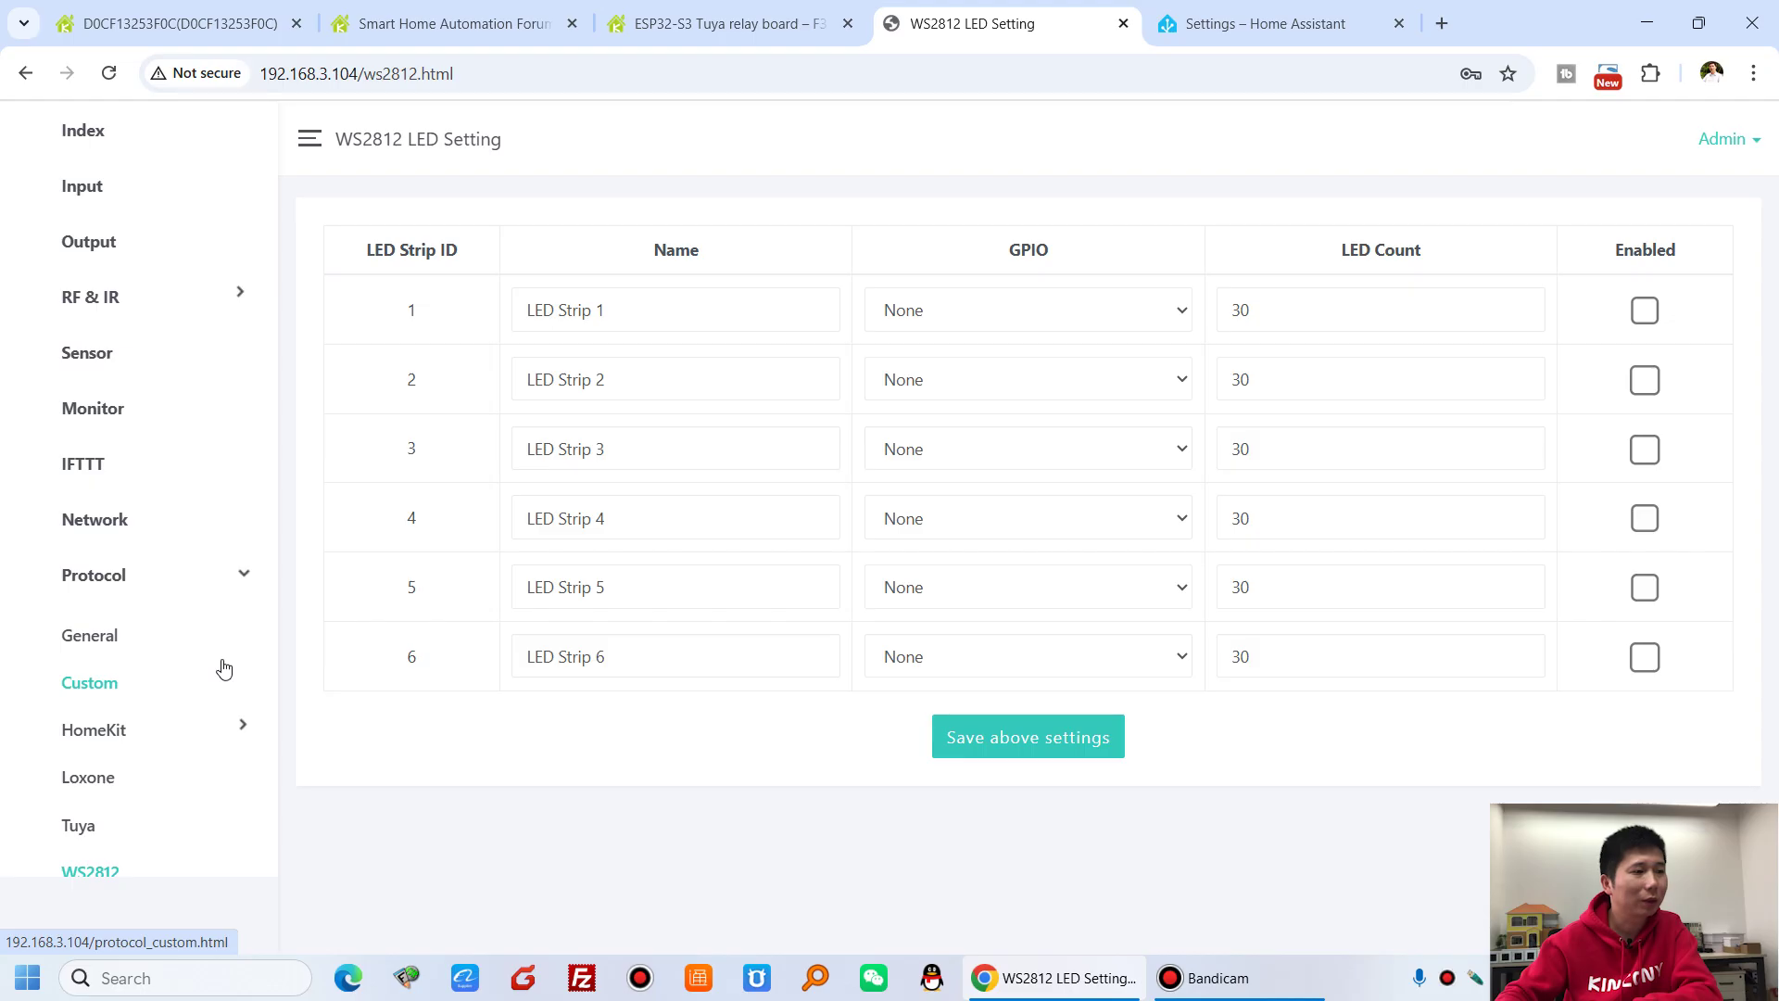
scroll(227, 669, down, 3)
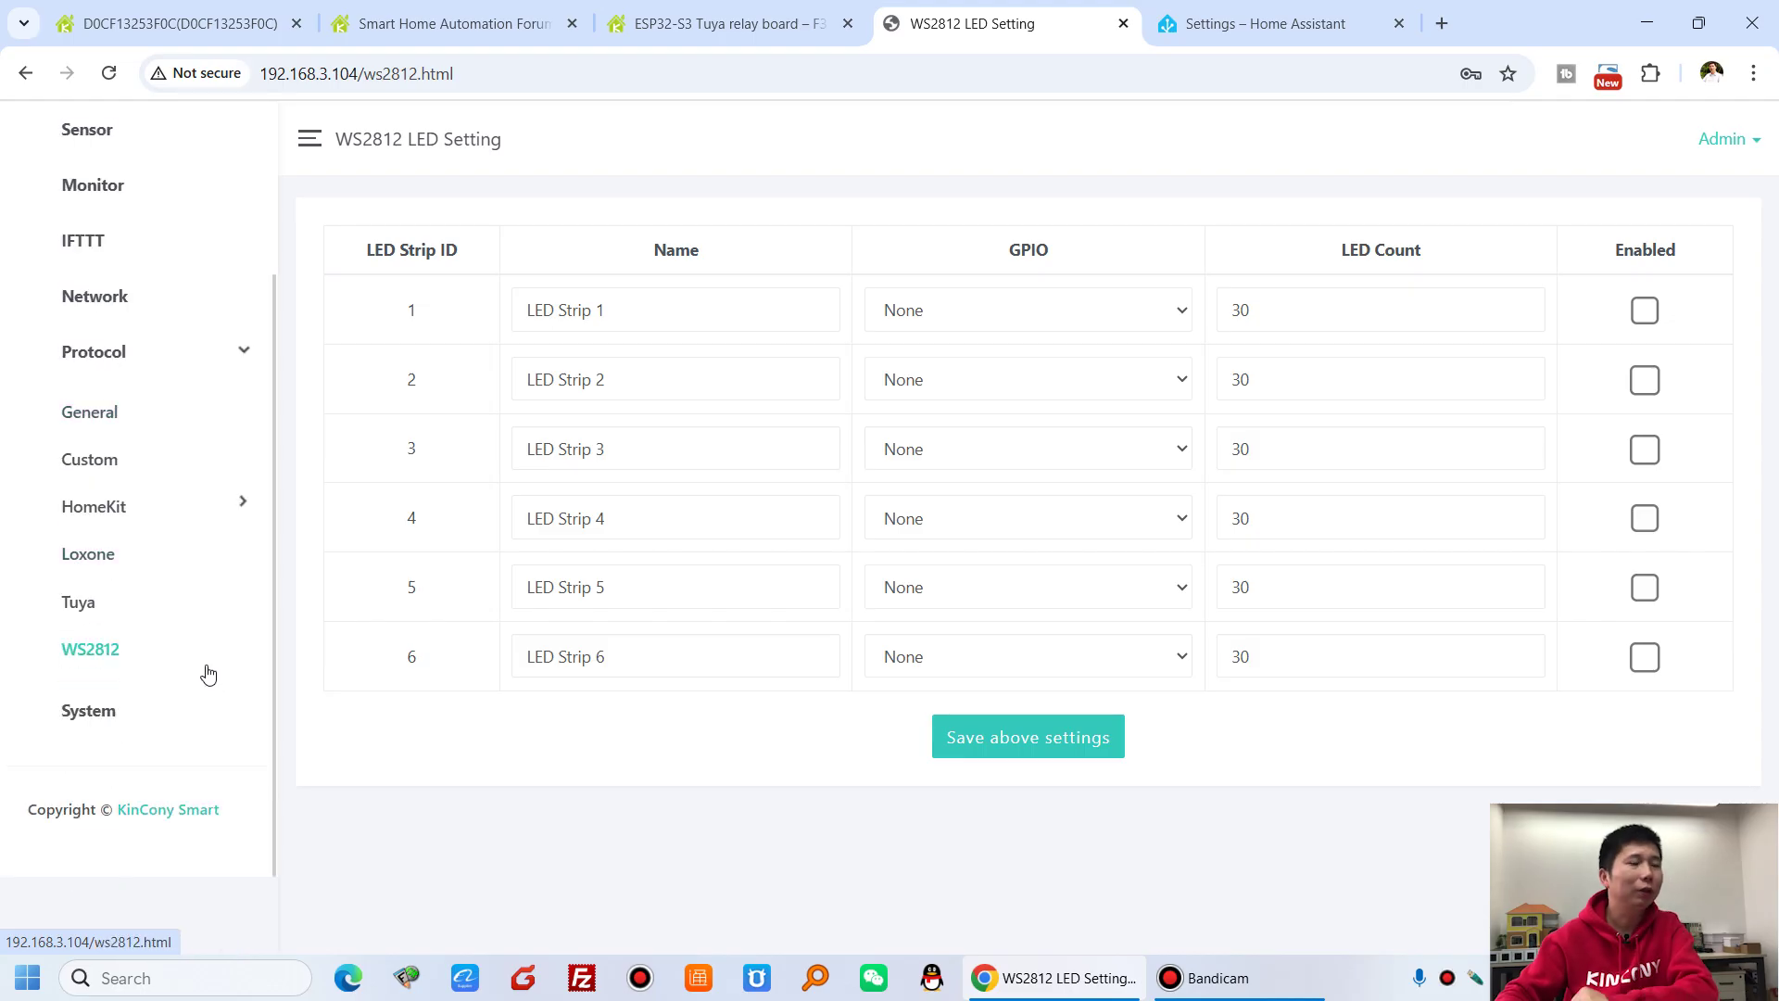
click(753, 319)
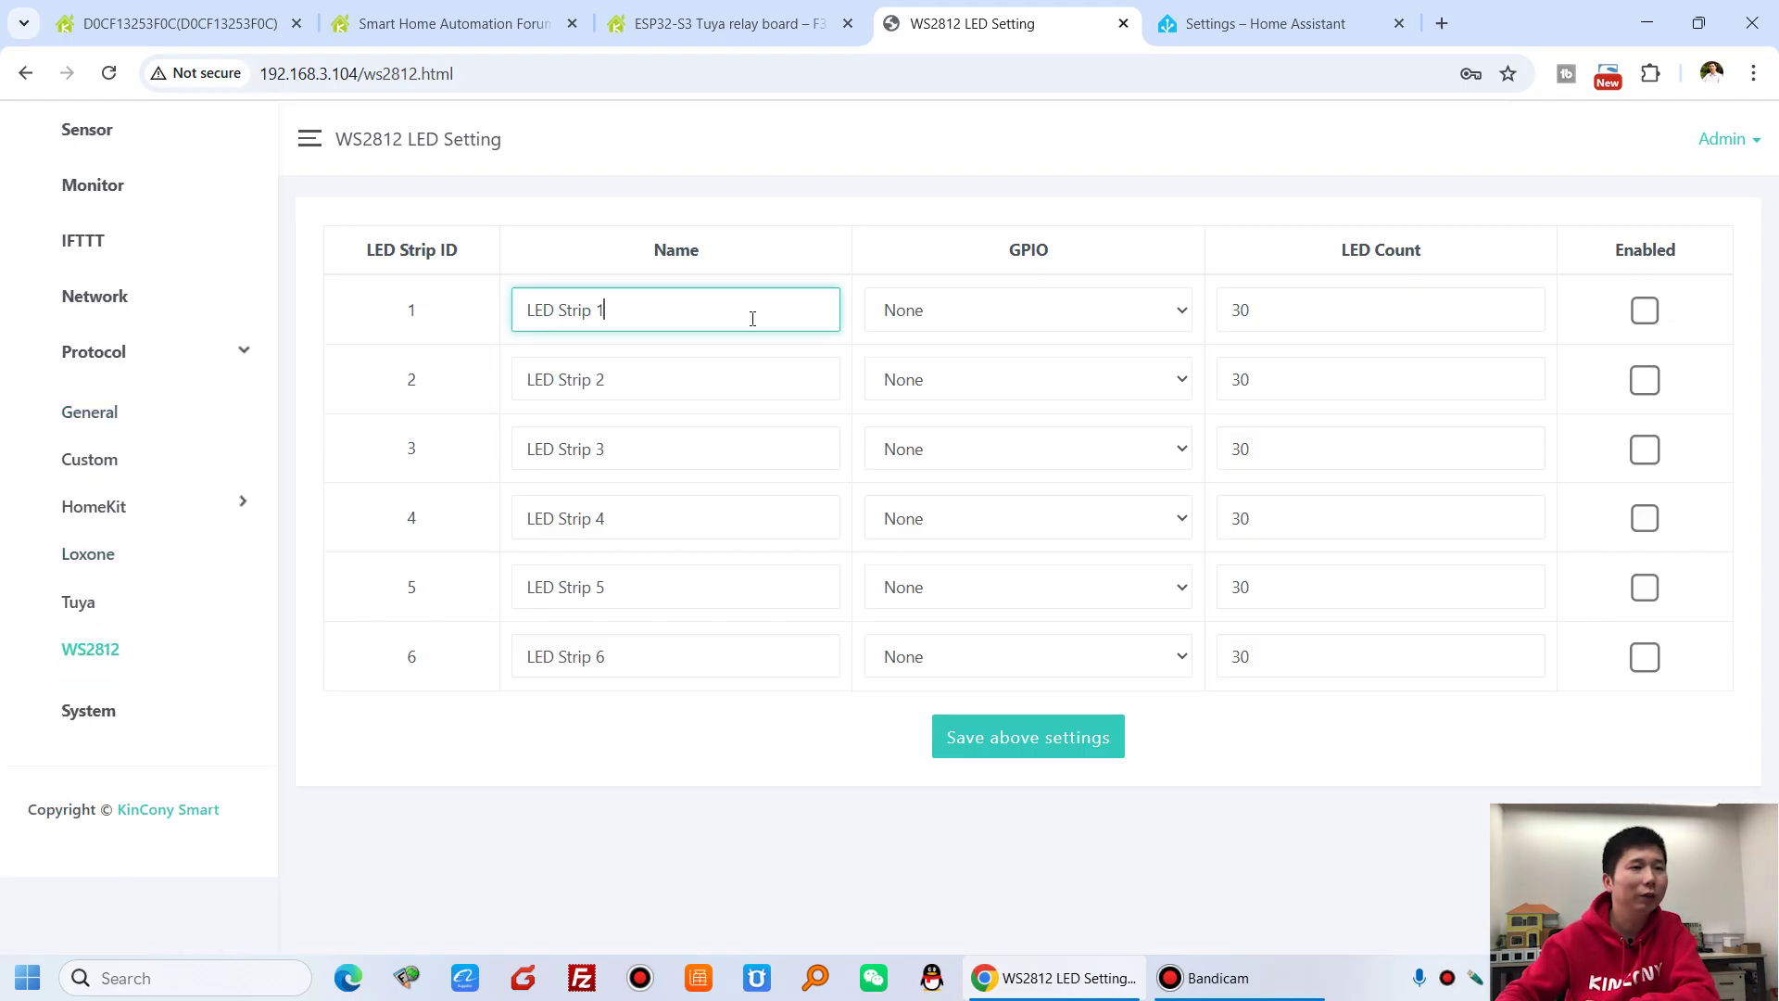
click(1034, 310)
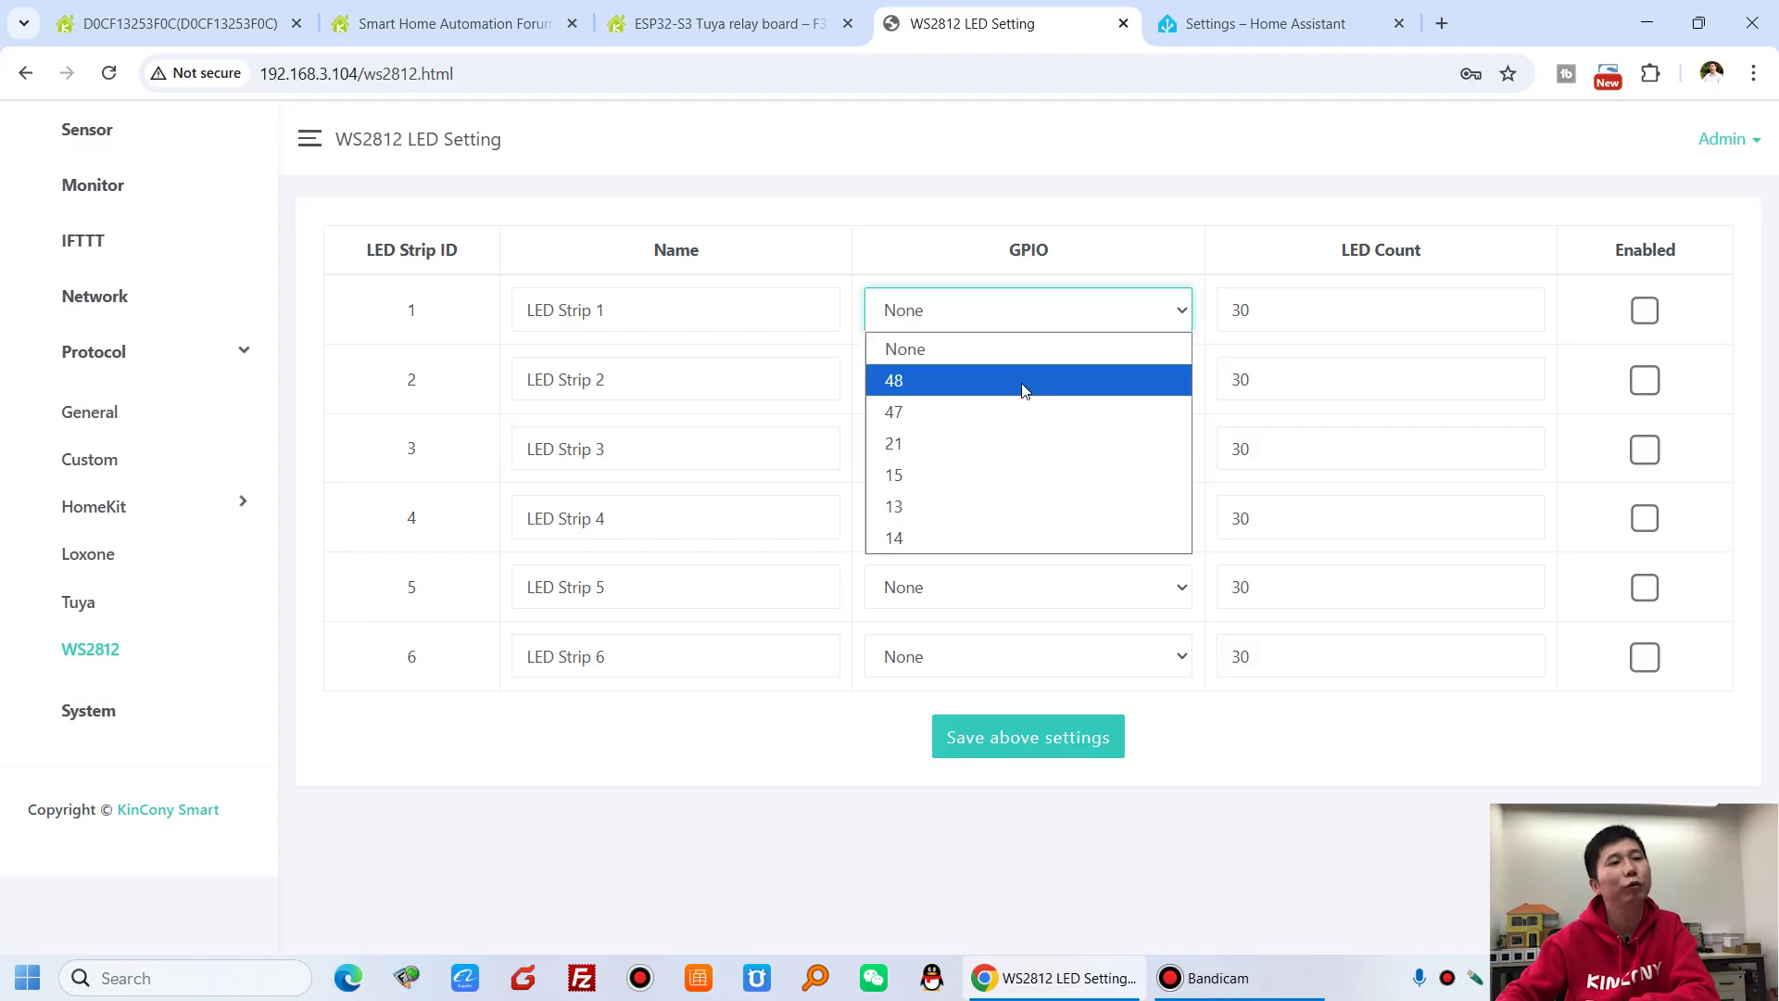
click(933, 227)
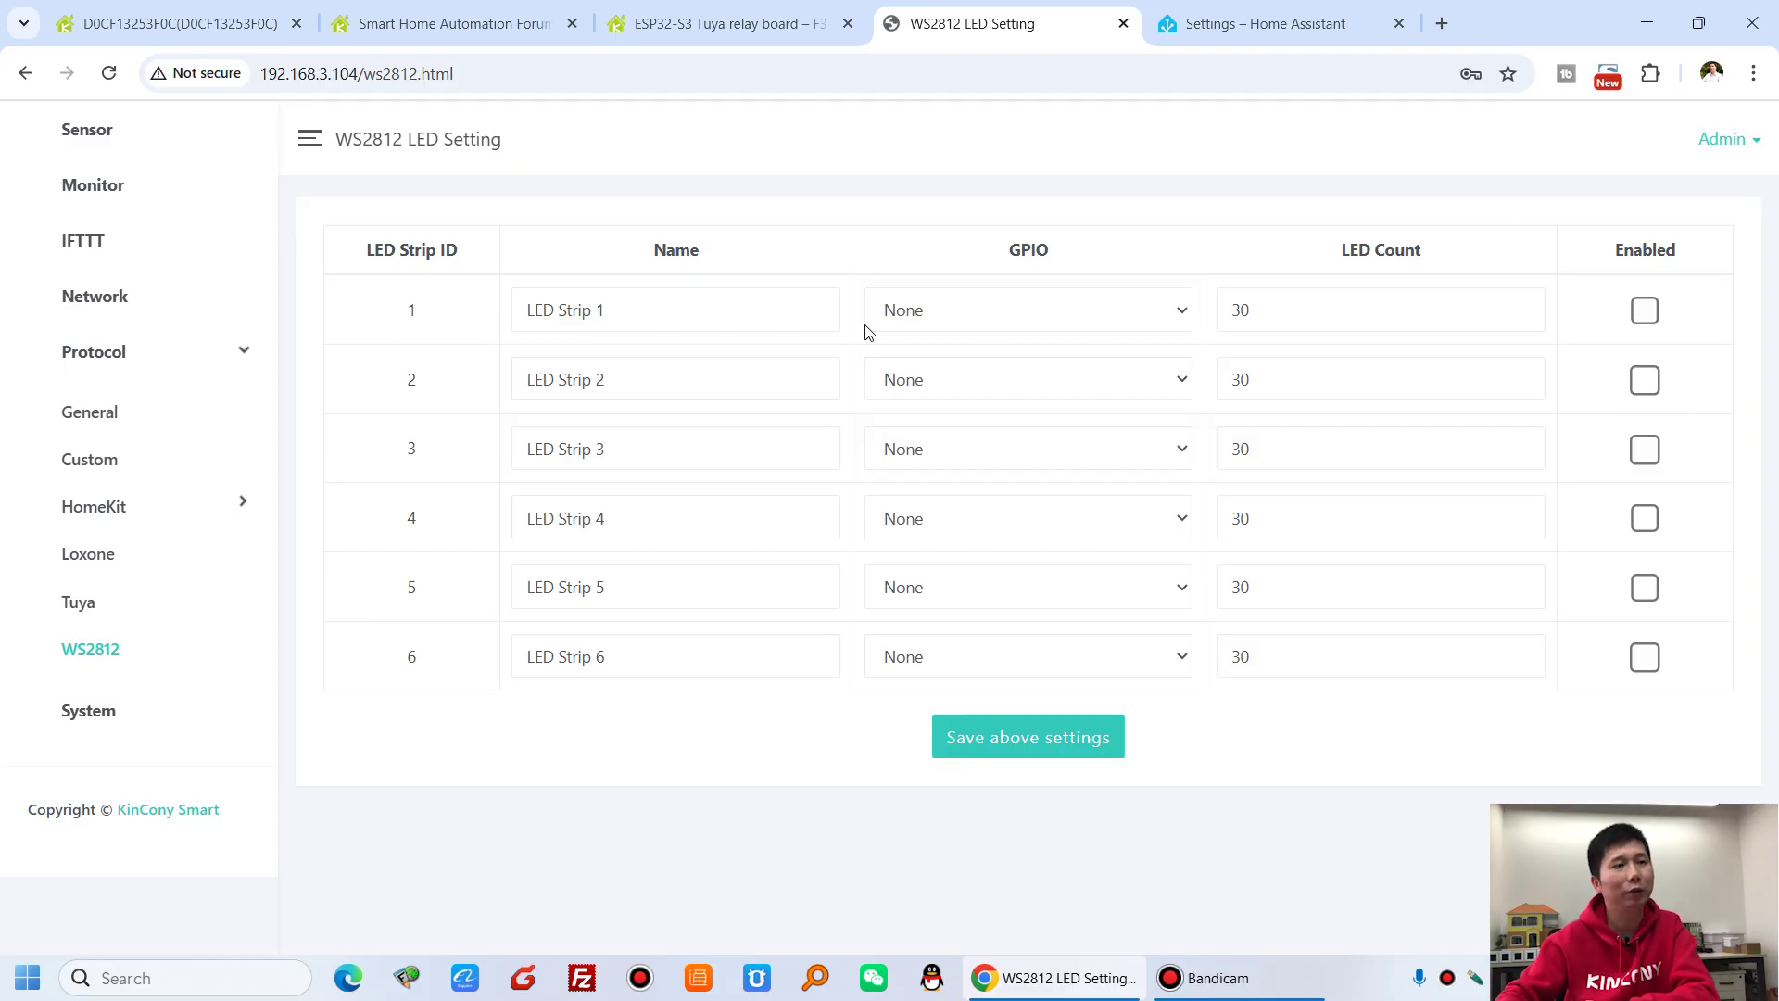
click(1132, 315)
click(1283, 290)
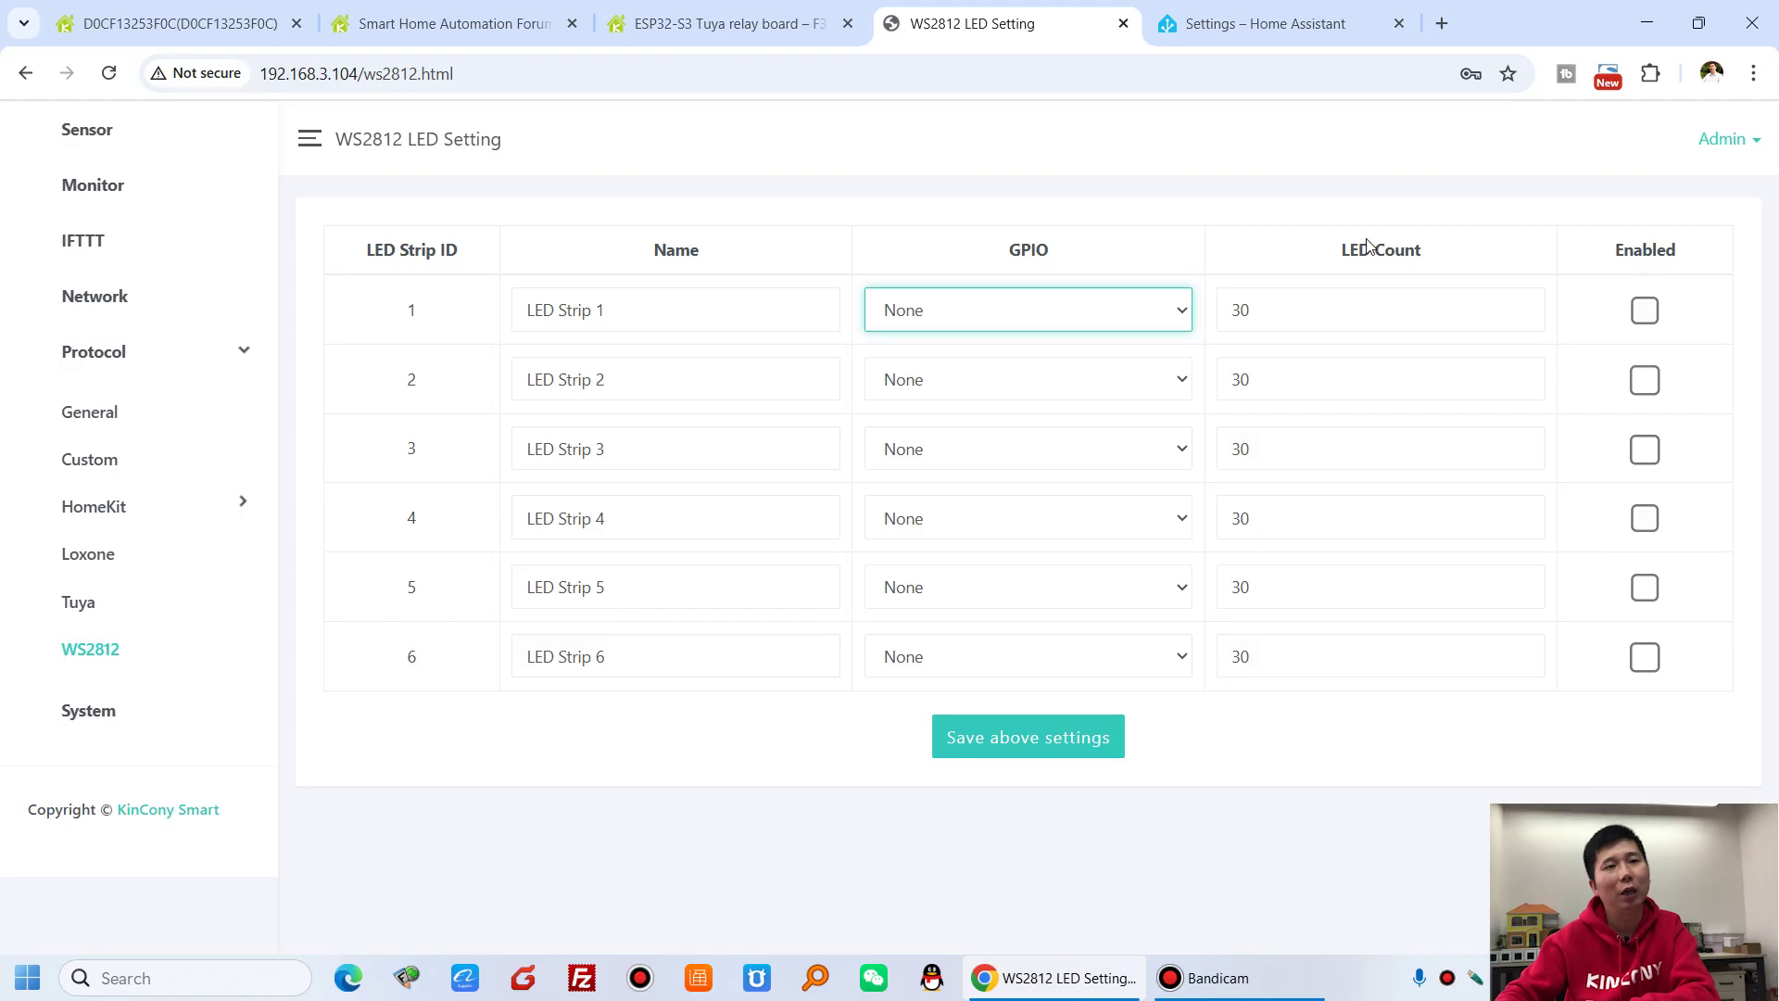
- Check LED Strip 1's LED count and toggle Enabled back off, then open System Setting
click(1301, 311)
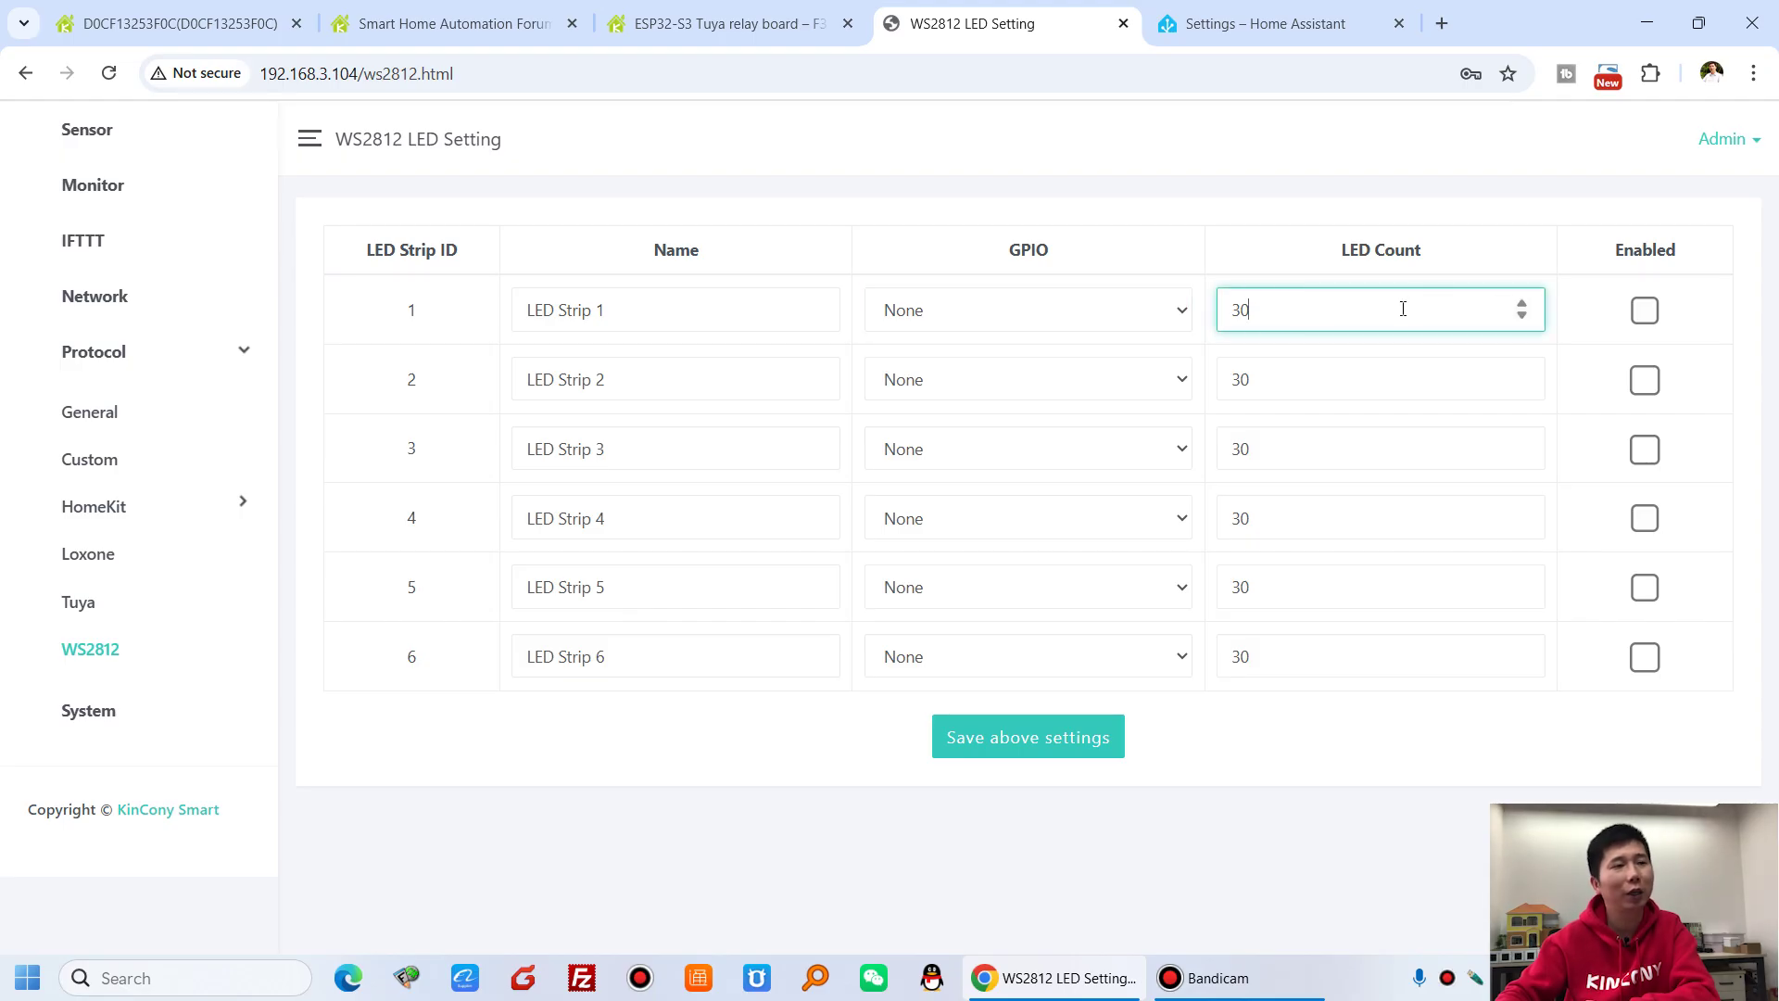
click(1645, 310)
click(1644, 310)
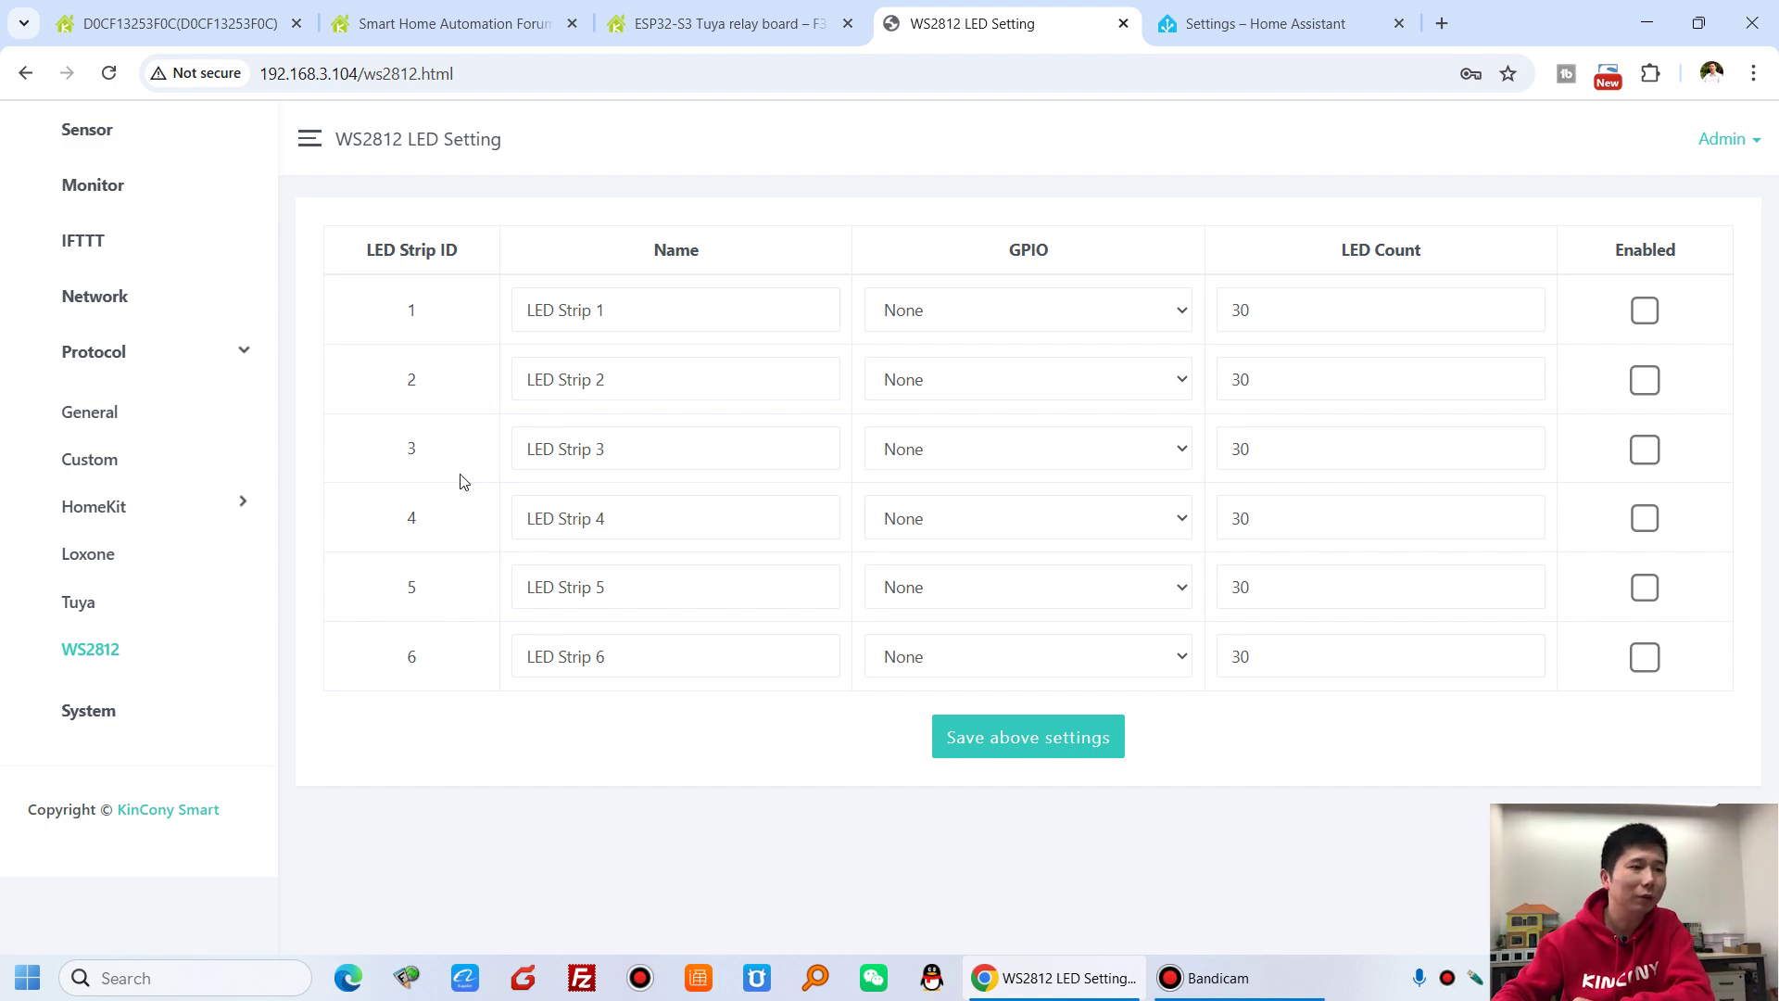
click(105, 723)
- Review System Setting (NTP pool.ntp.org, UTC, current board time) down to Restore Factory
scroll(929, 476, down, 1)
scroll(806, 445, up, 1)
drag(713, 361, 523, 361)
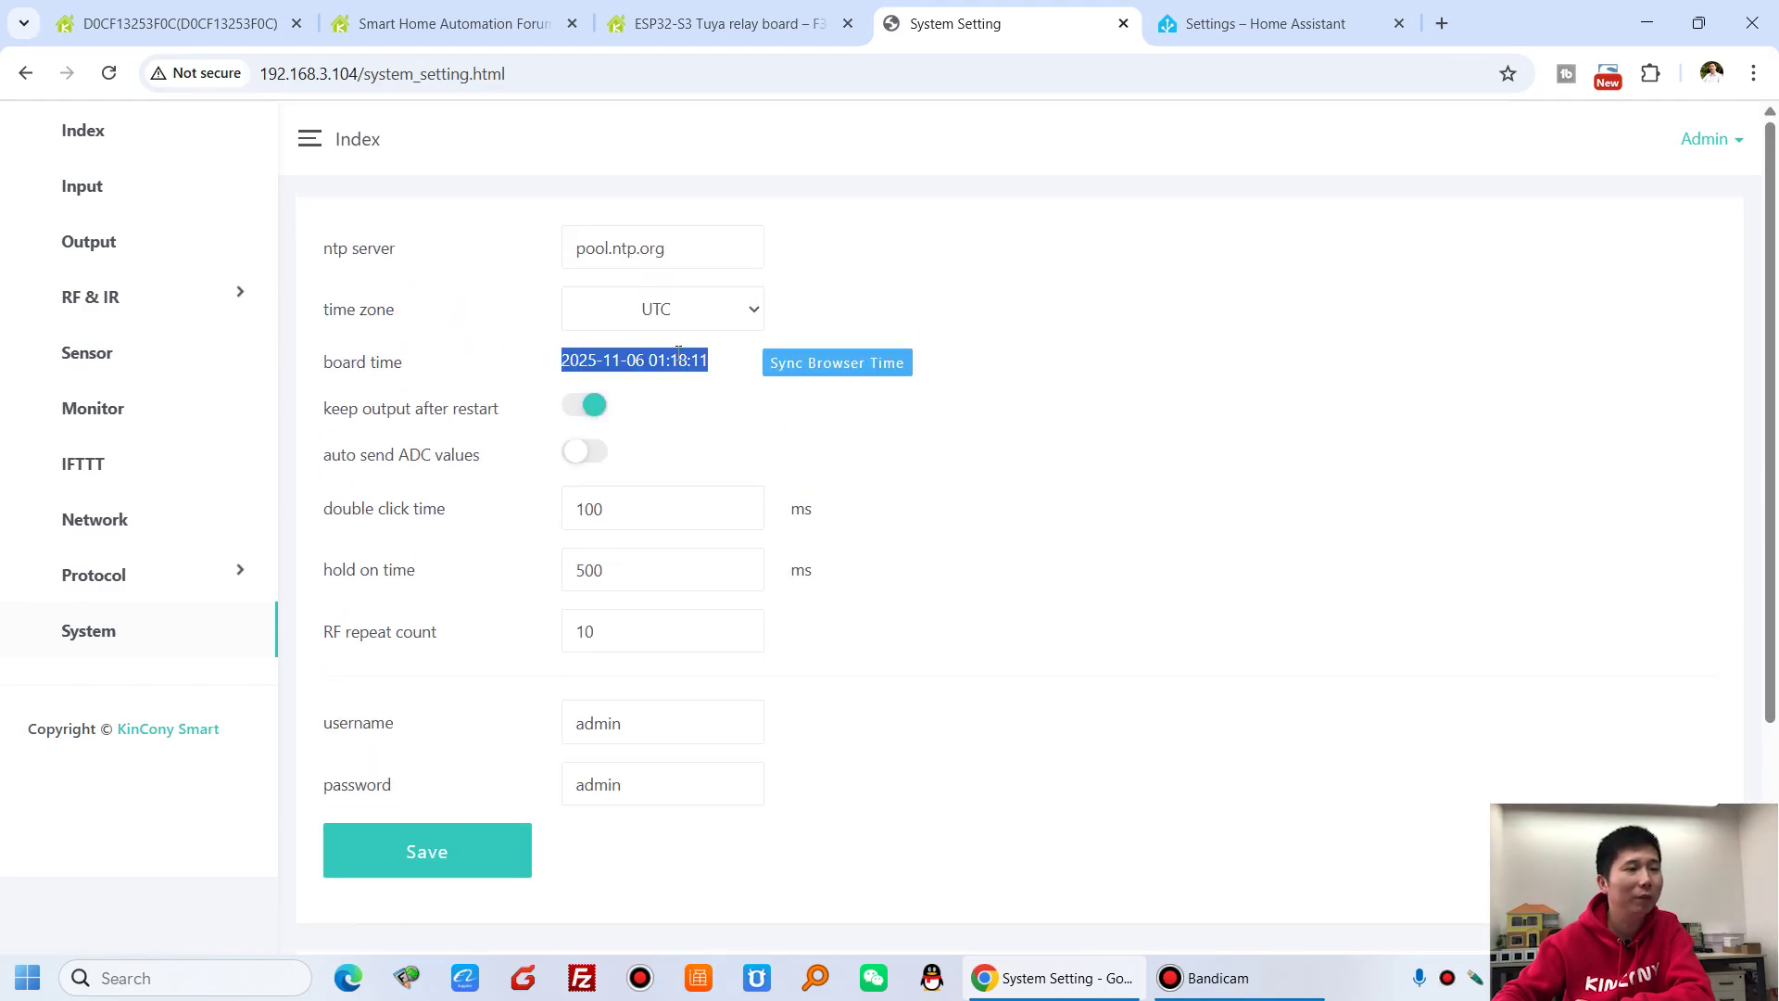
scroll(727, 499, down, 1)
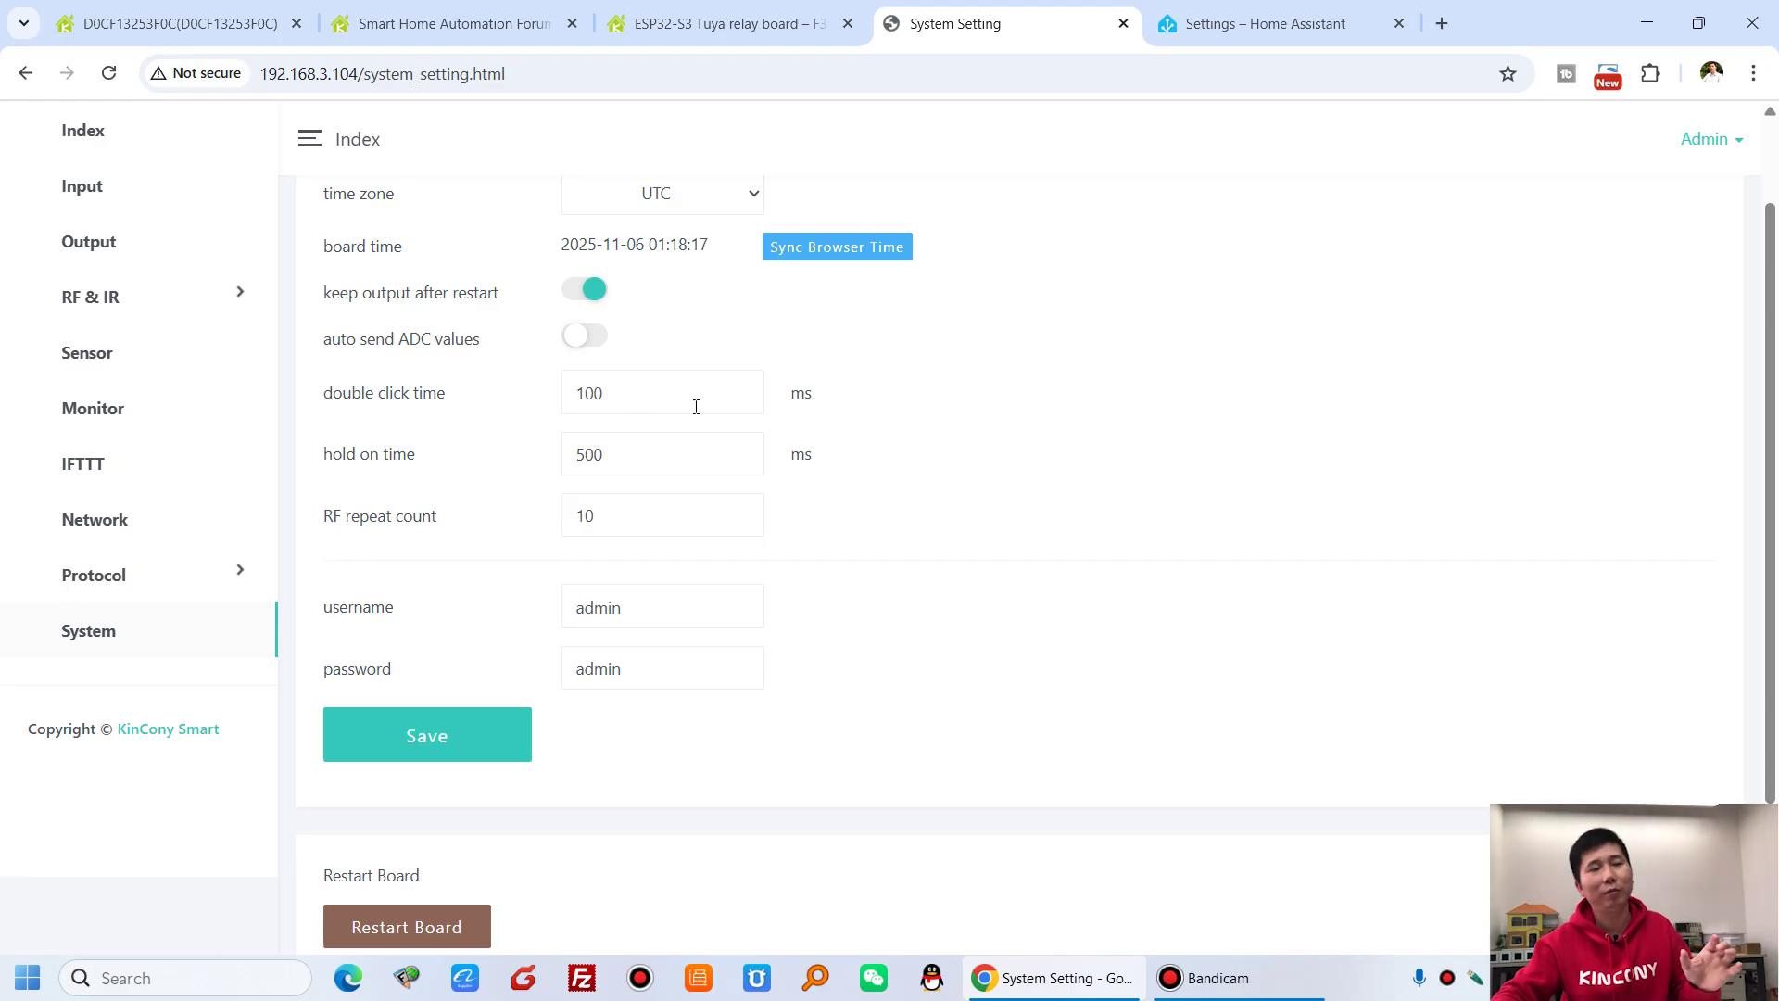
scroll(696, 406, down, 2)
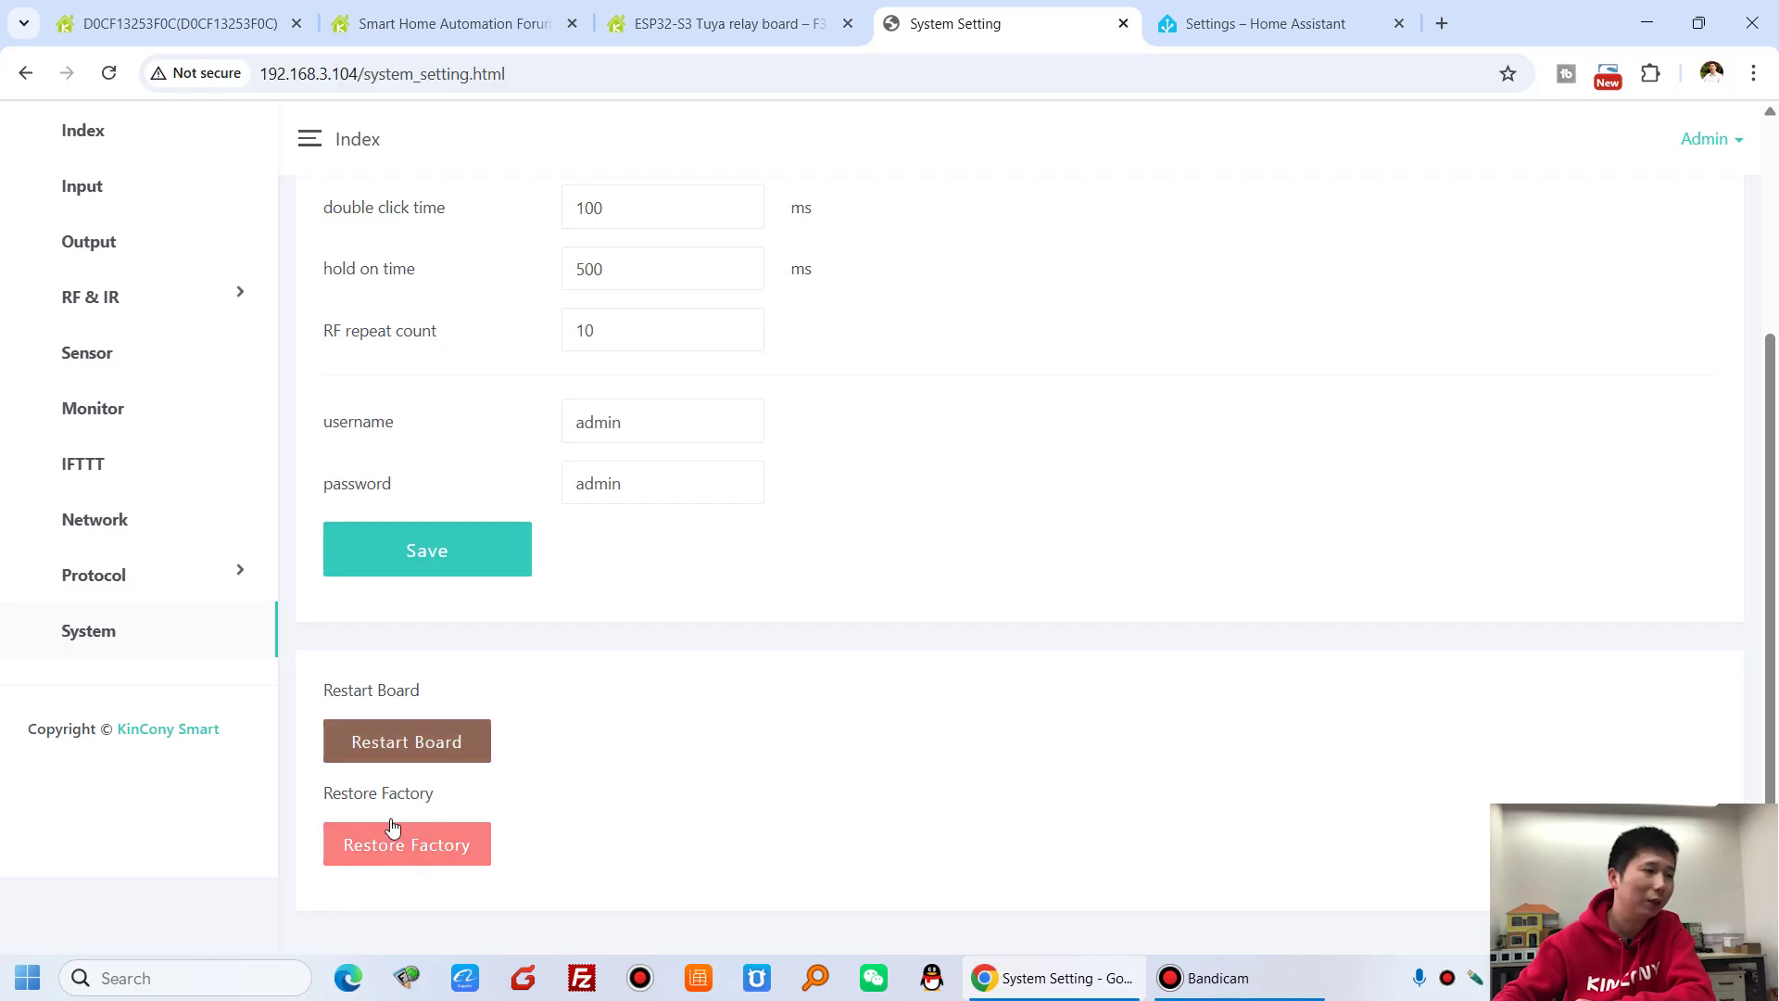
- Return to the Index page showing board F32, software v3.15.0, then switch to the forum tab
scroll(620, 713, up, 3)
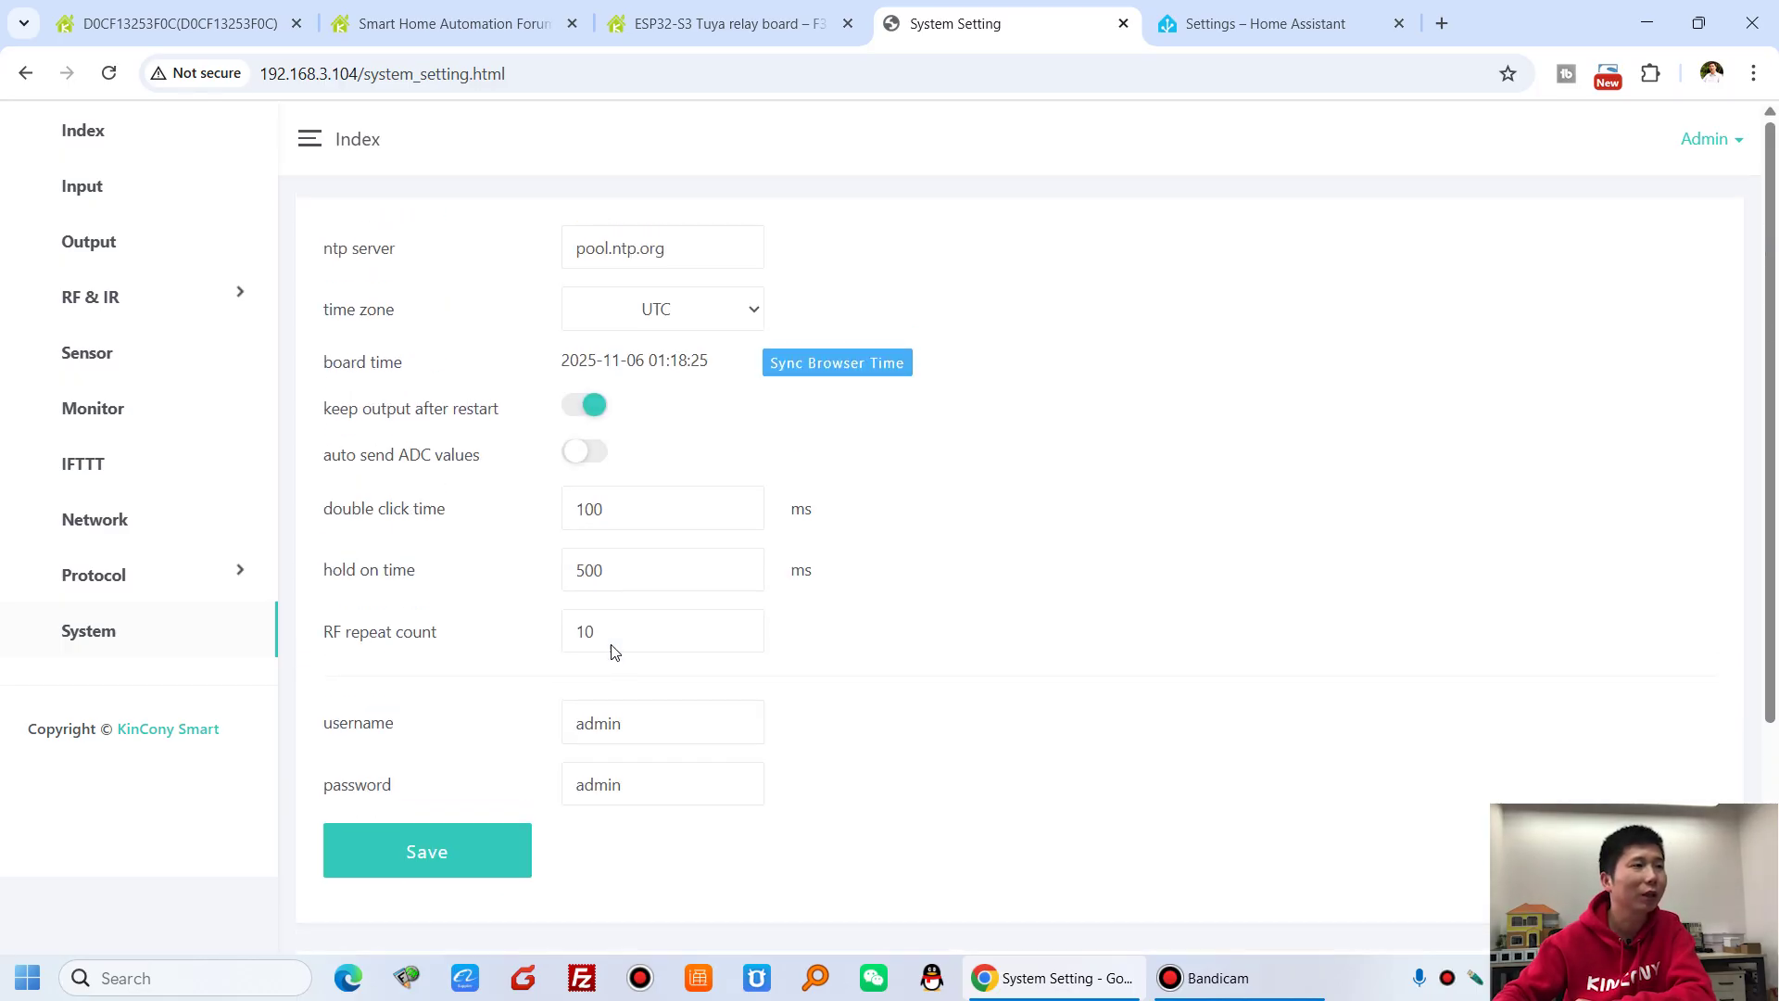
click(139, 143)
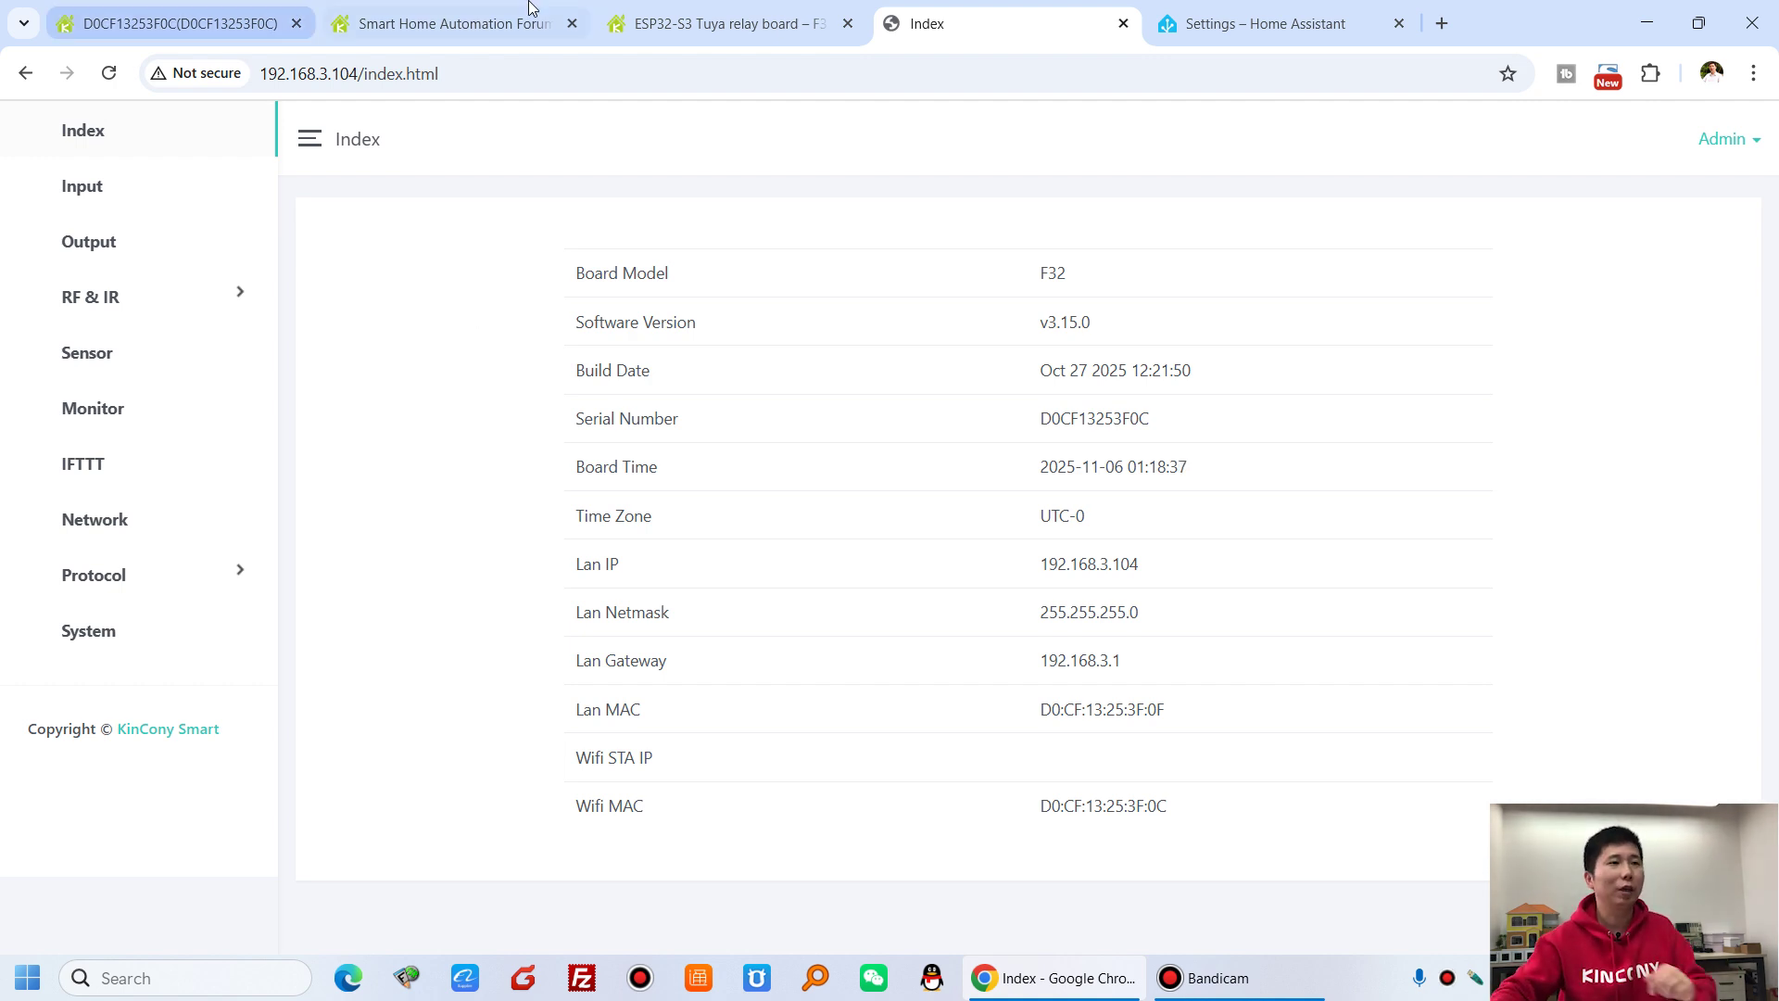
click(458, 23)
- Scroll through the thread's ESPHome YAML code to the F32-HA-without-tuya.txt (14.25 KB) attachment and back
scroll(519, 593, down, 1)
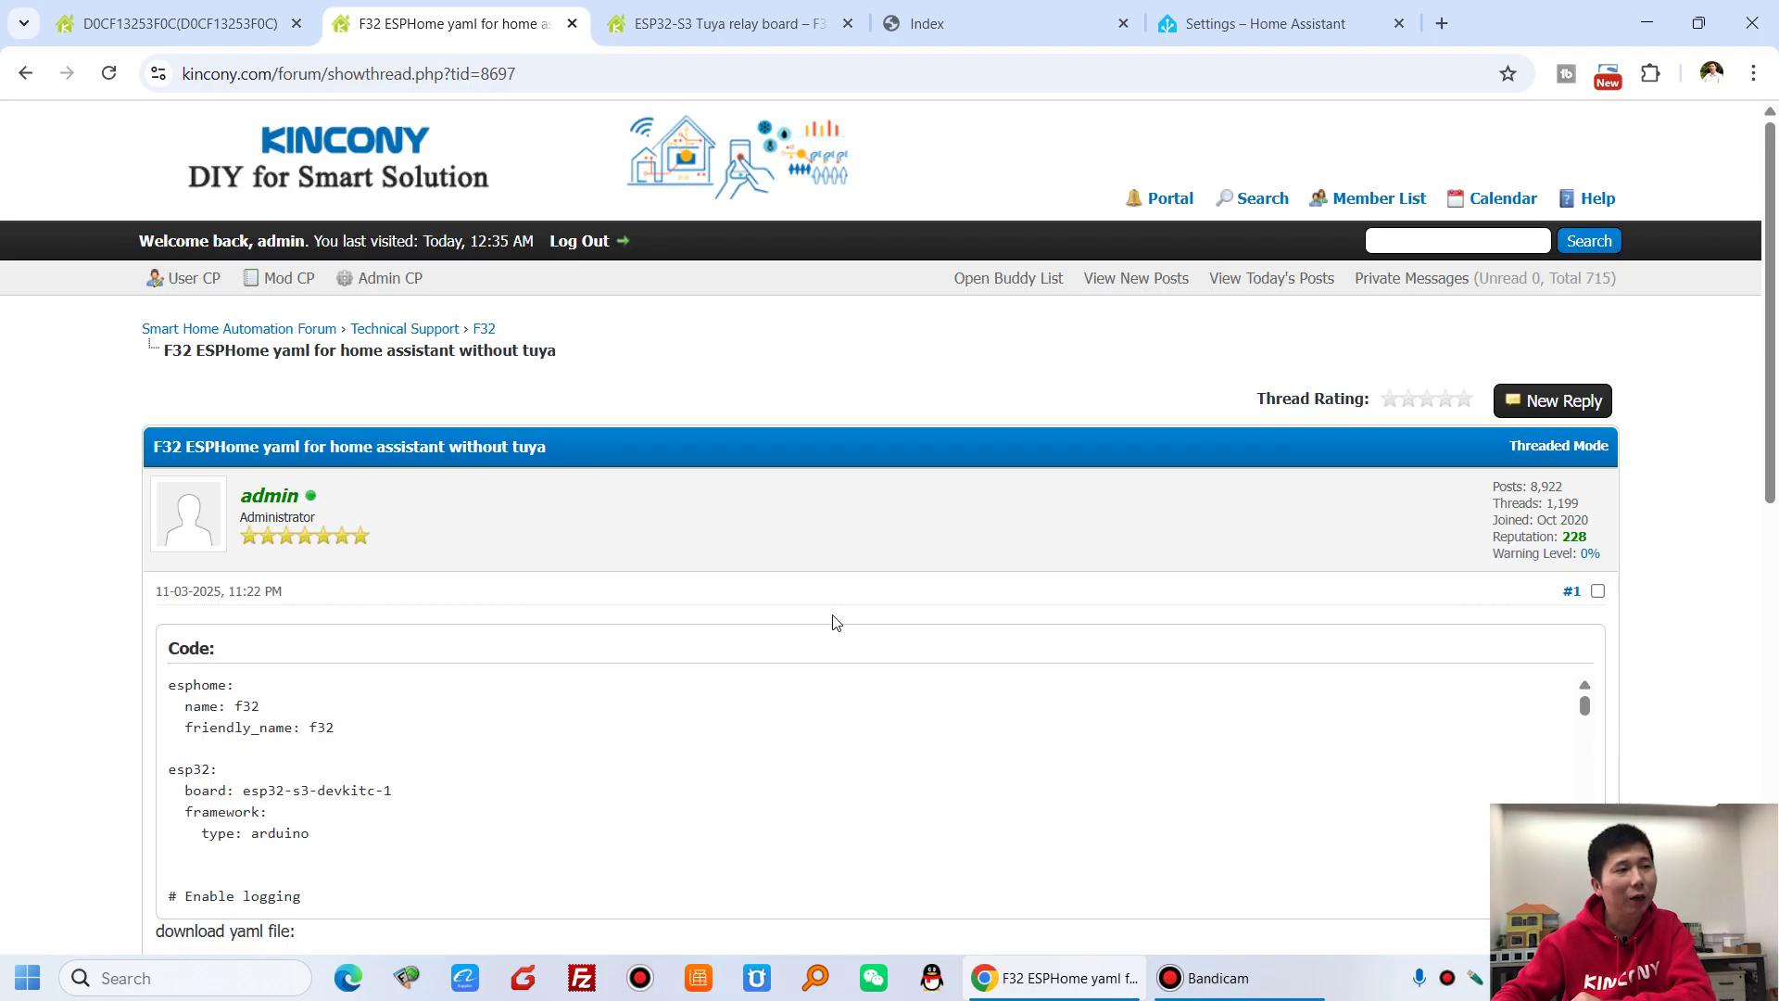
scroll(816, 618, down, 3)
scroll(528, 441, down, 15)
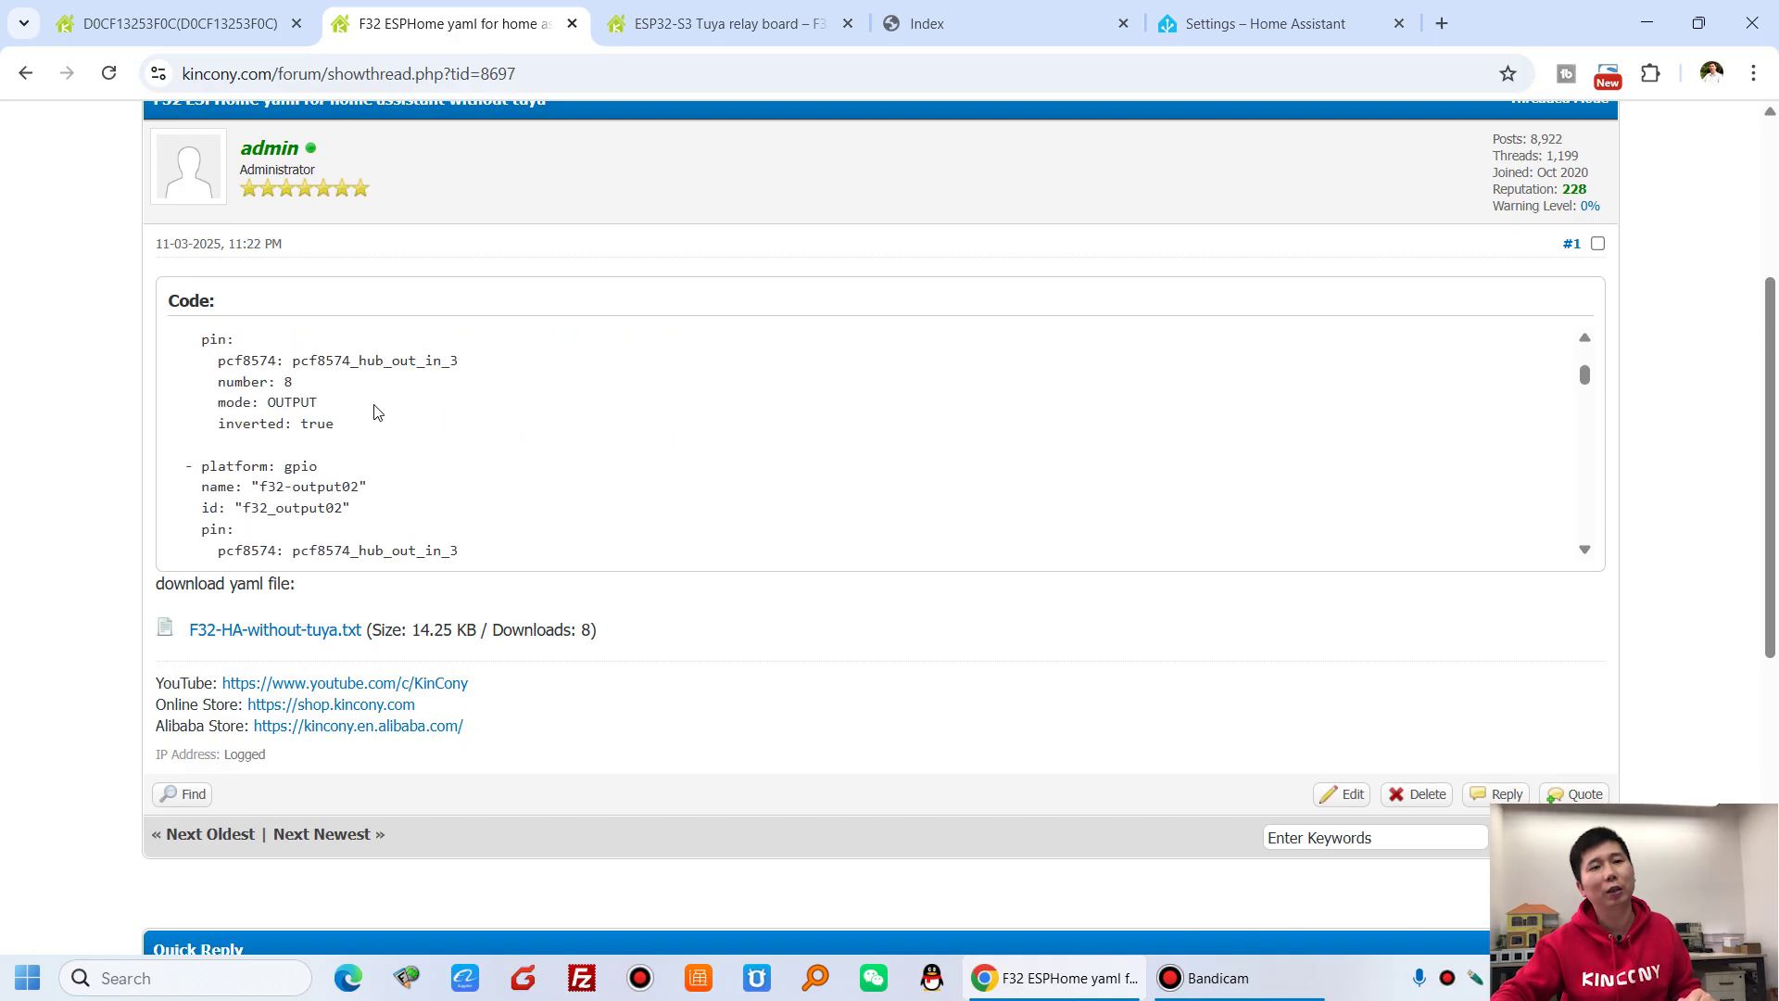
scroll(377, 412, down, 20)
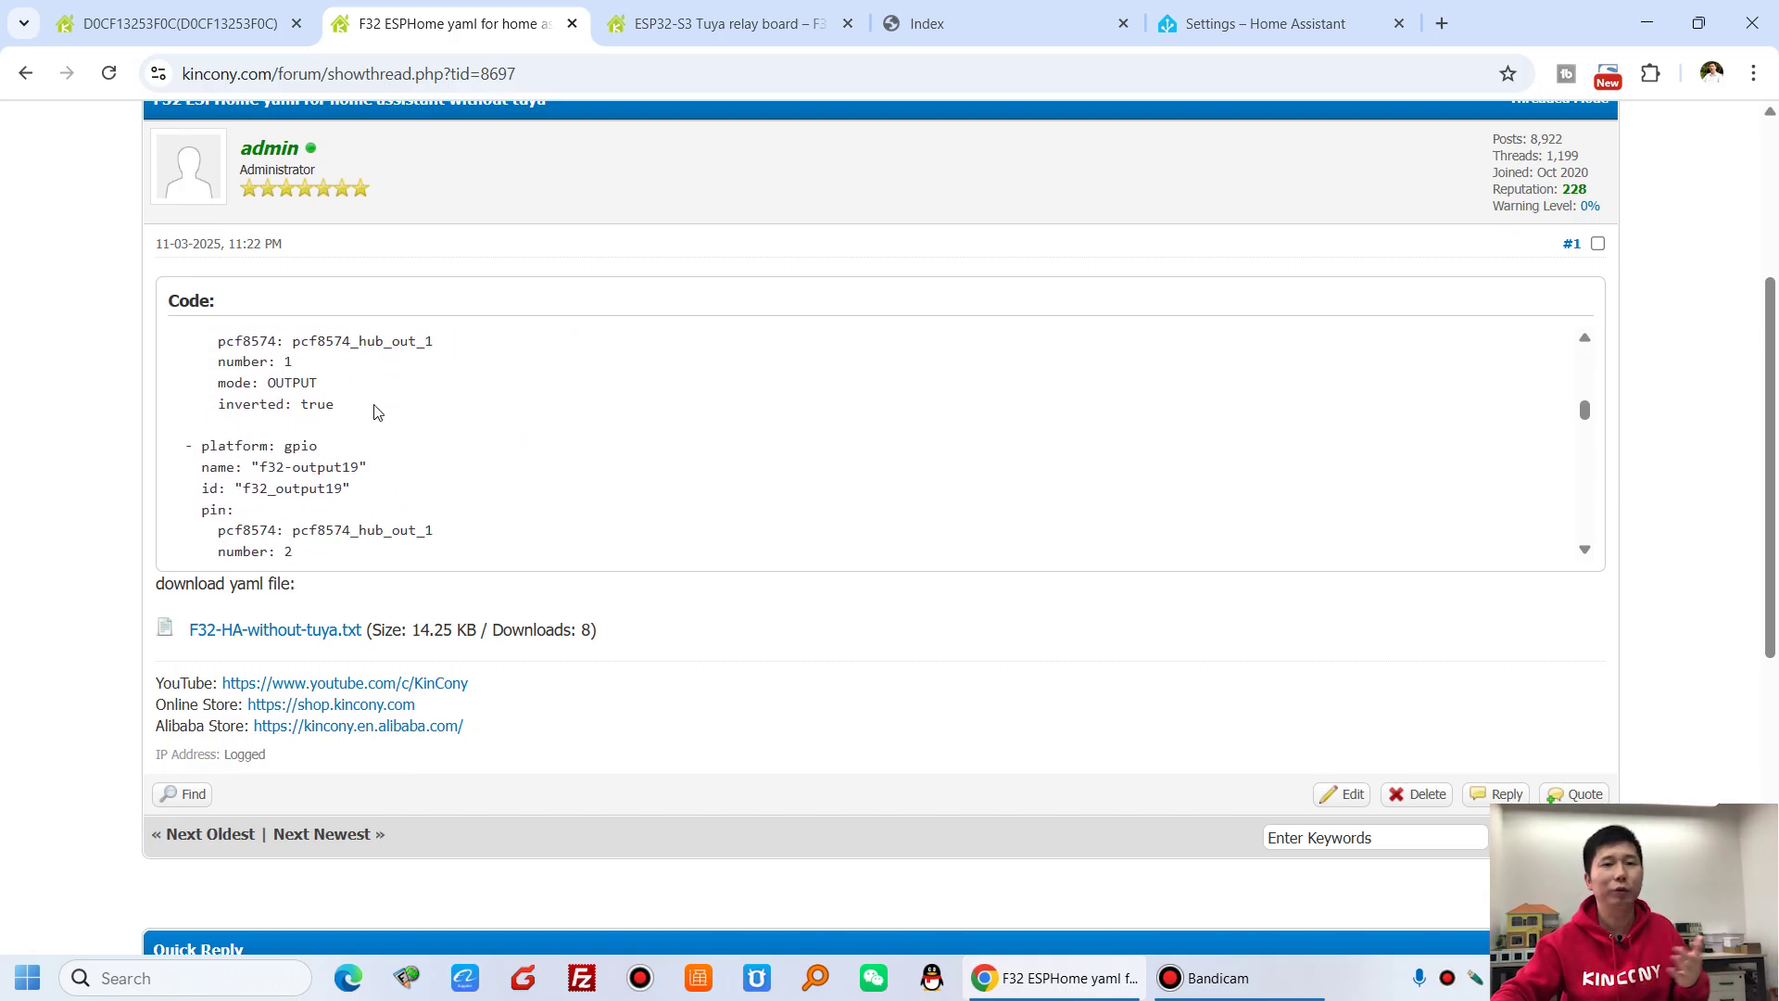
scroll(384, 412, down, 6)
scroll(715, 480, up, 12)
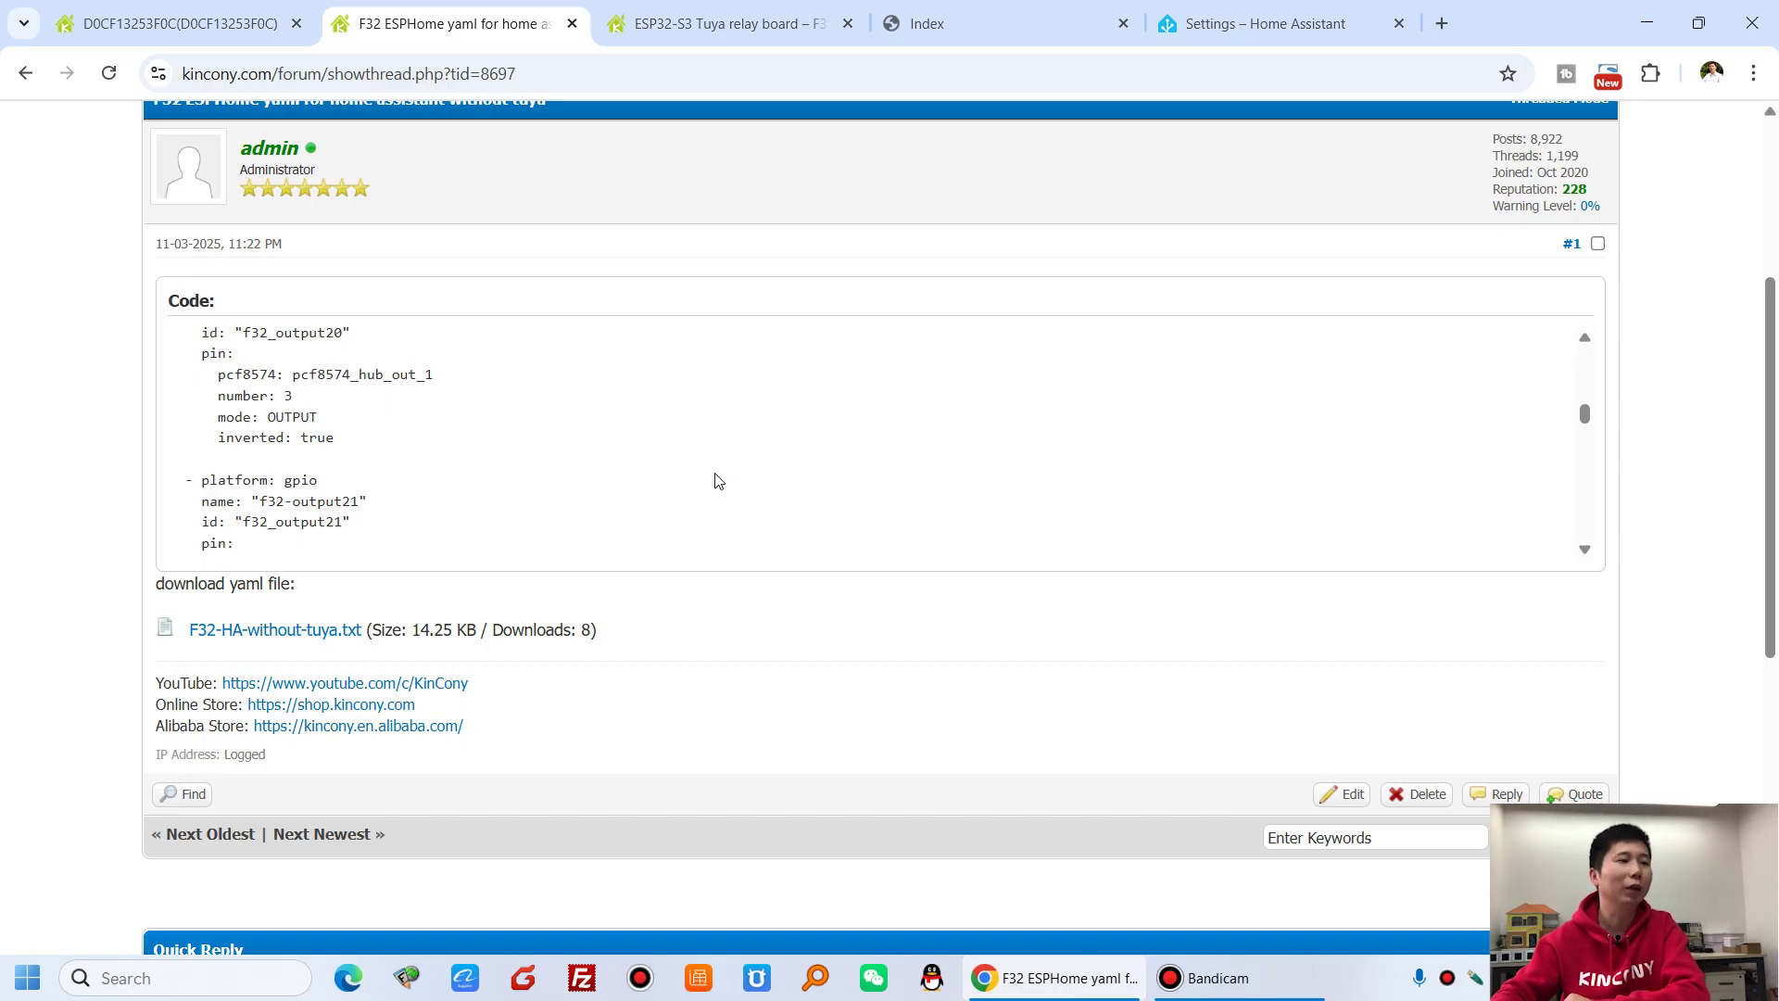
scroll(715, 481, up, 20)
scroll(1561, 540, up, 20)
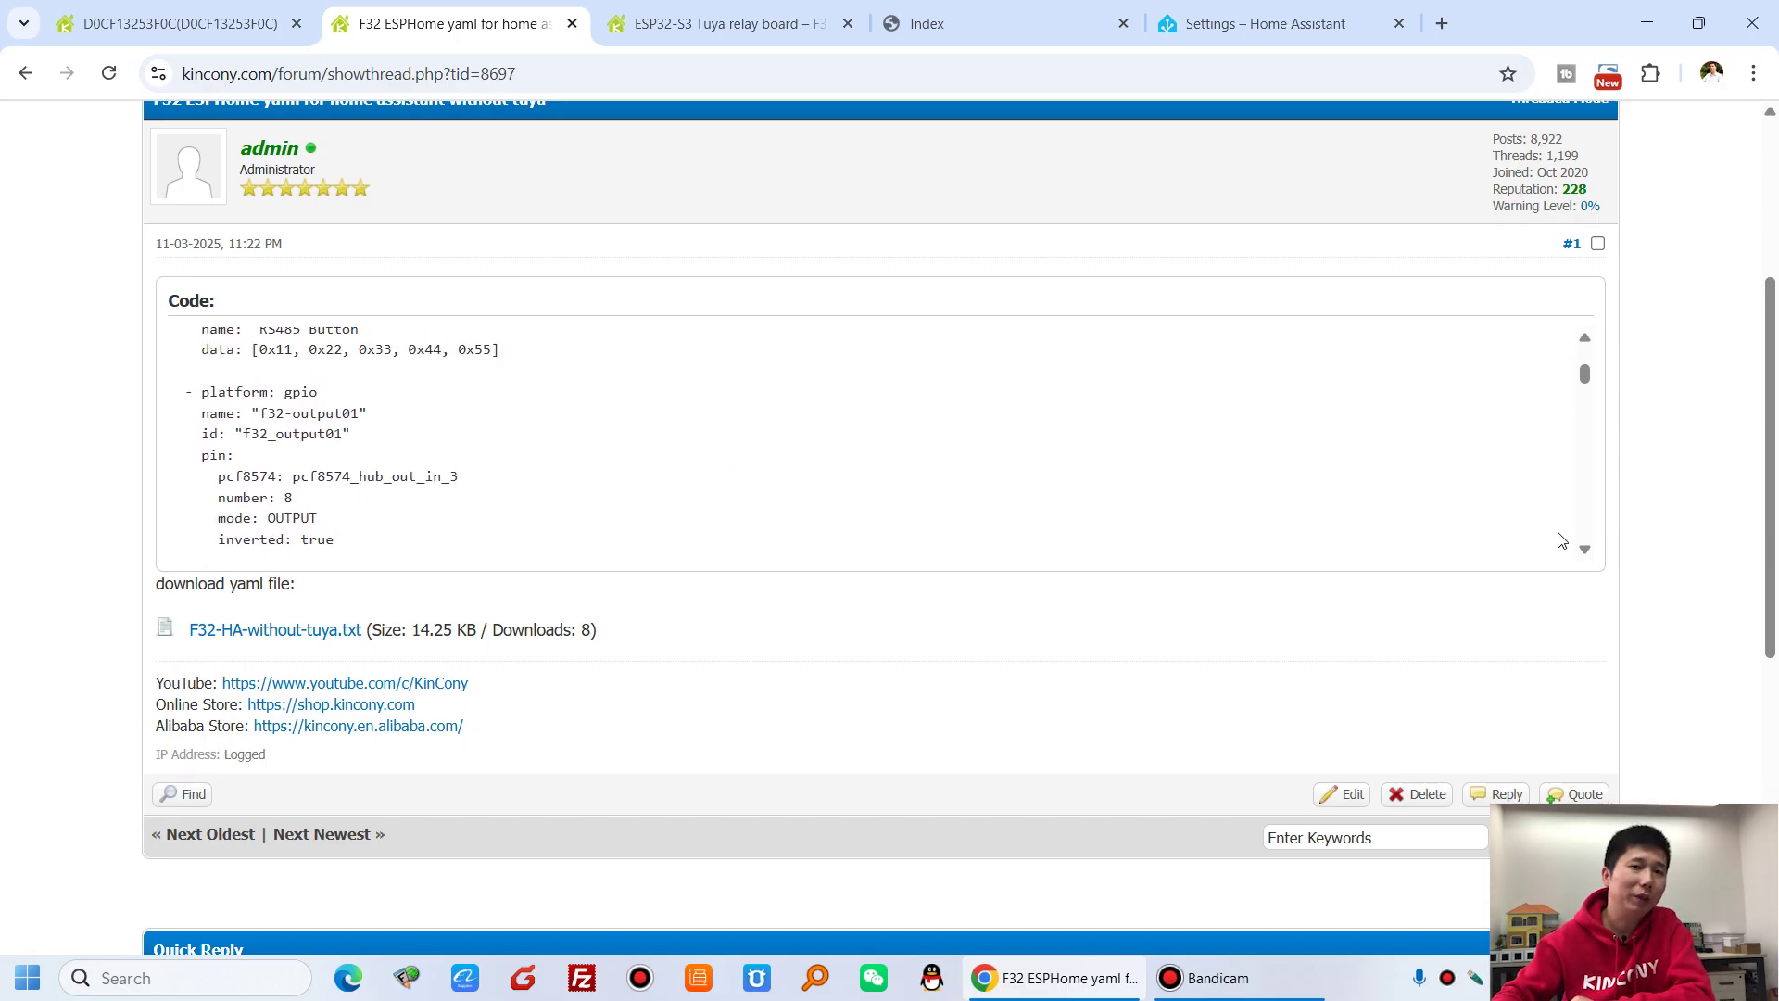